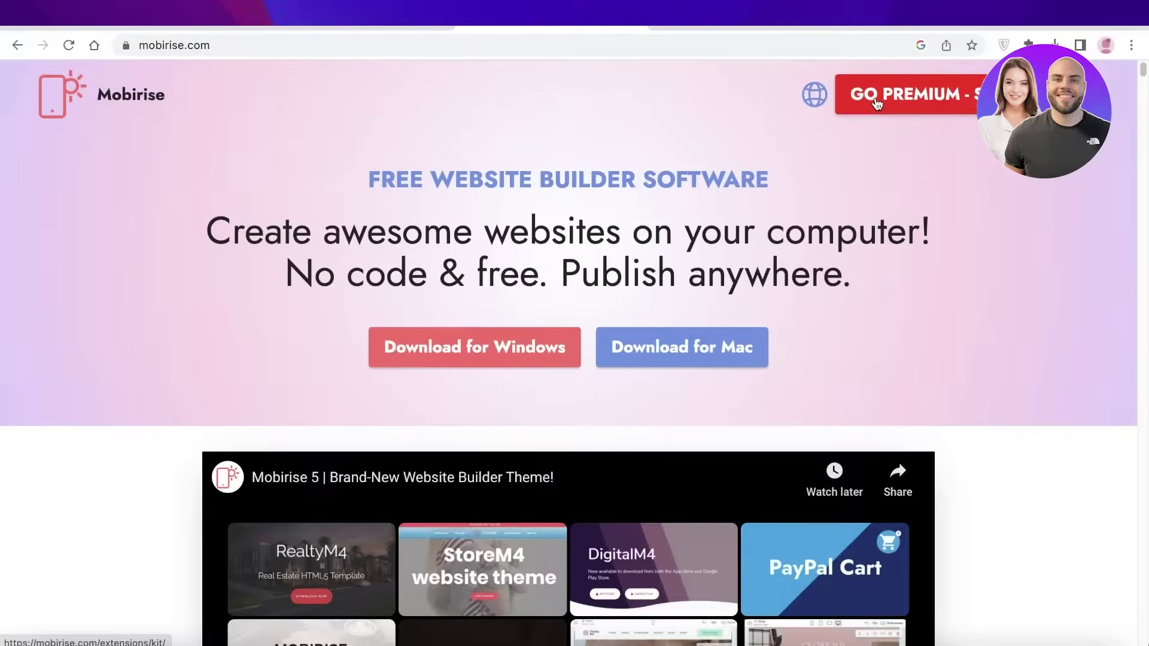
Scroll through the Mobirise page in Chrome until the free-themes login prompt appears
scroll(872, 114, "down", 9)
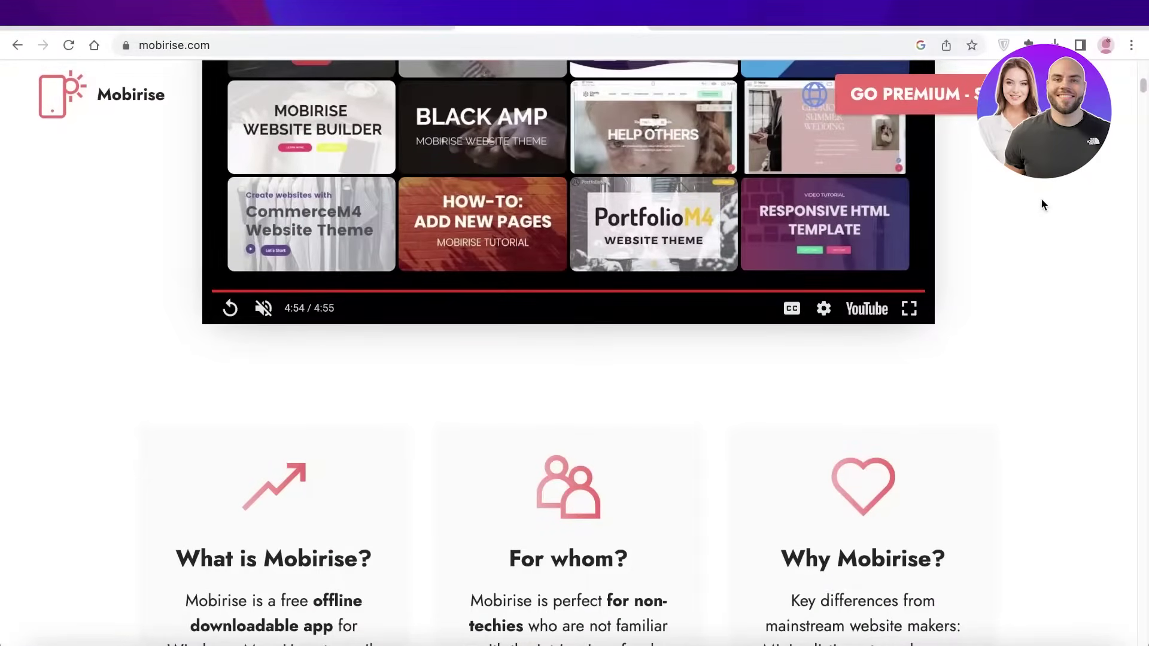
scroll(1042, 199, "up", 7)
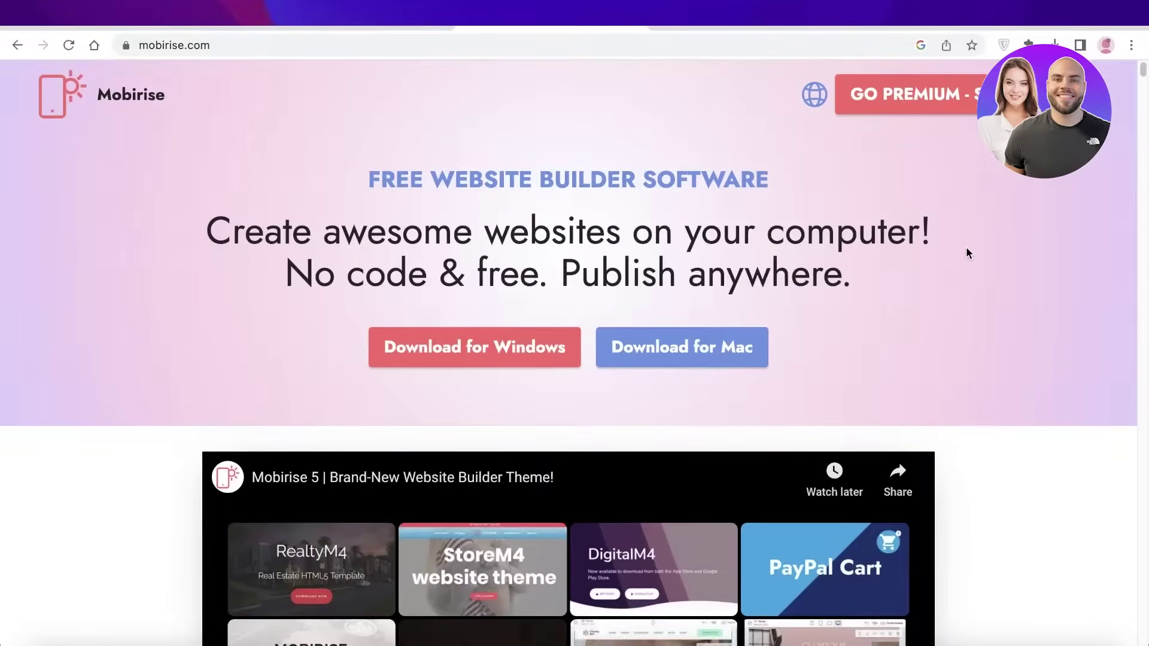
scroll(967, 248, "down", 6)
scroll(971, 251, "down", 6)
scroll(976, 256, "down", 6)
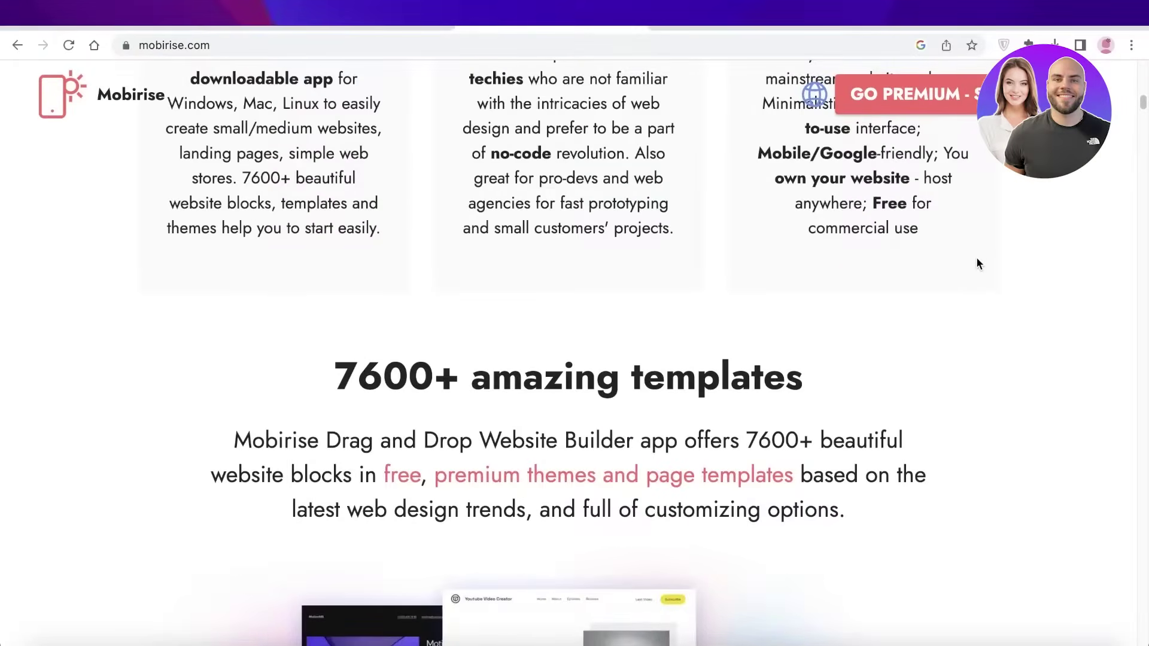
scroll(978, 264, "down", 9)
scroll(979, 264, "up", 1)
scroll(981, 269, "up", 10)
scroll(980, 271, "up", 3)
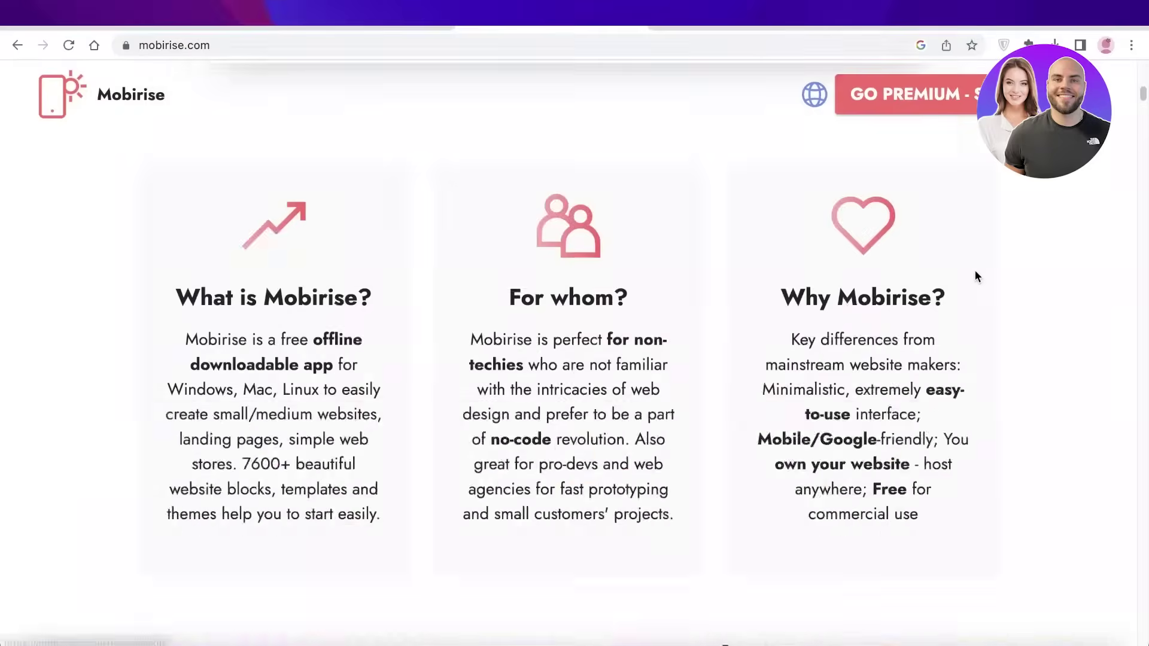
scroll(980, 271, "up", 3)
scroll(979, 272, "down", 5)
scroll(978, 275, "down", 2)
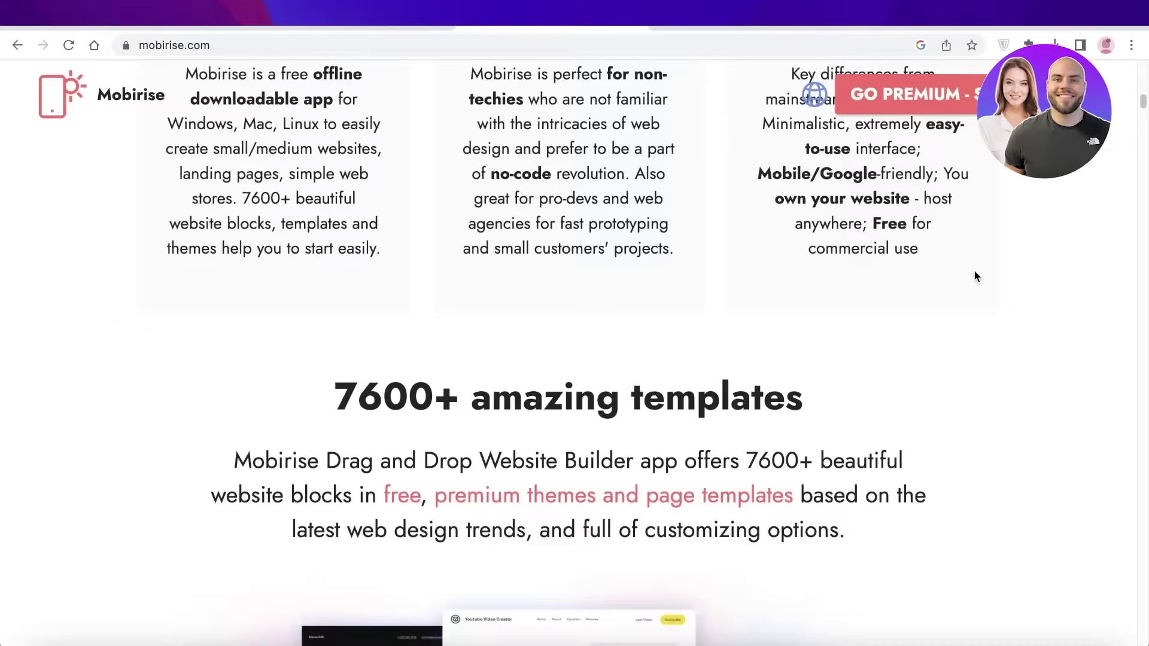
scroll(1063, 277, "up", 2)
scroll(1064, 276, "up", 3)
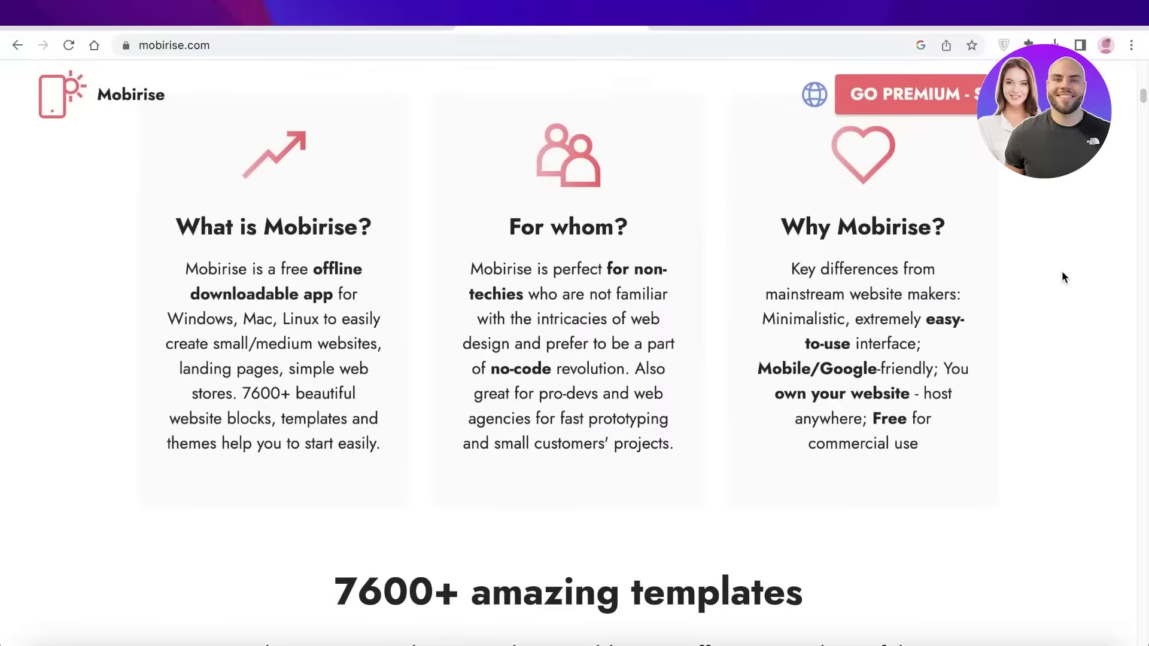
scroll(1063, 277, "up", 1)
scroll(1064, 277, "down", 2)
scroll(1071, 273, "up", 2)
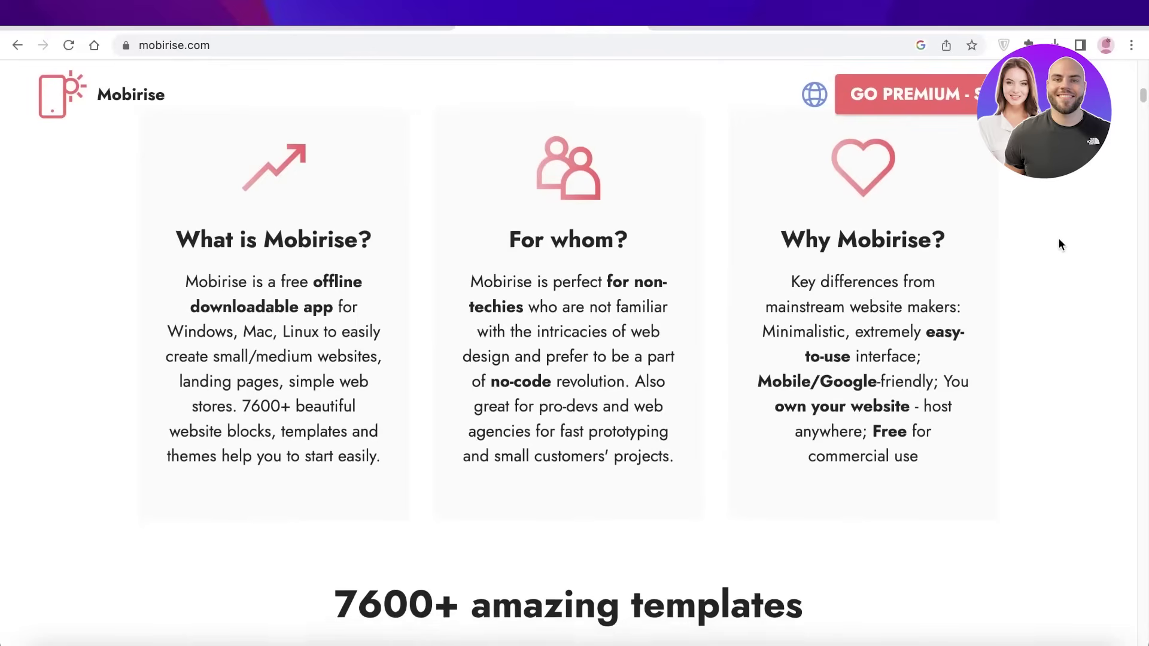
scroll(1060, 242, "down", 3)
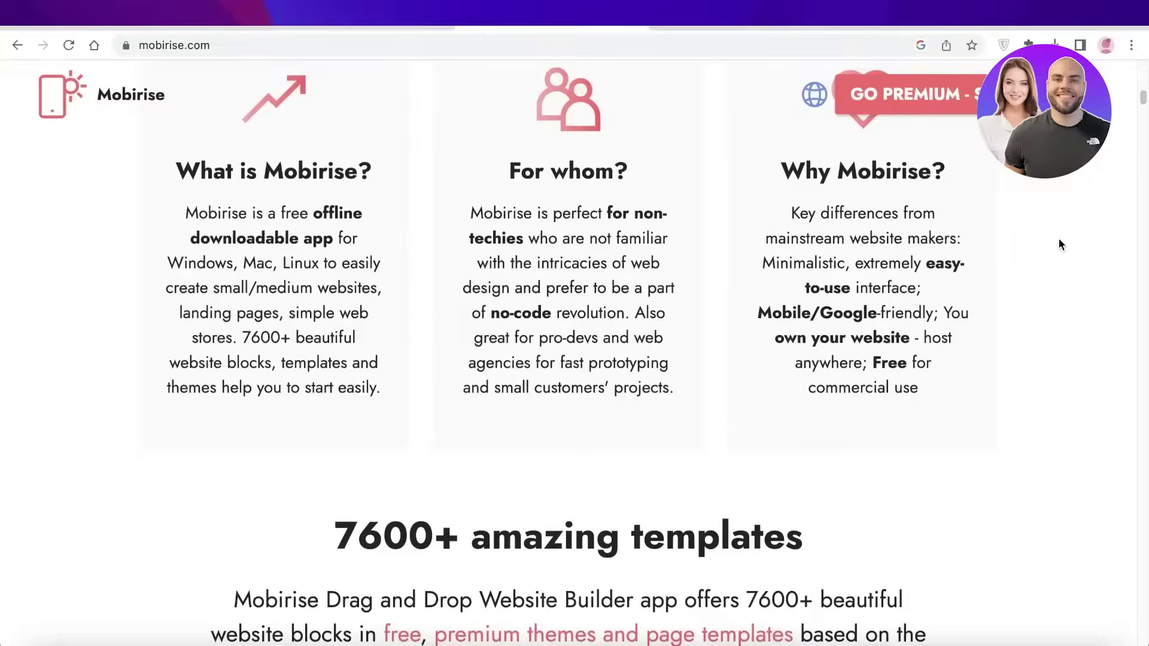
scroll(1060, 244, "down", 7)
scroll(1060, 243, "down", 7)
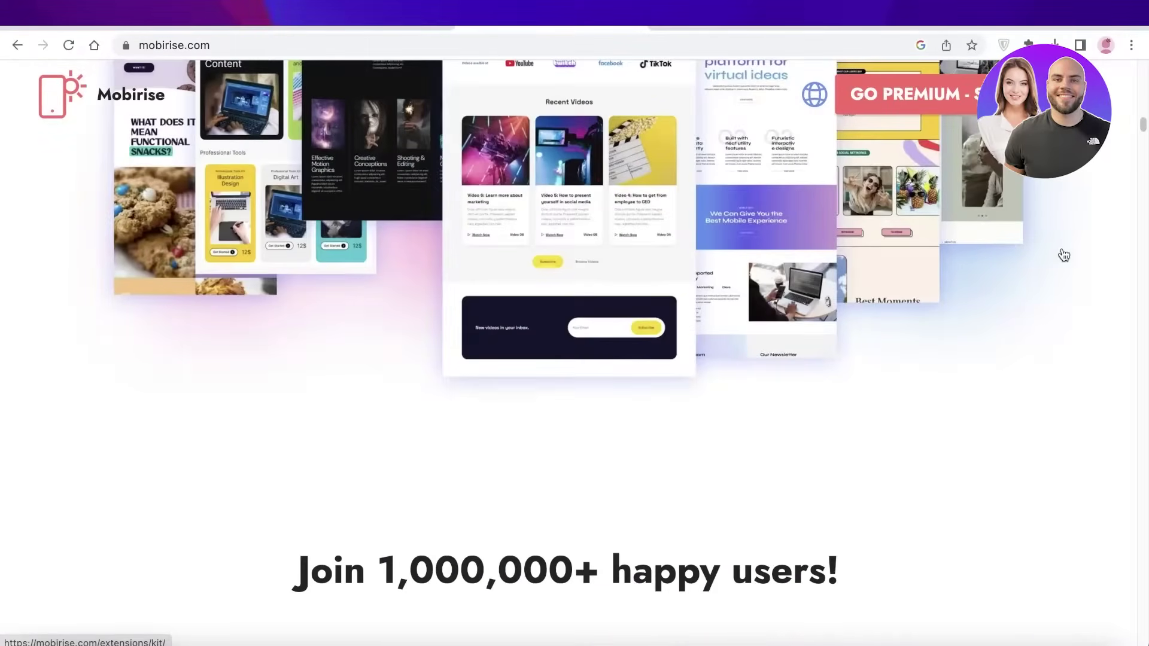
scroll(1064, 252, "down", 5)
scroll(1064, 249, "down", 10)
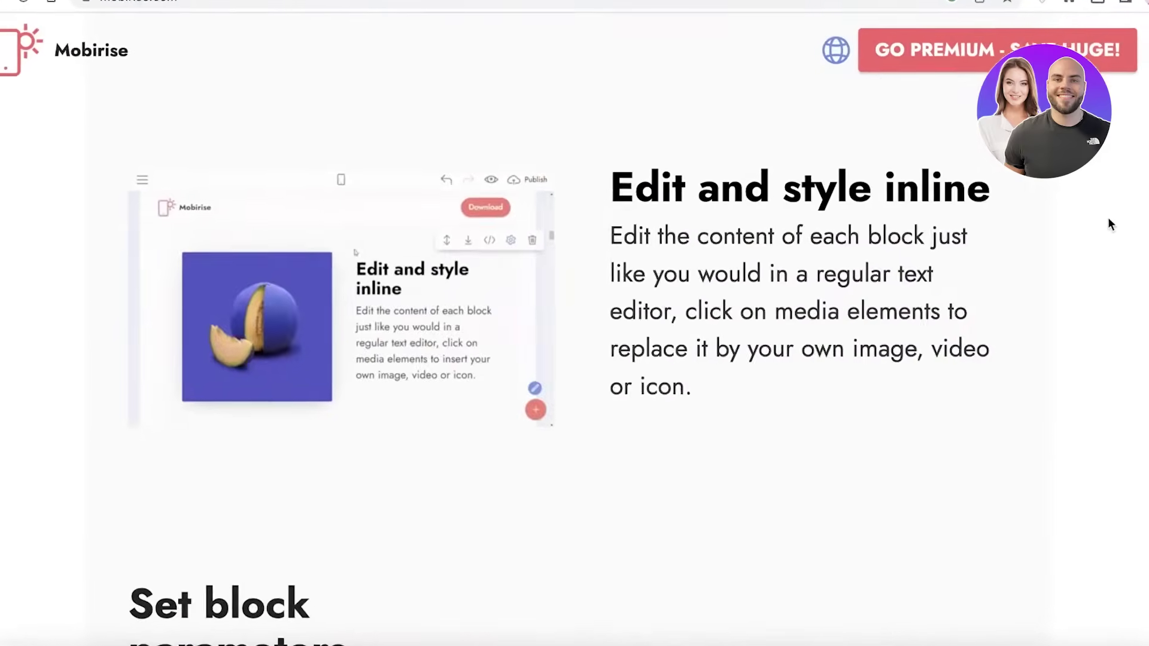
scroll(1119, 212, "up", 15)
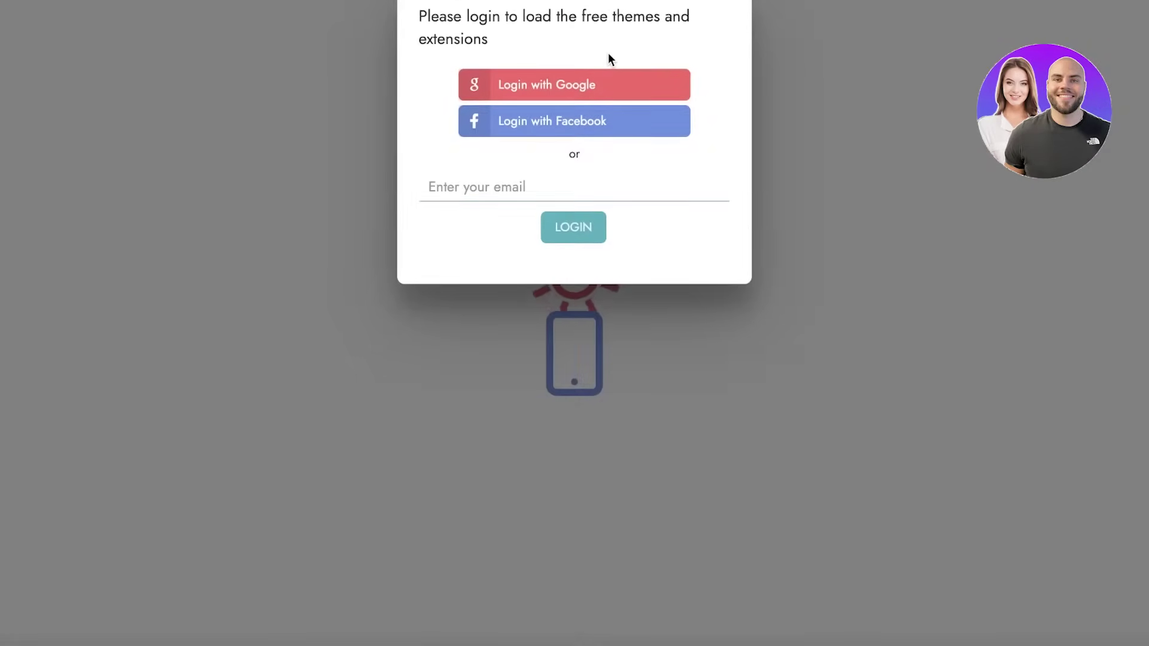
Log in with Google using the first account and dismiss the sign-in success message
left_click(597, 94)
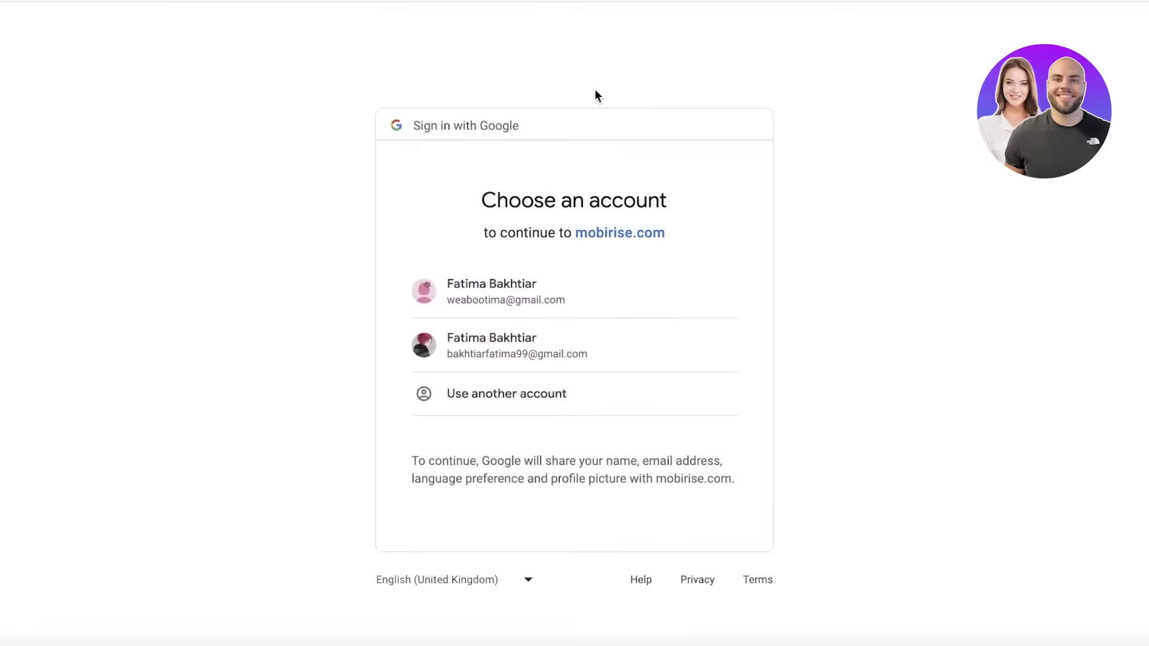
left_click(497, 293)
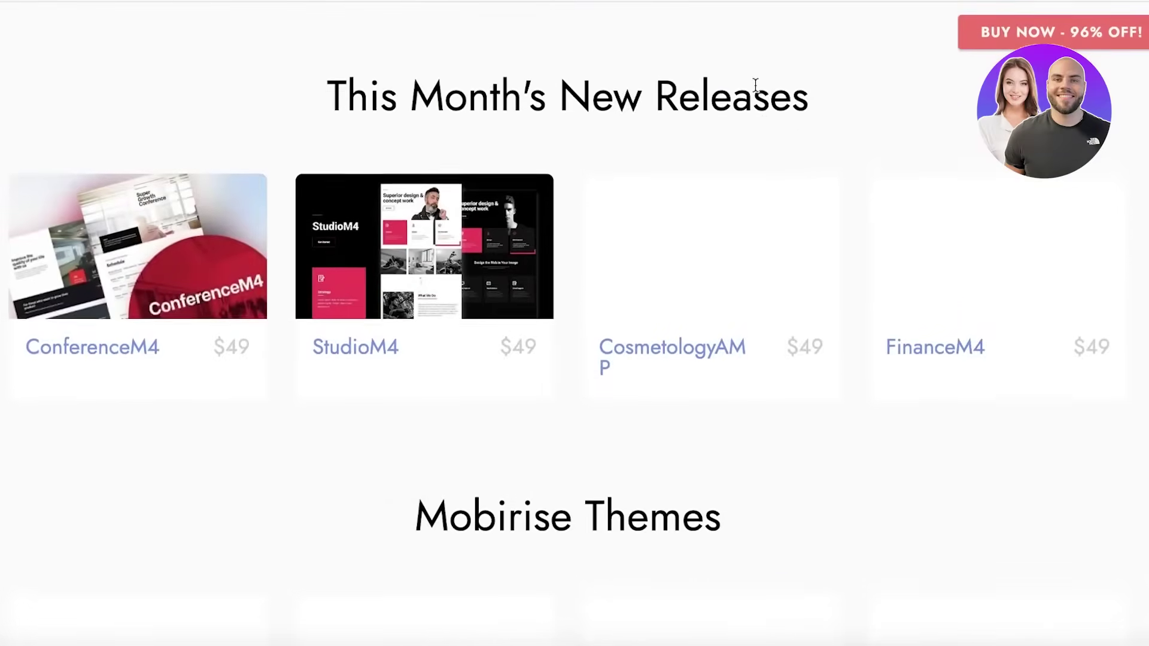
scroll(910, 84, "up", 8)
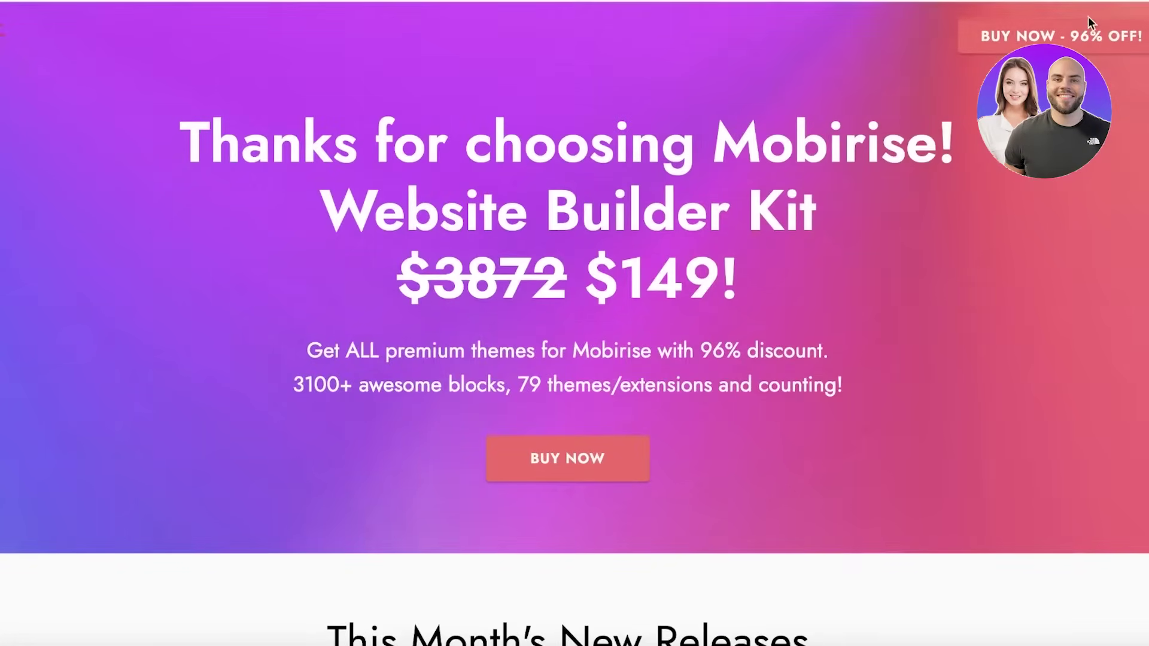
scroll(696, 70, "down", 10)
scroll(748, 150, "down", 3)
scroll(839, 299, "down", 8)
scroll(867, 375, "down", 1)
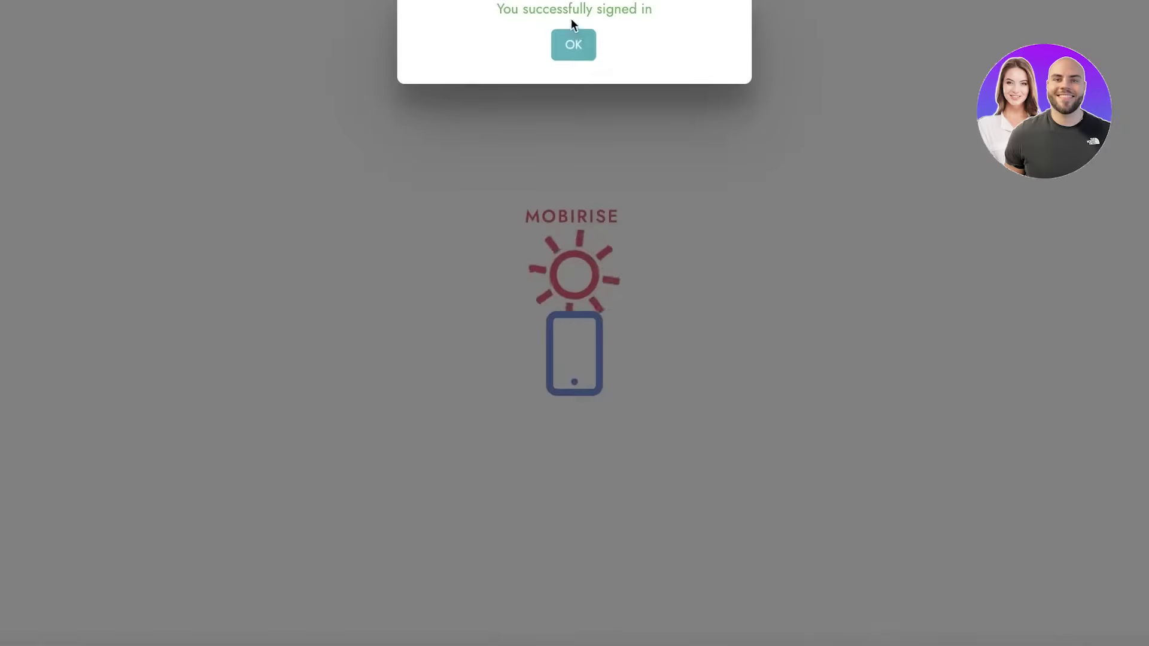
left_click(573, 43)
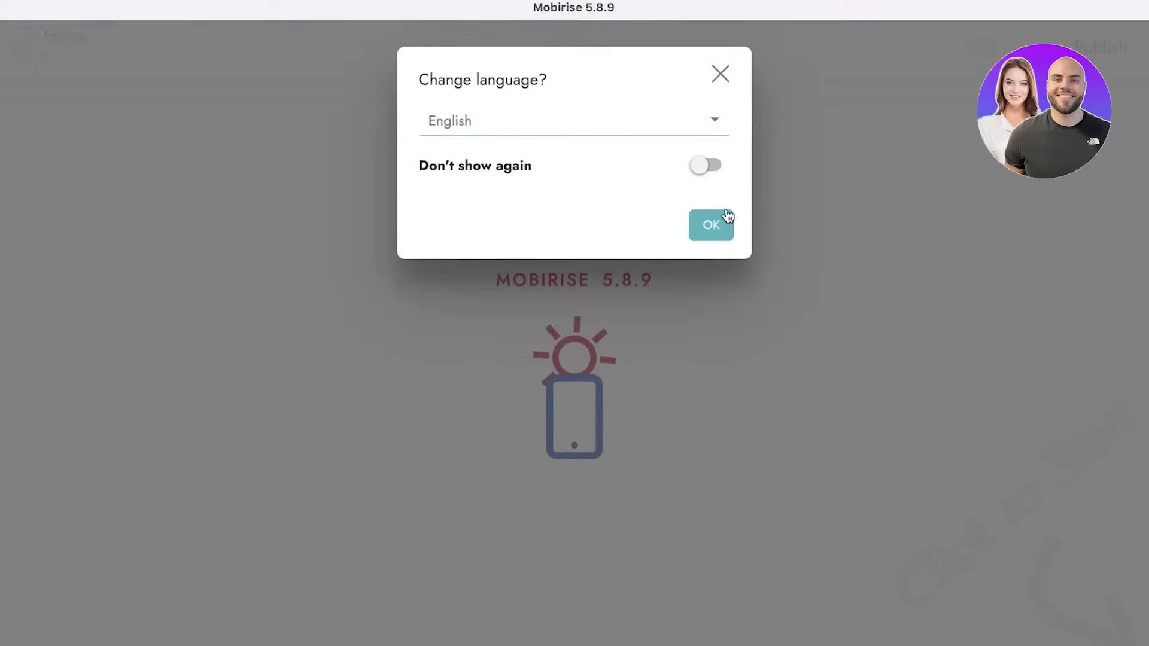
Keep English as the interface language and continue into the editor
left_click(721, 230)
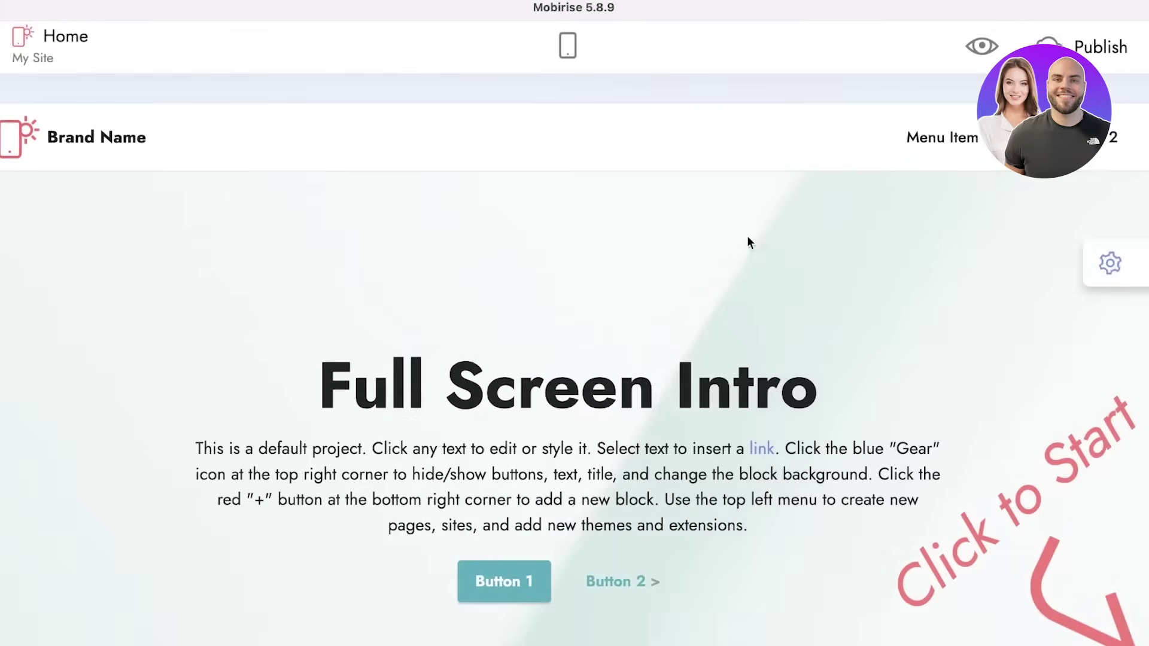
scroll(506, 265, "down", 2)
scroll(566, 245, "down", 8)
scroll(566, 245, "down", 5)
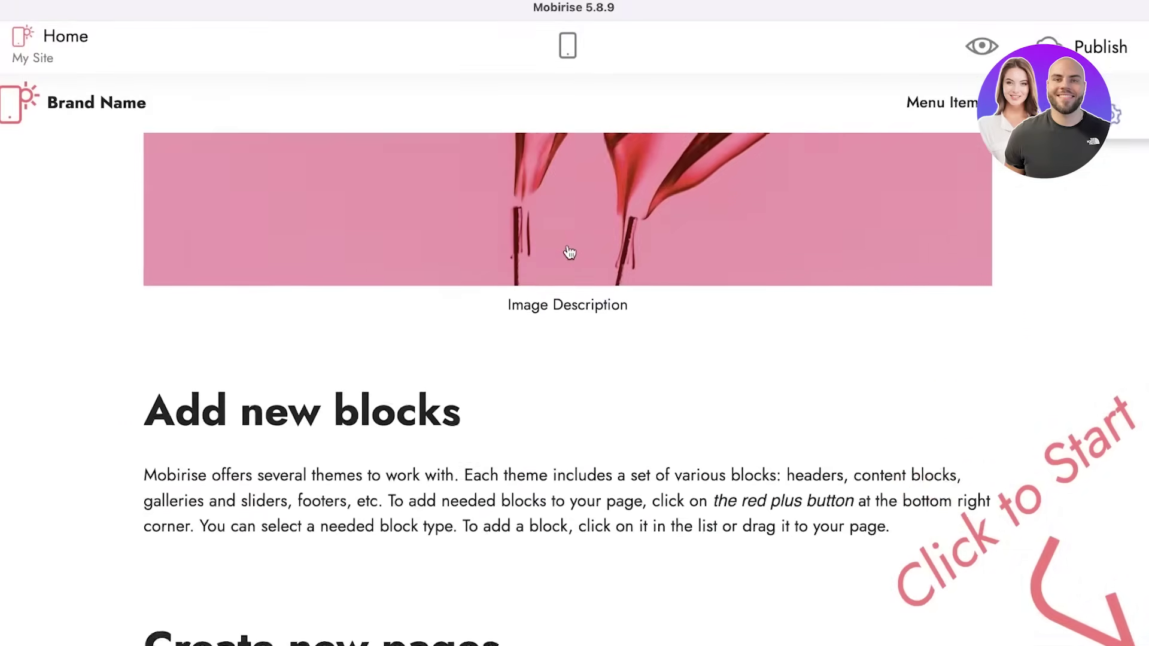
scroll(568, 245, "down", 5)
scroll(567, 246, "up", 10)
scroll(567, 246, "up", 8)
Delete the default My Site from the Sites list and begin a new site
left_click(19, 35)
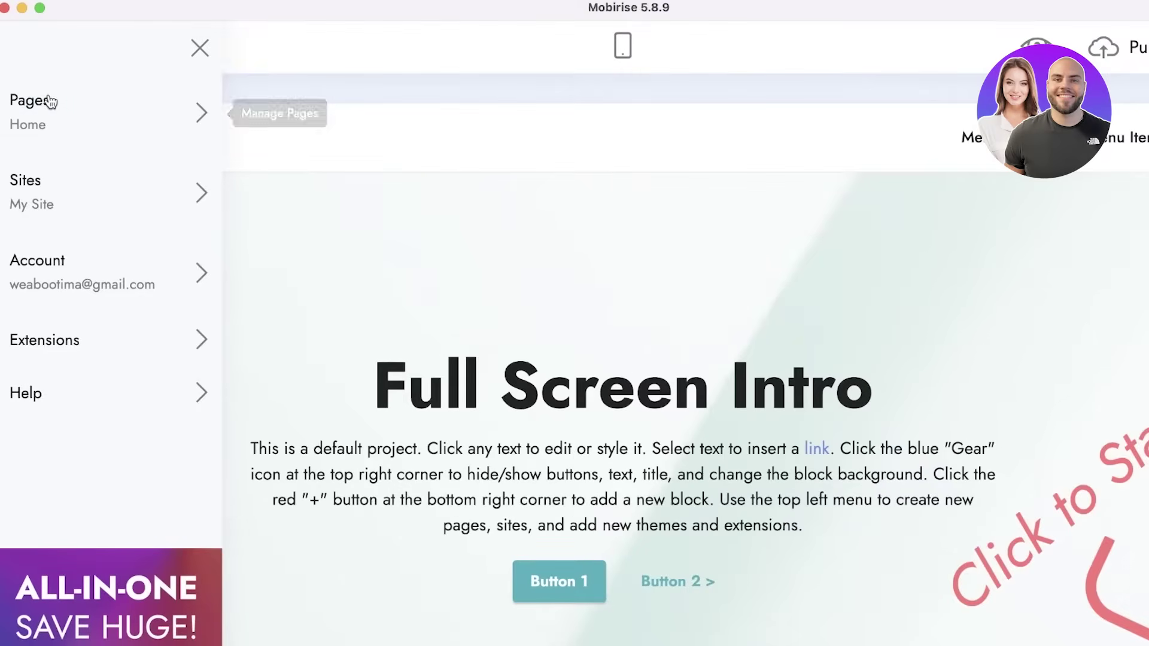
left_click(53, 104)
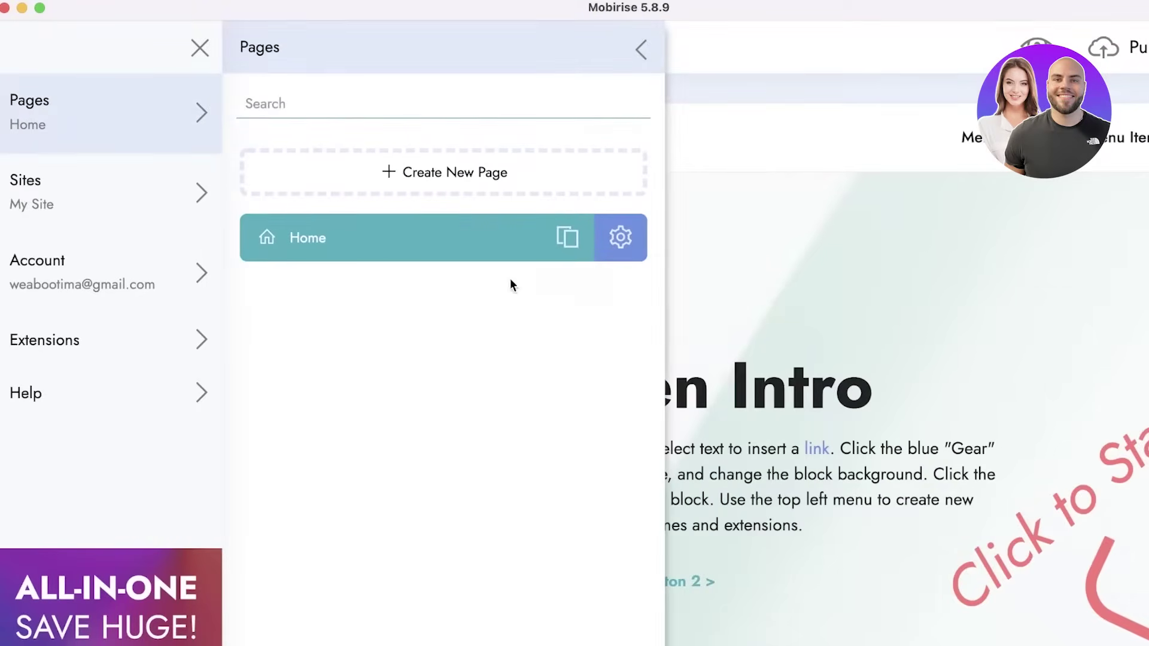
left_click(154, 195)
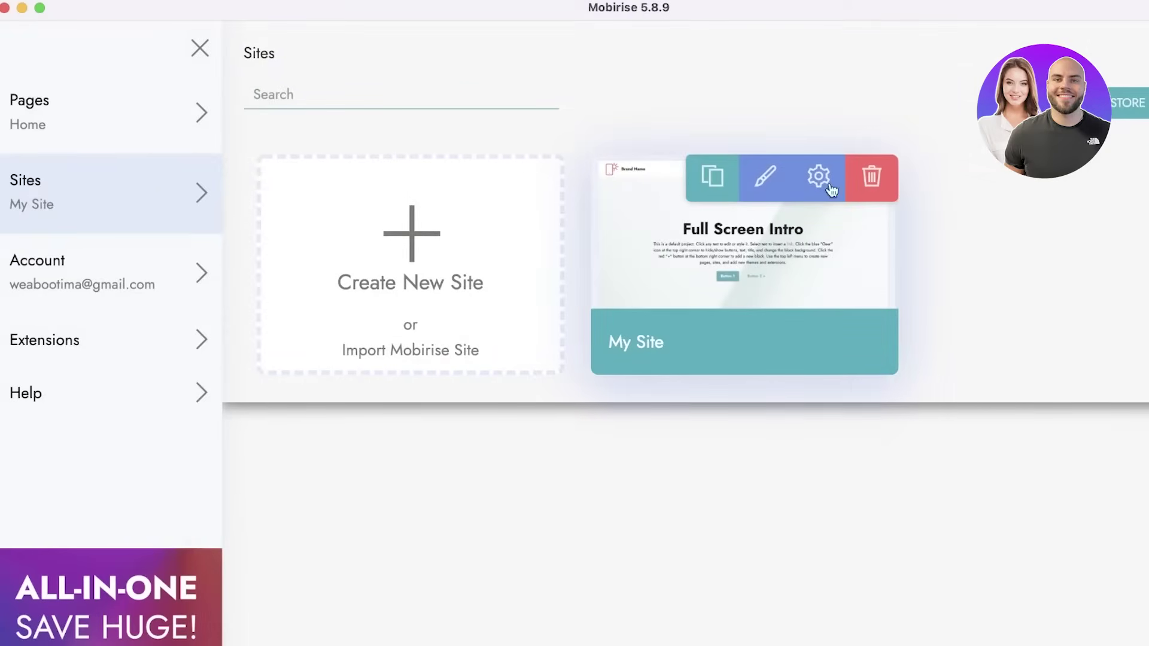
left_click(870, 177)
left_click(853, 120)
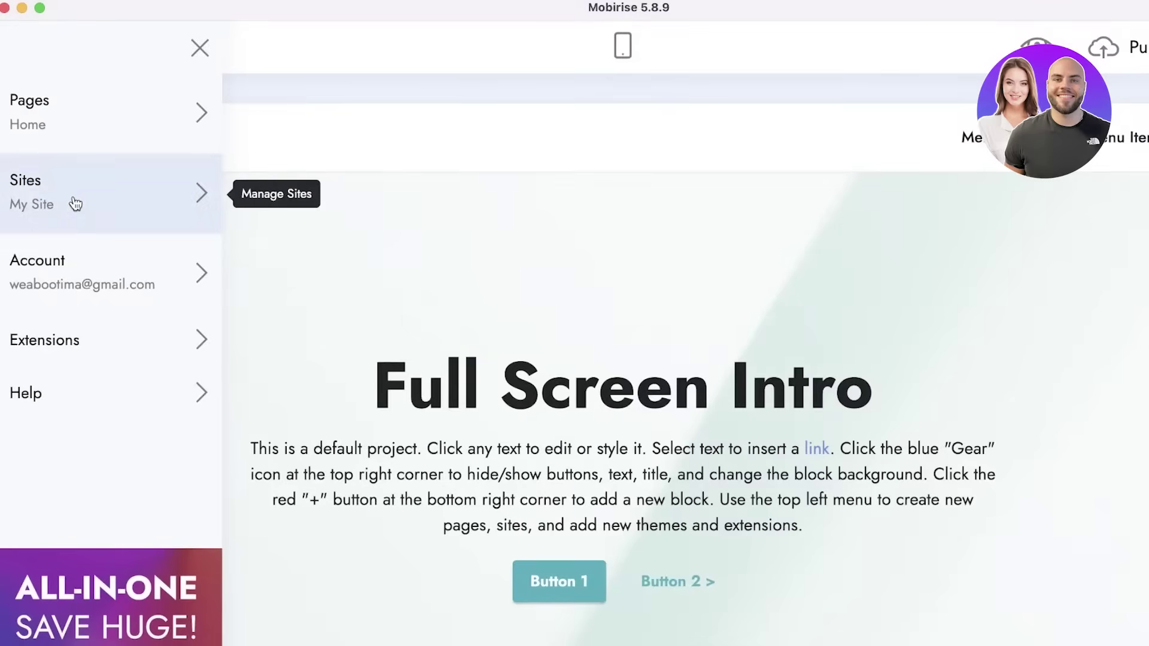
left_click(69, 201)
left_click(380, 261)
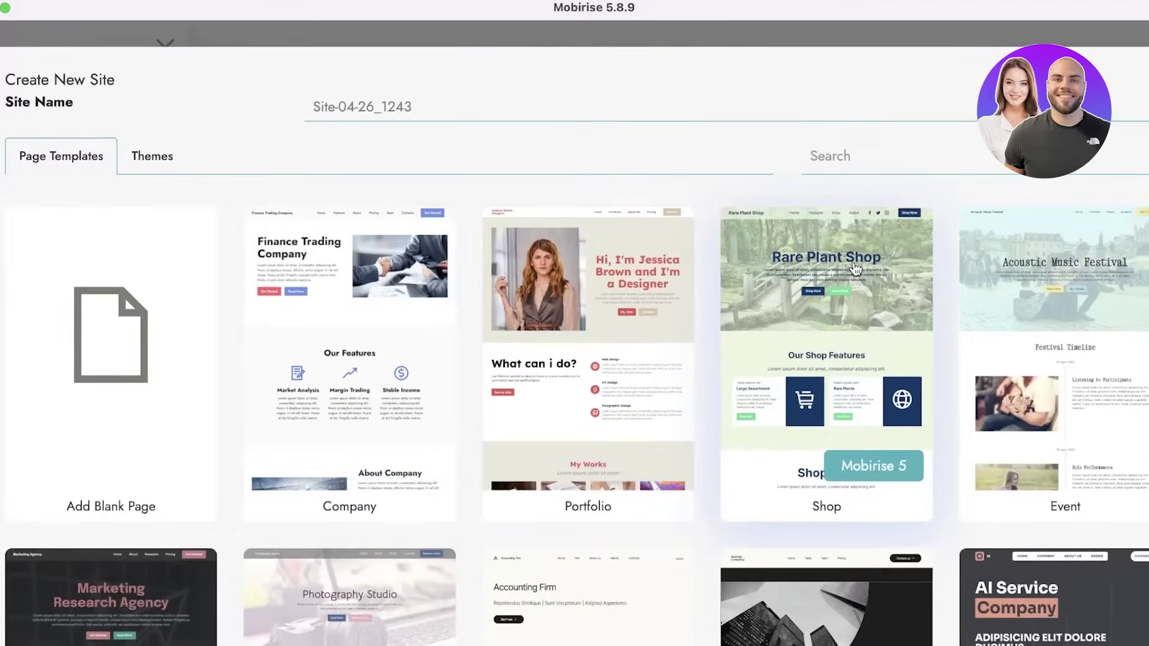
scroll(850, 287, "down", 3)
scroll(659, 288, "down", 6)
scroll(192, 293, "down", 4)
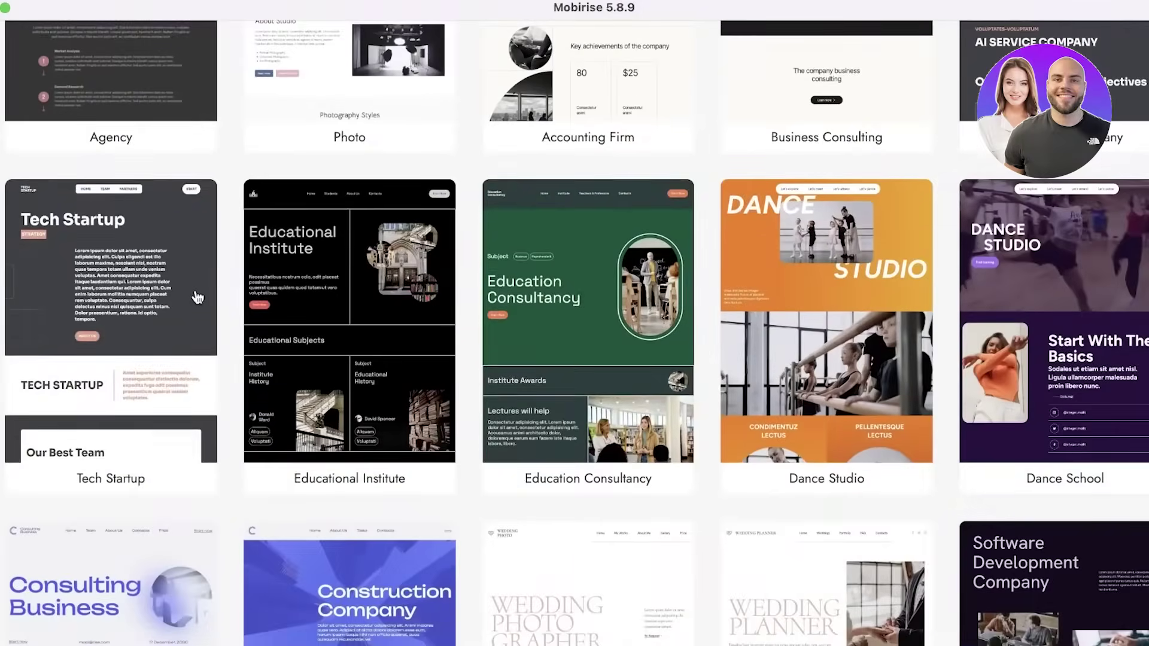
scroll(189, 292, "up", 12)
left_click(151, 163)
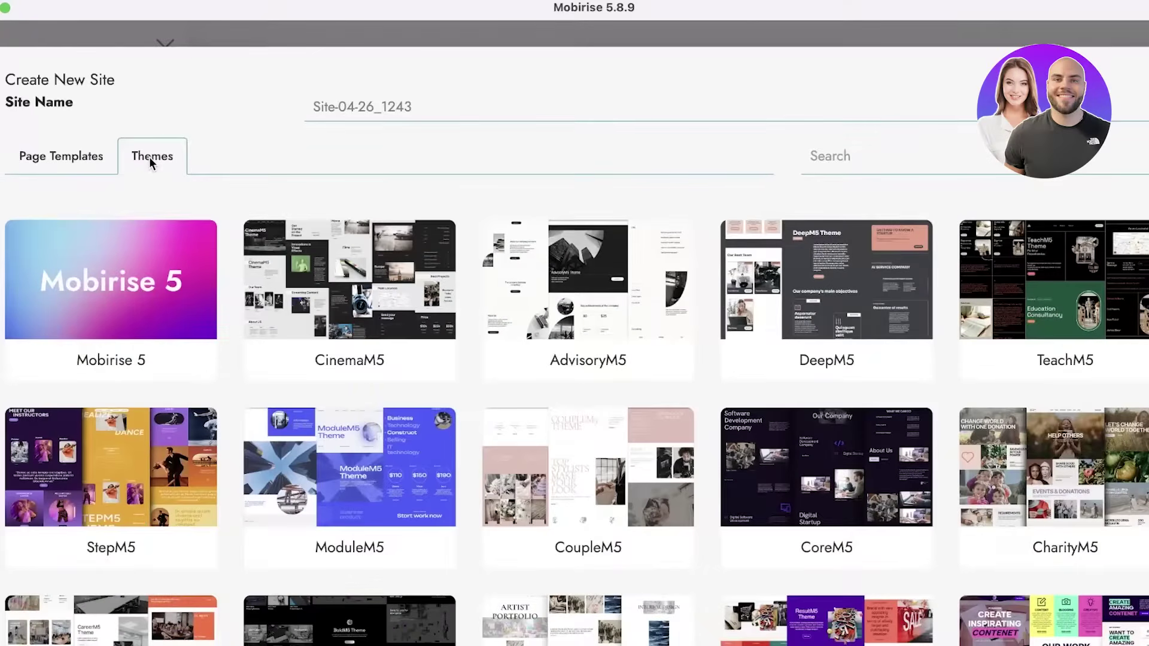
scroll(256, 174, "down", 10)
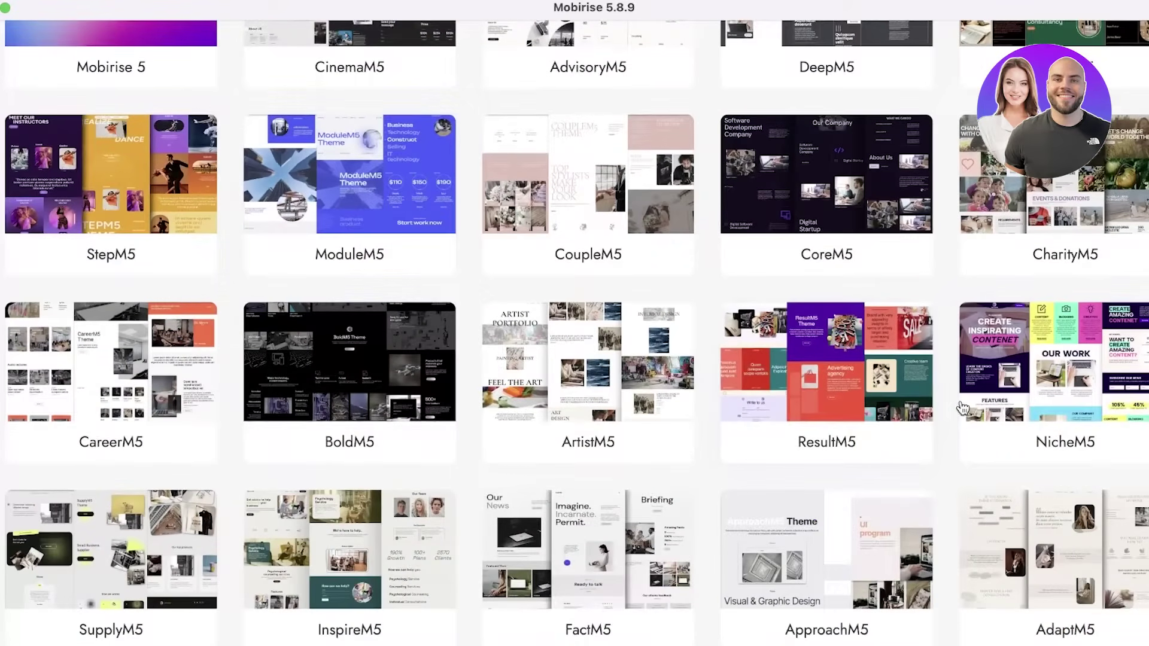
scroll(697, 396, "down", 15)
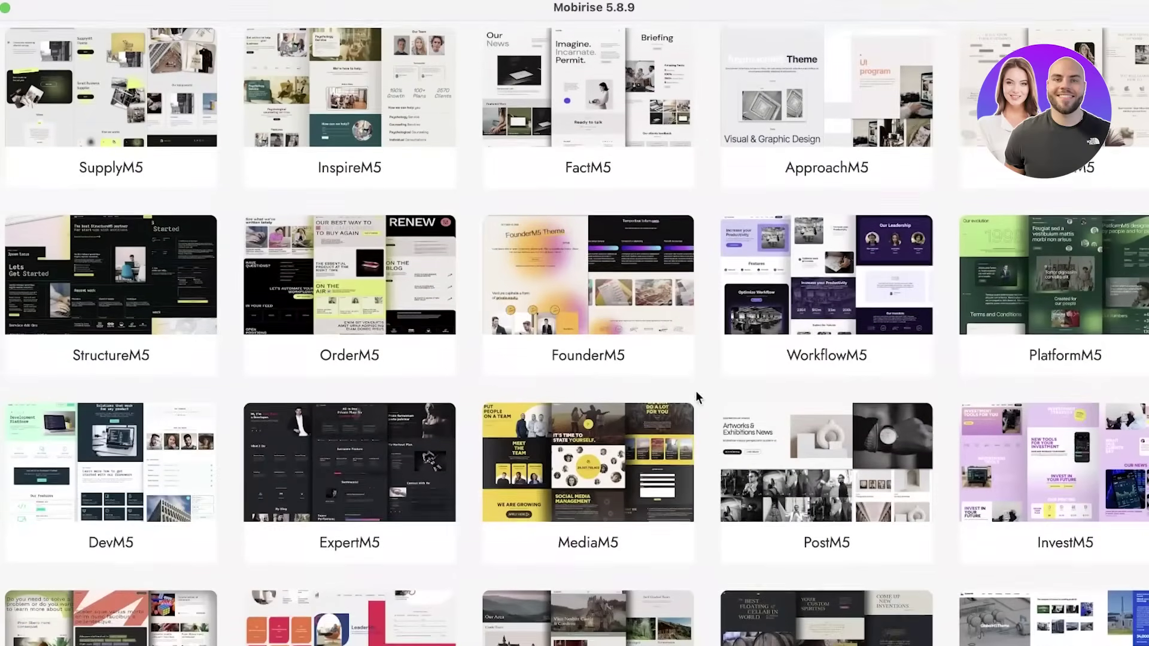
scroll(877, 309, "down", 10)
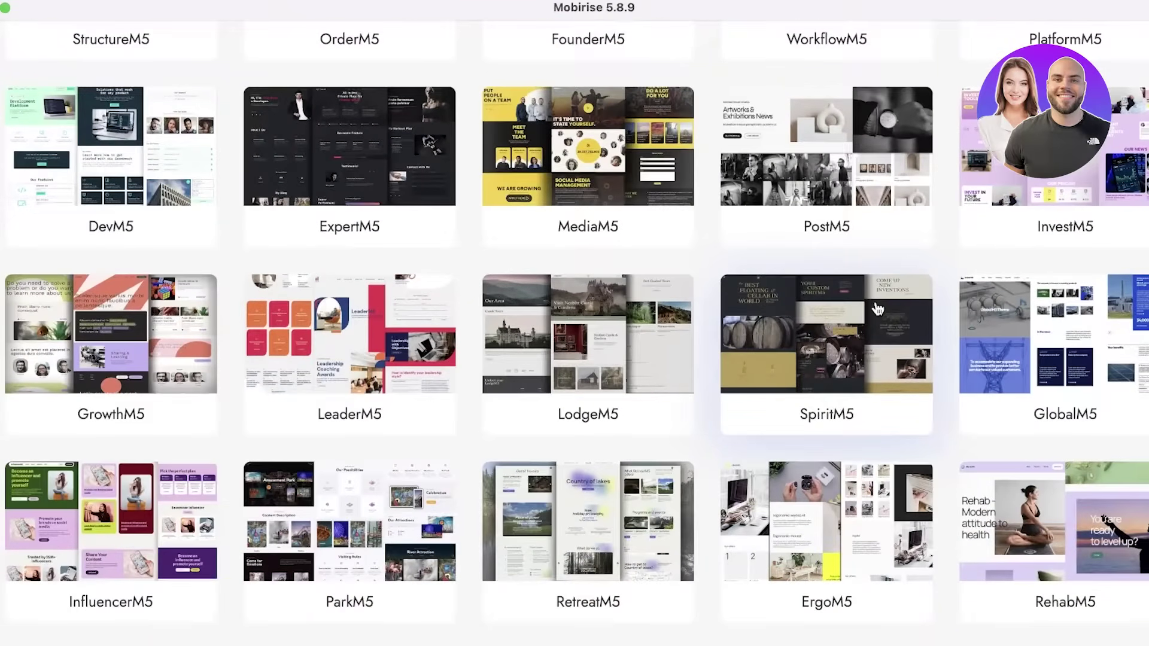
scroll(892, 309, "down", 6)
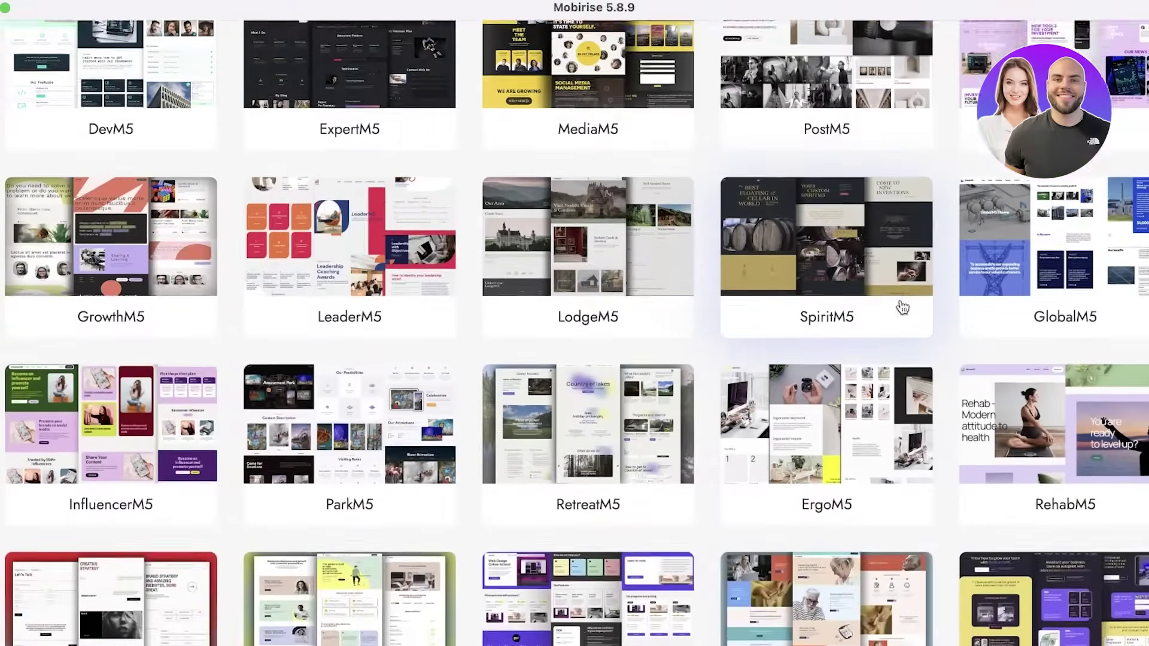
scroll(900, 305, "down", 6)
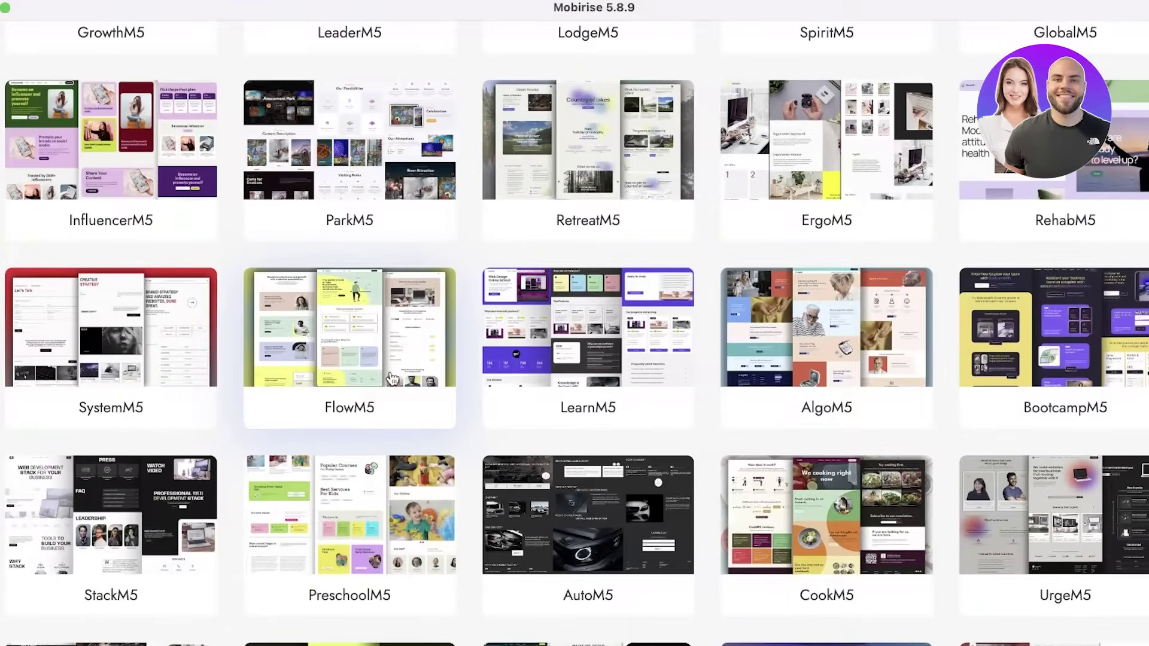
scroll(393, 378, "down", 14)
scroll(426, 373, "down", 5)
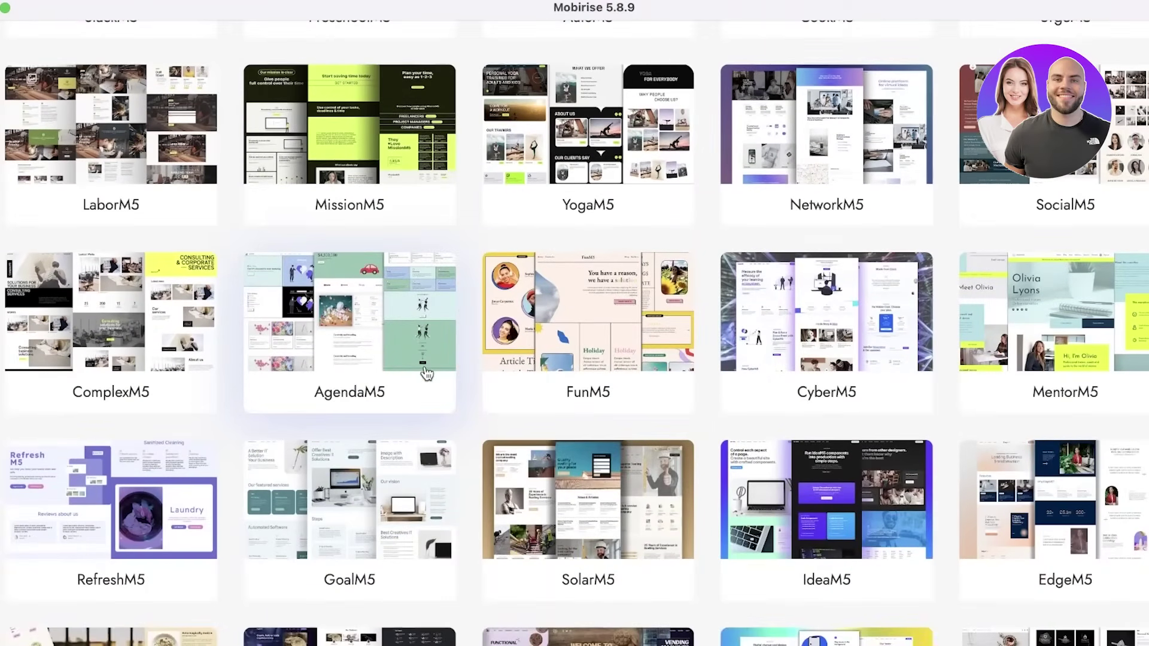
scroll(410, 395, "down", 13)
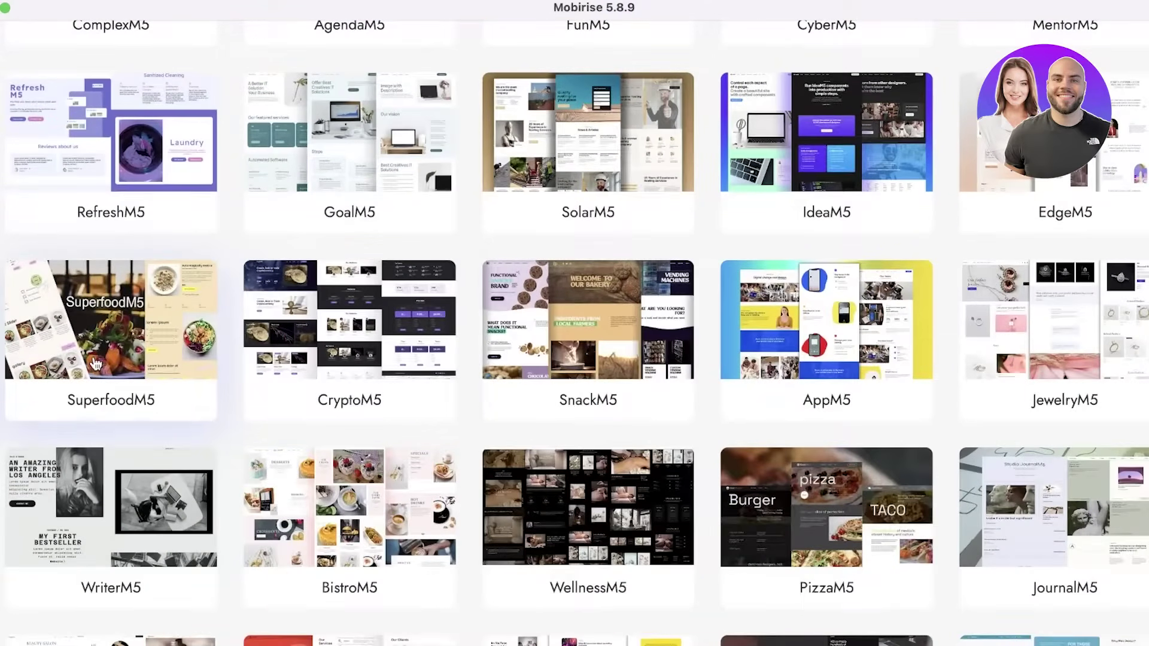
scroll(419, 431, "down", 7)
scroll(460, 451, "down", 3)
scroll(459, 450, "down", 8)
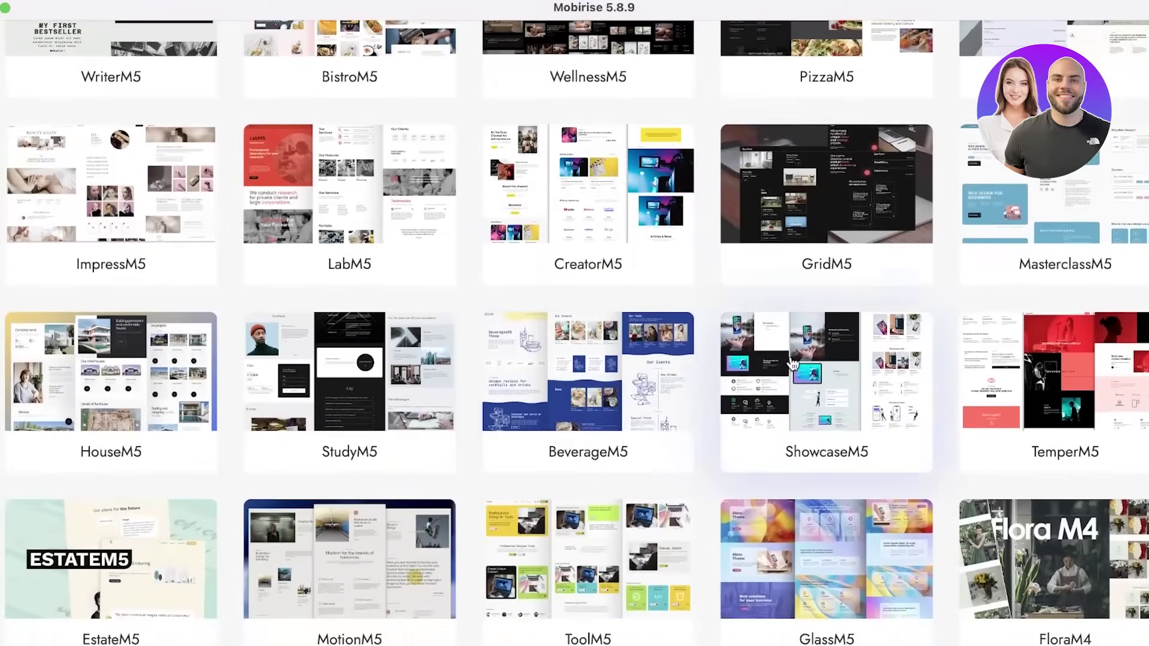
scroll(793, 364, "down", 8)
scroll(793, 364, "down", 1)
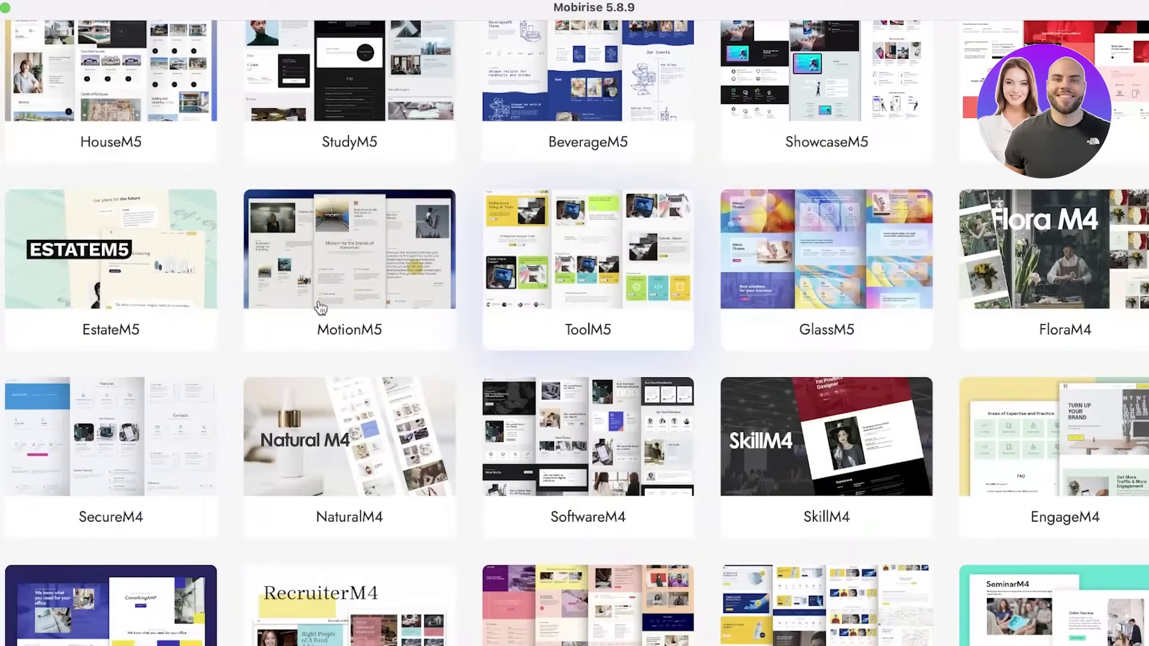
Preview the NaturalM4 theme, then return to the Page Templates tab of Create New Site
left_click(323, 413)
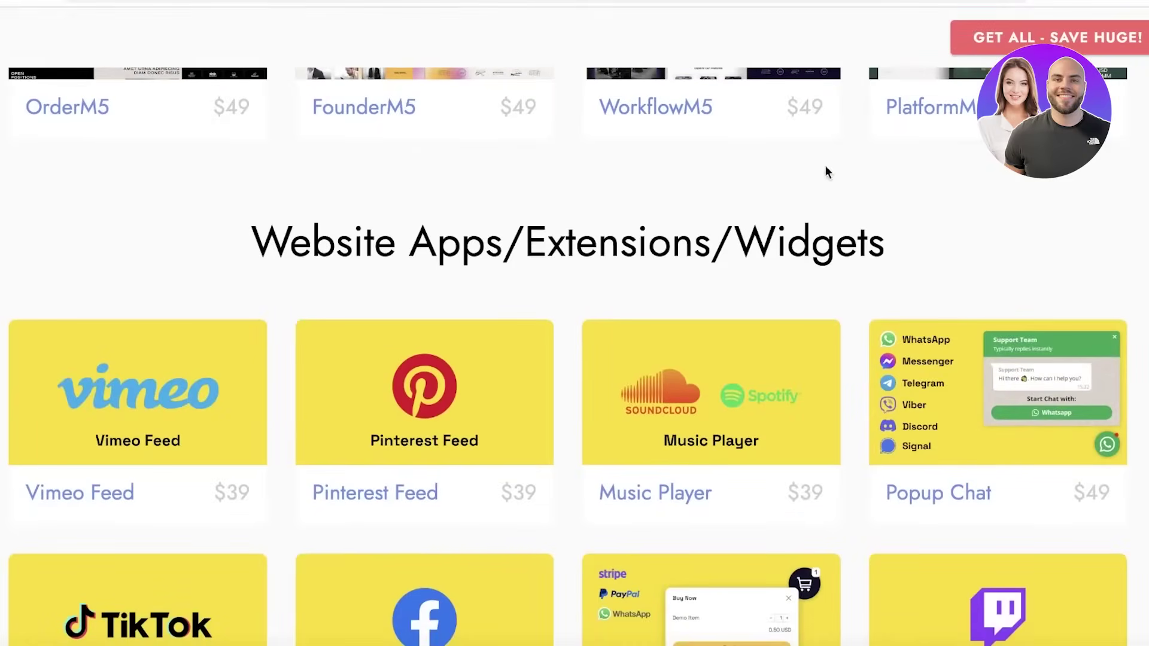
left_click(1093, 3)
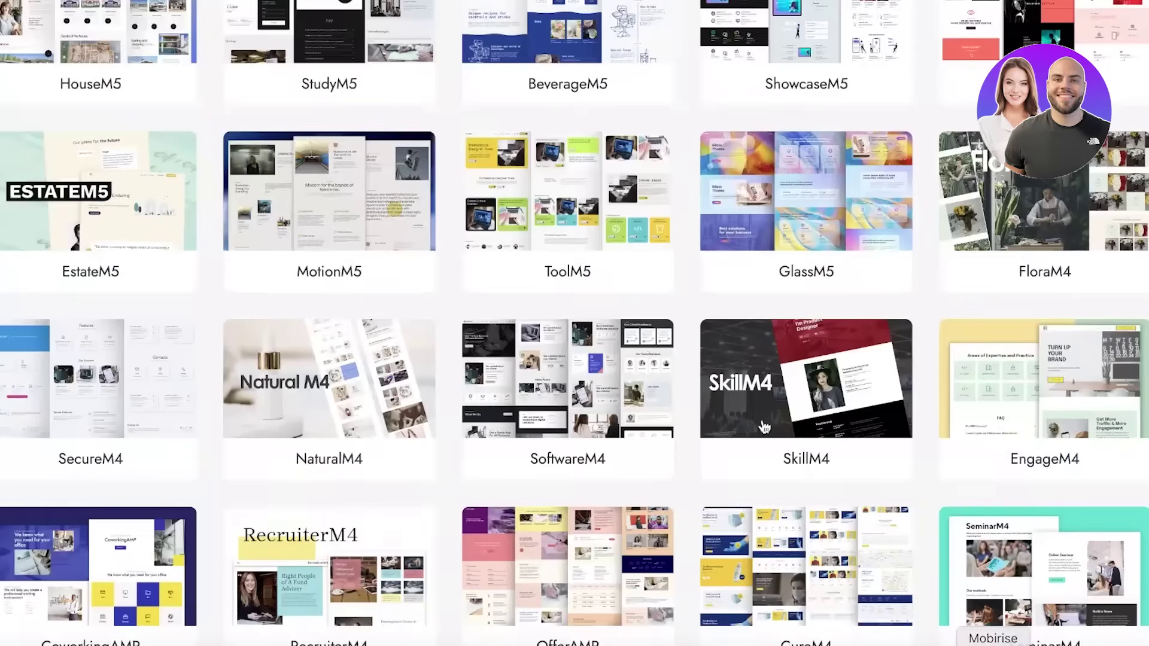
scroll(765, 427, "up", 20)
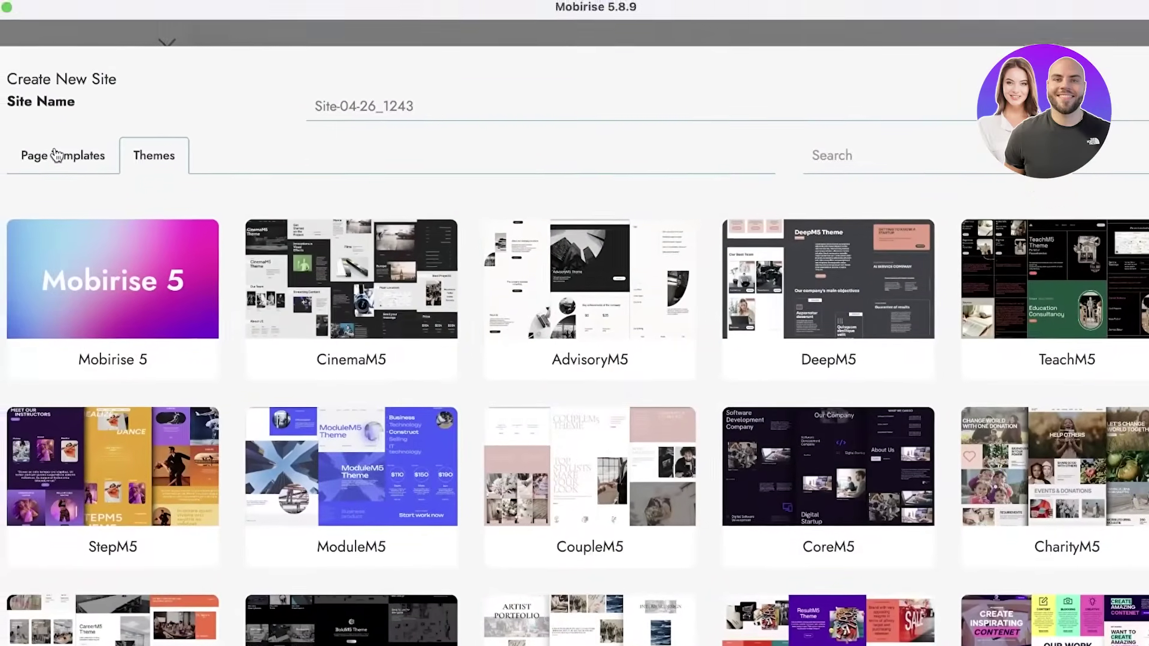
left_click(55, 155)
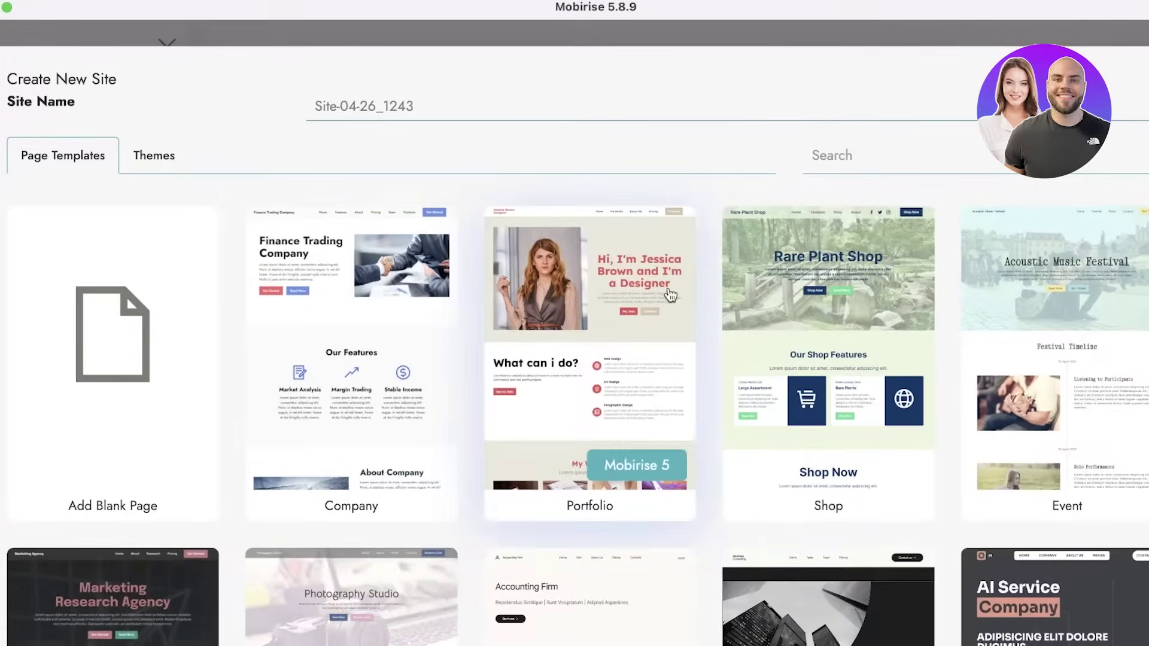
Create the site from the Shop template and scroll through the Rare Plant Shop page
left_click(851, 380)
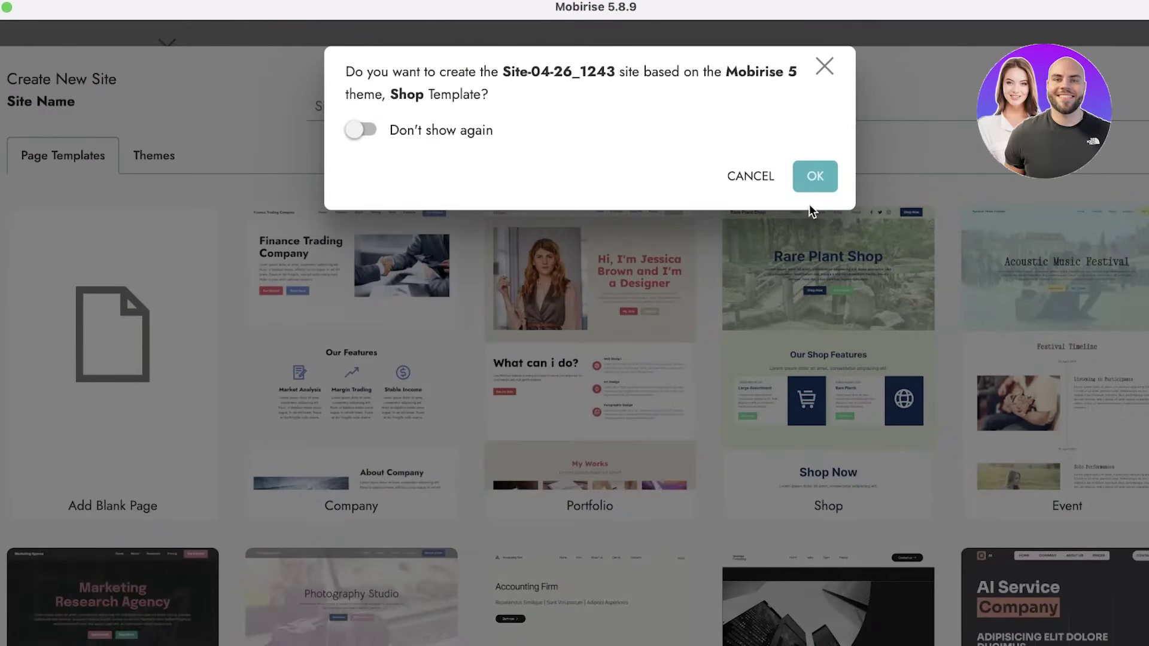
left_click(814, 177)
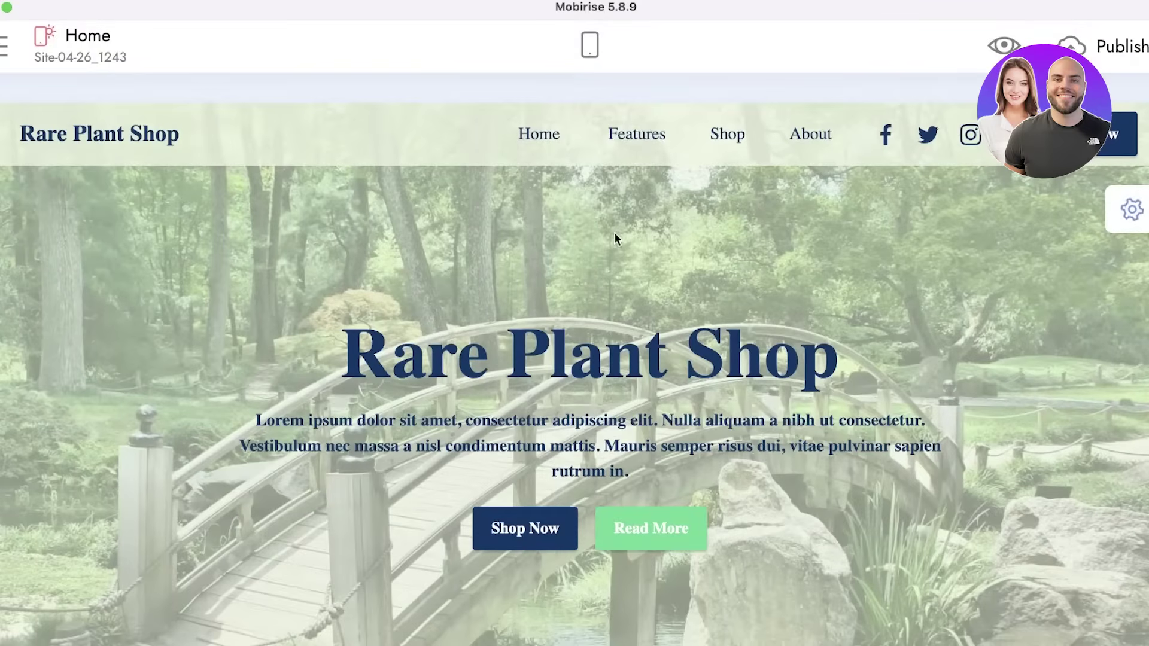
scroll(920, 259, "down", 5)
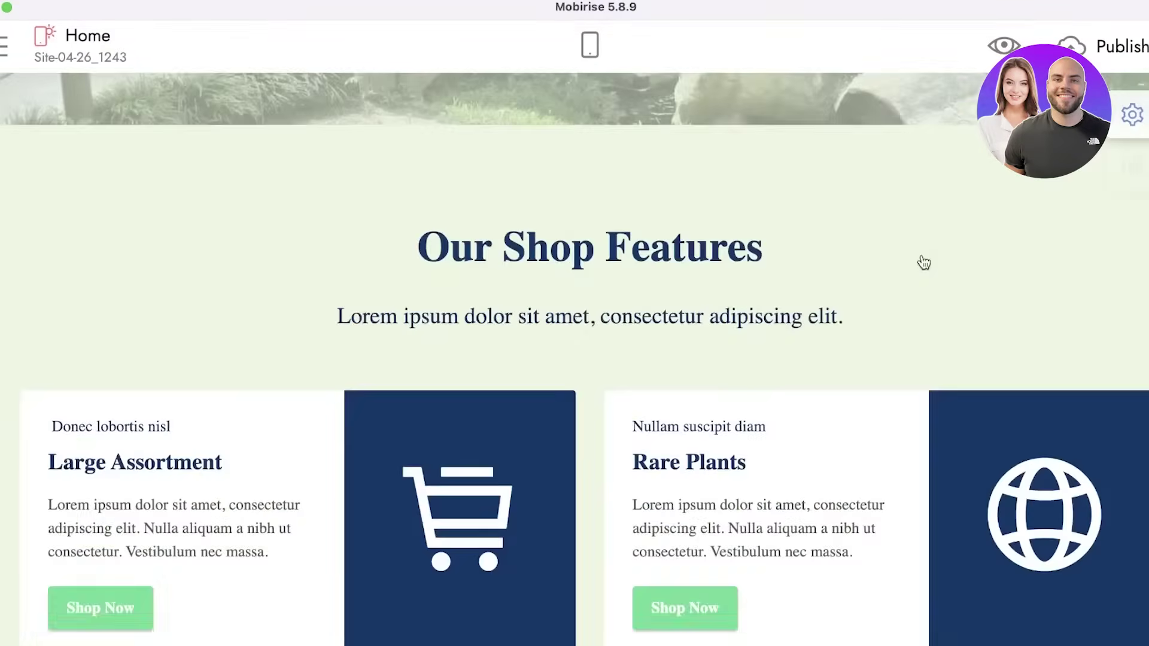
scroll(905, 271, "down", 5)
scroll(903, 277, "down", 5)
scroll(905, 277, "down", 5)
scroll(904, 281, "up", 5)
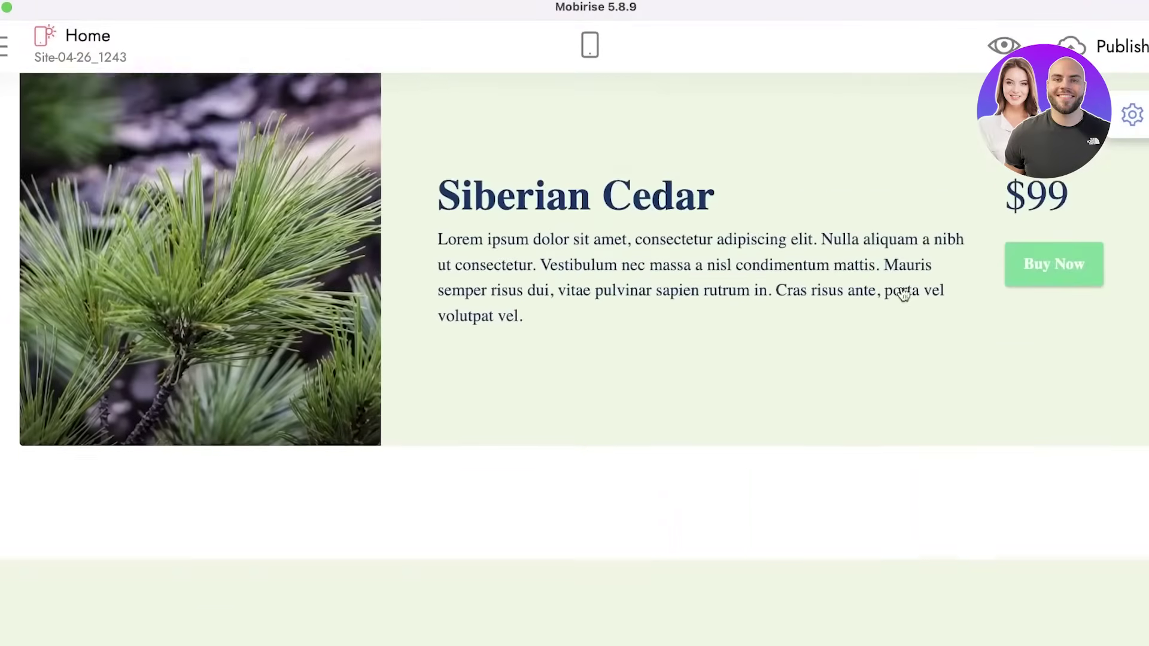
scroll(767, 308, "up", 5)
scroll(461, 252, "up", 5)
scroll(174, 144, "up", 5)
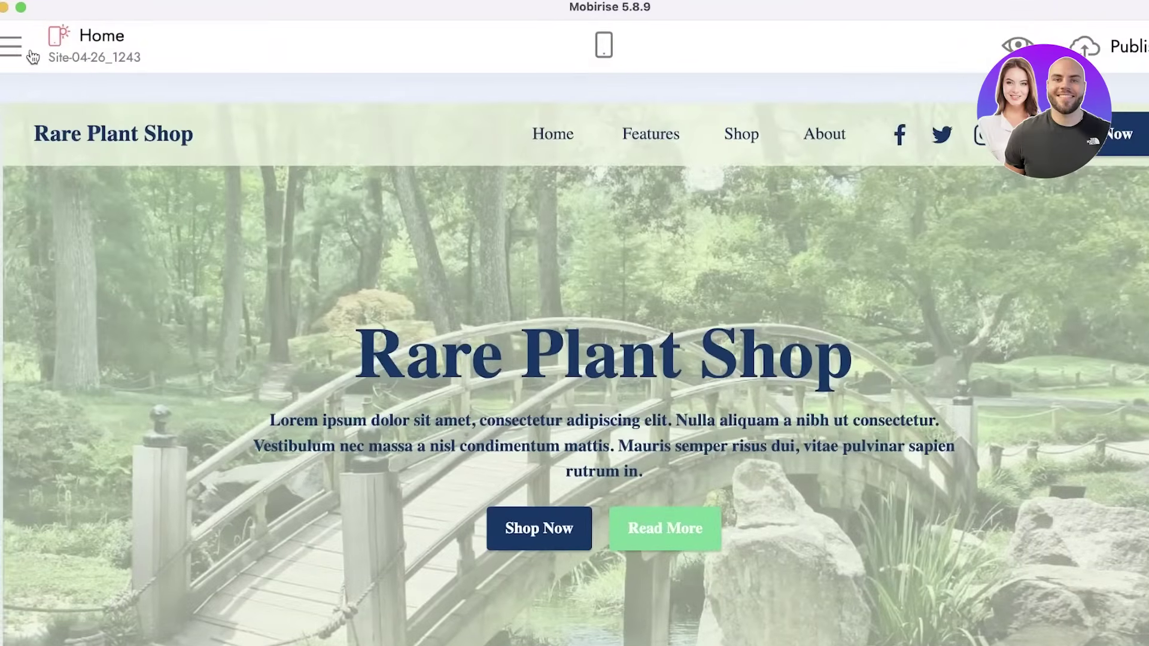
Check the site's Pages list, then switch the preview to Mobile View
left_click(36, 46)
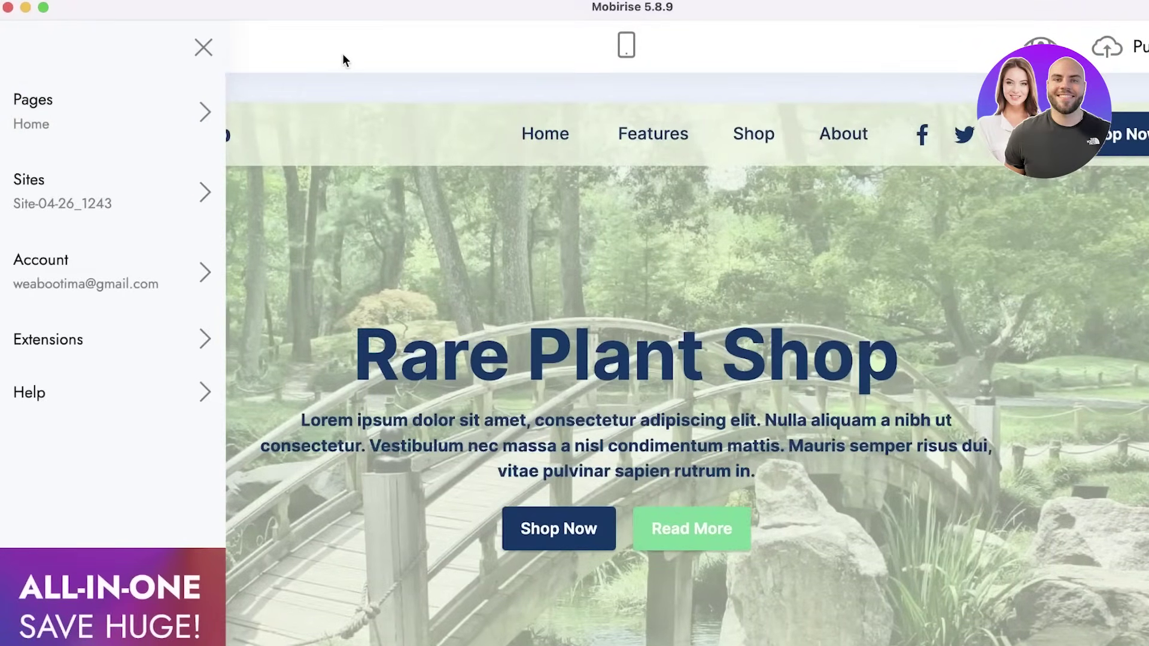
left_click(201, 110)
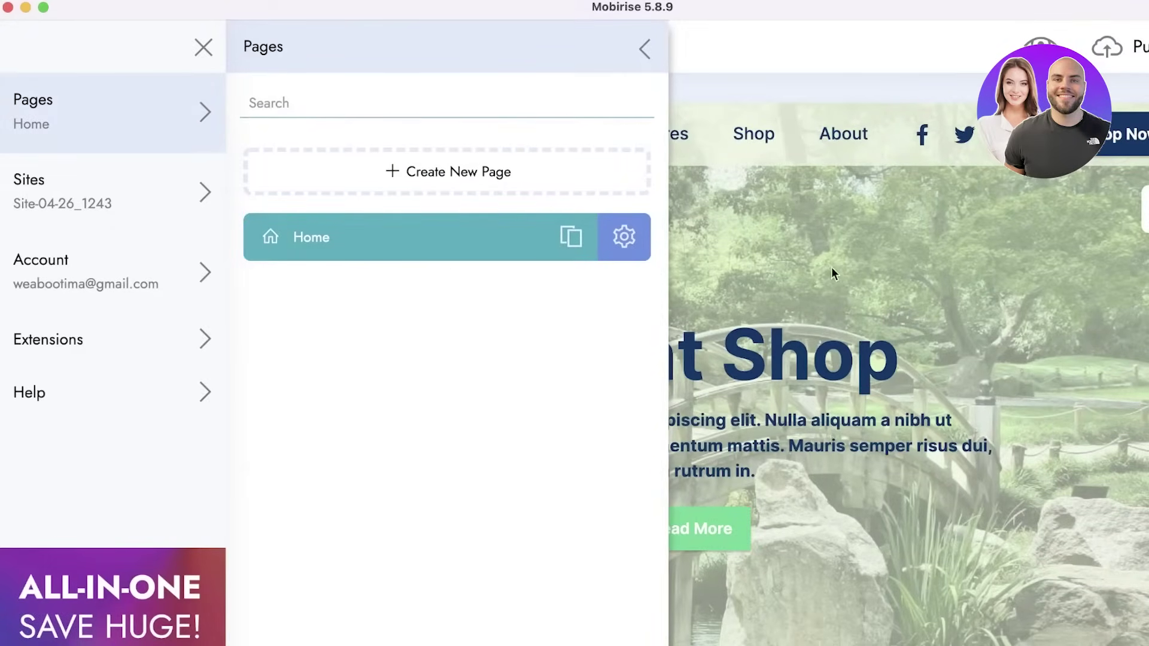
left_click(742, 142)
left_click(627, 48)
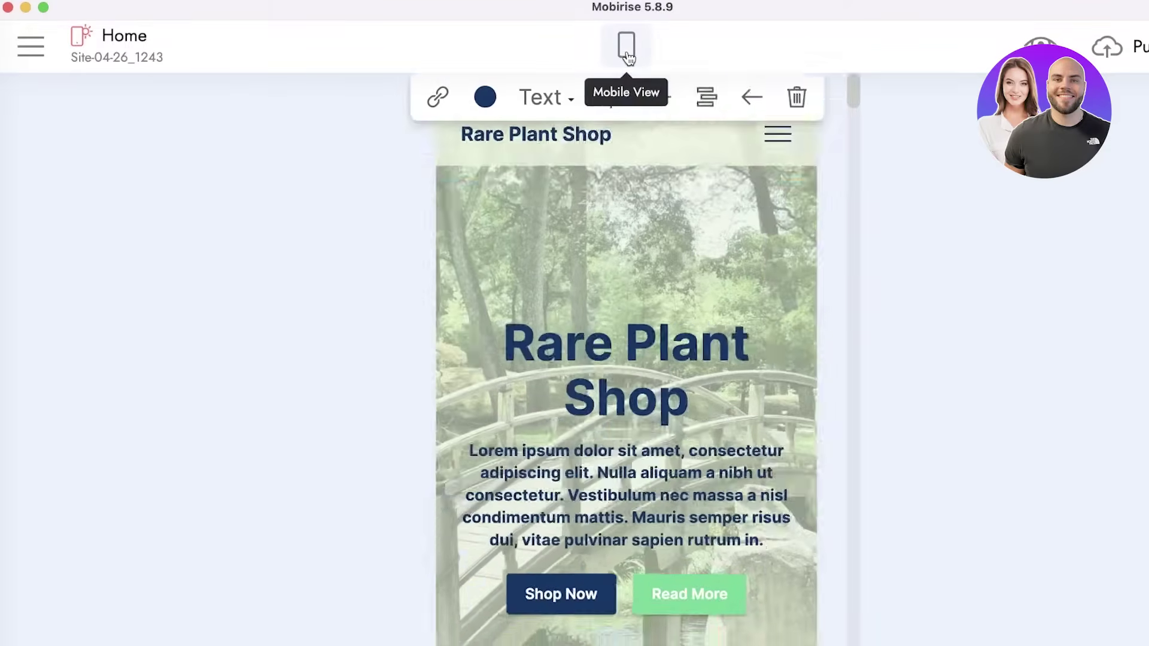
Back in desktop view, link the navbar's Home menu item to the Home site page
left_click(627, 55)
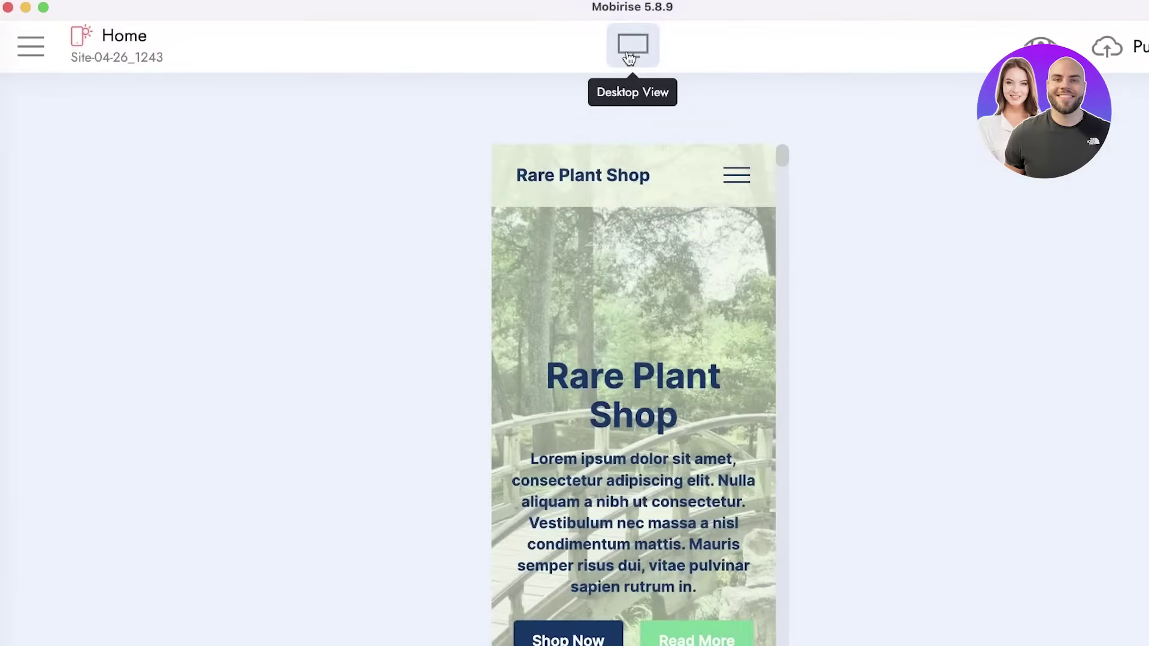
left_click(629, 45)
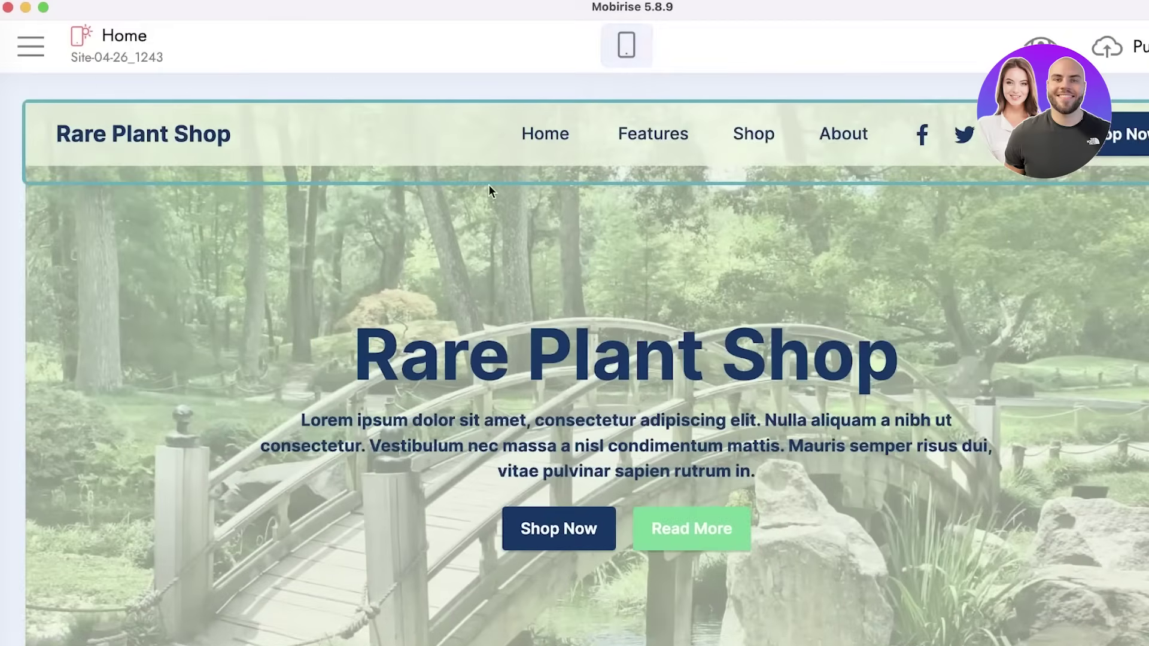
left_click(546, 132)
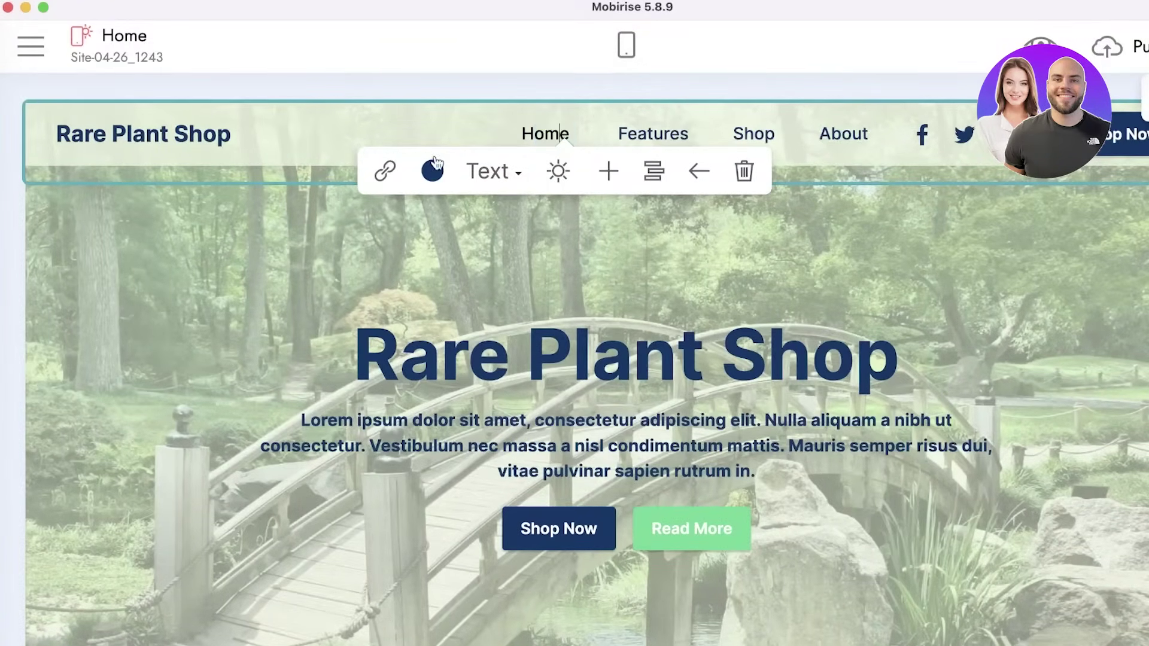
left_click(385, 171)
left_click(512, 195)
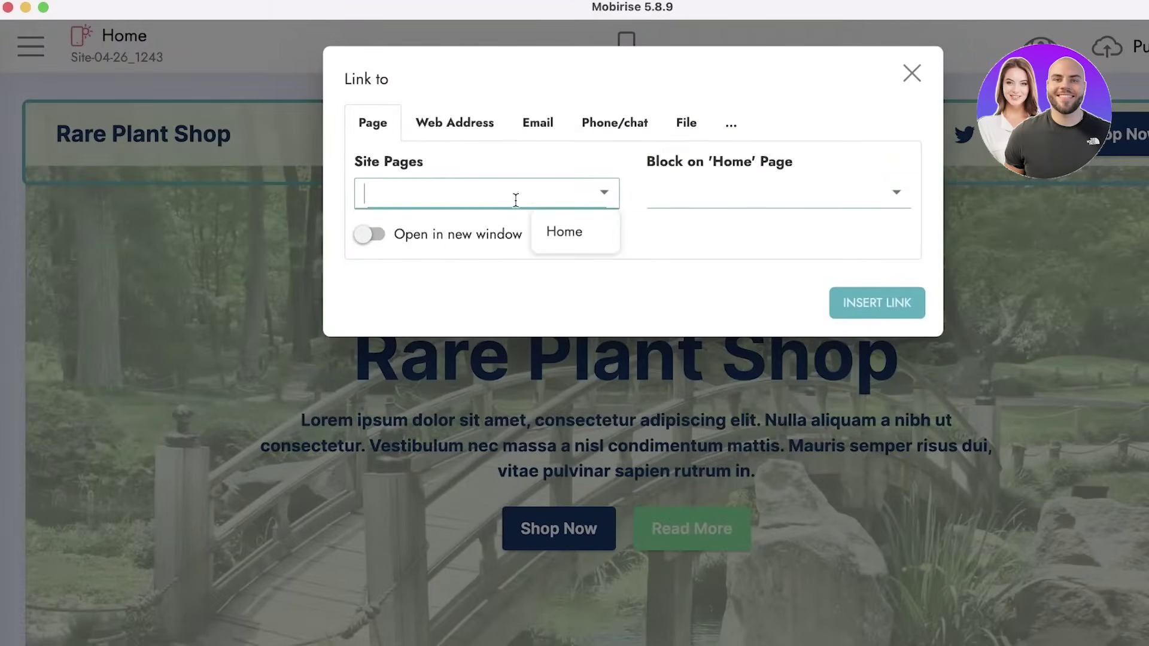
left_click(578, 235)
left_click(697, 208)
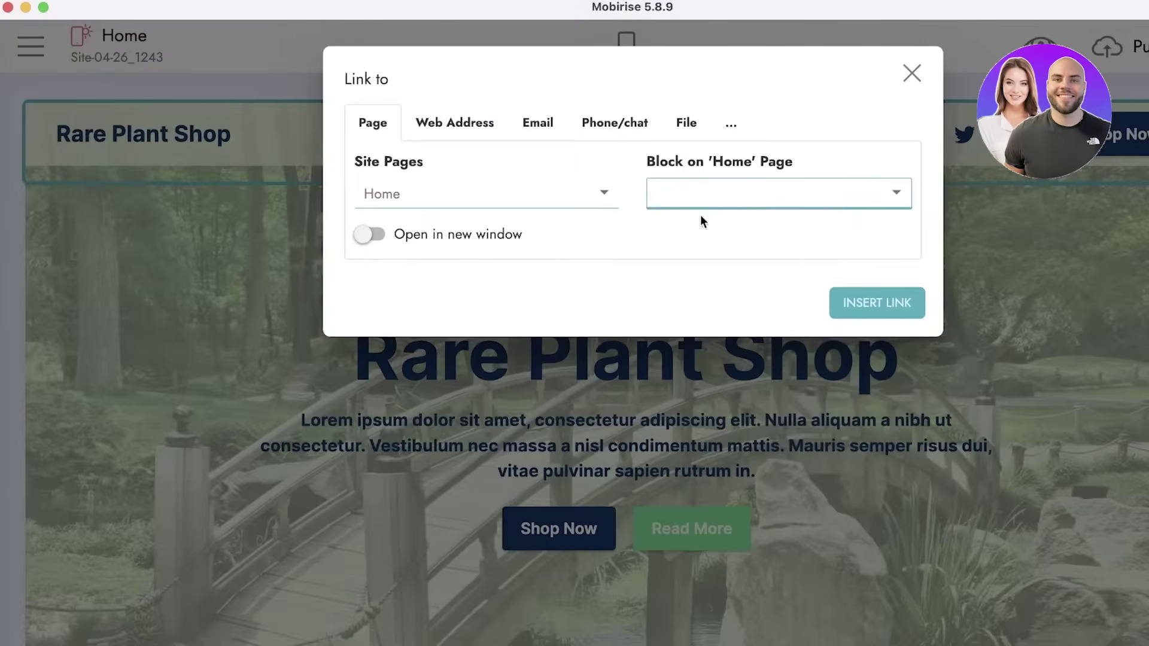
left_click(457, 135)
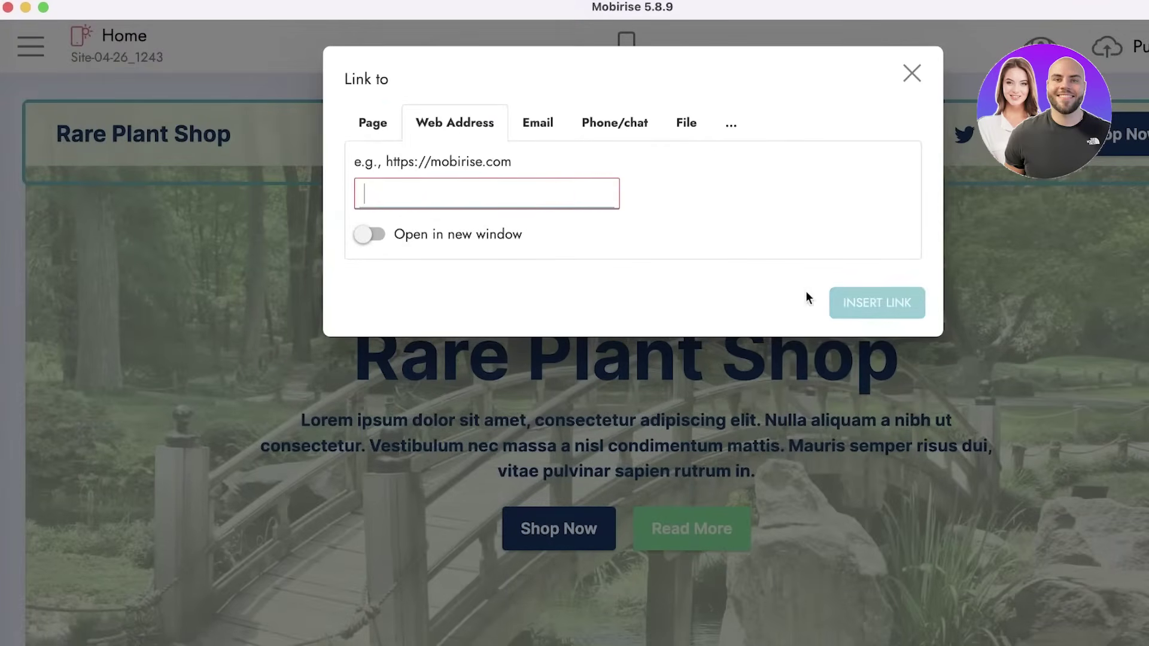
left_click(384, 123)
left_click(844, 299)
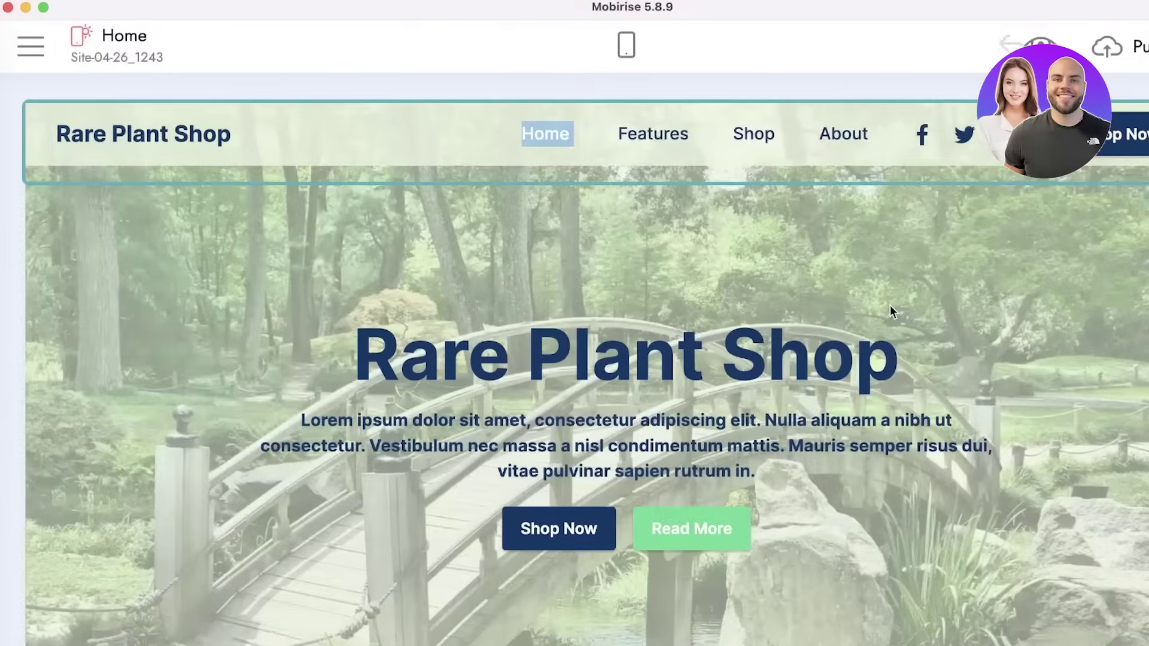
Rename the navbar brand from Rare Plant Shop to 'Durden Inc'
triple_click(570, 354)
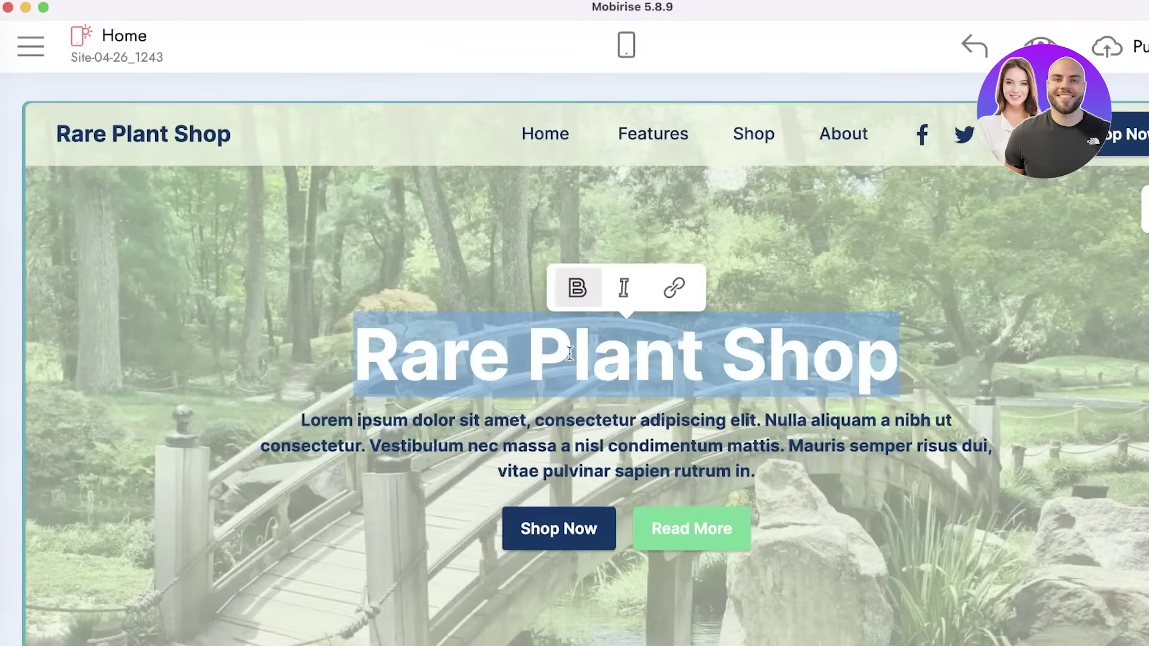
triple_click(151, 135)
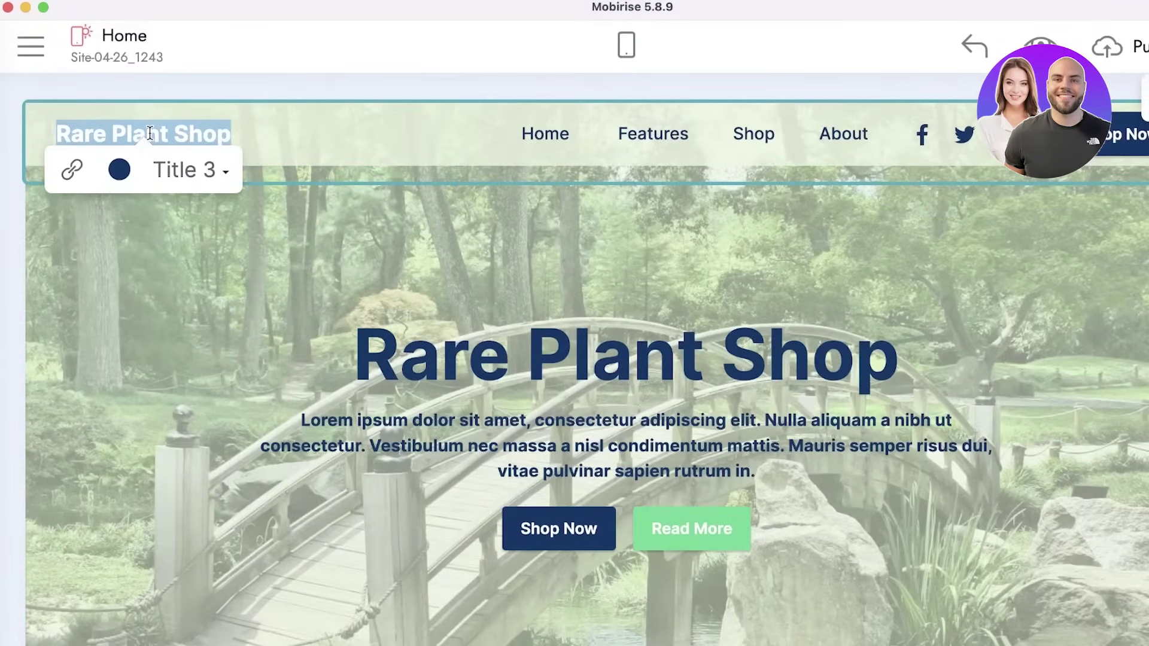
type("Durden Inc")
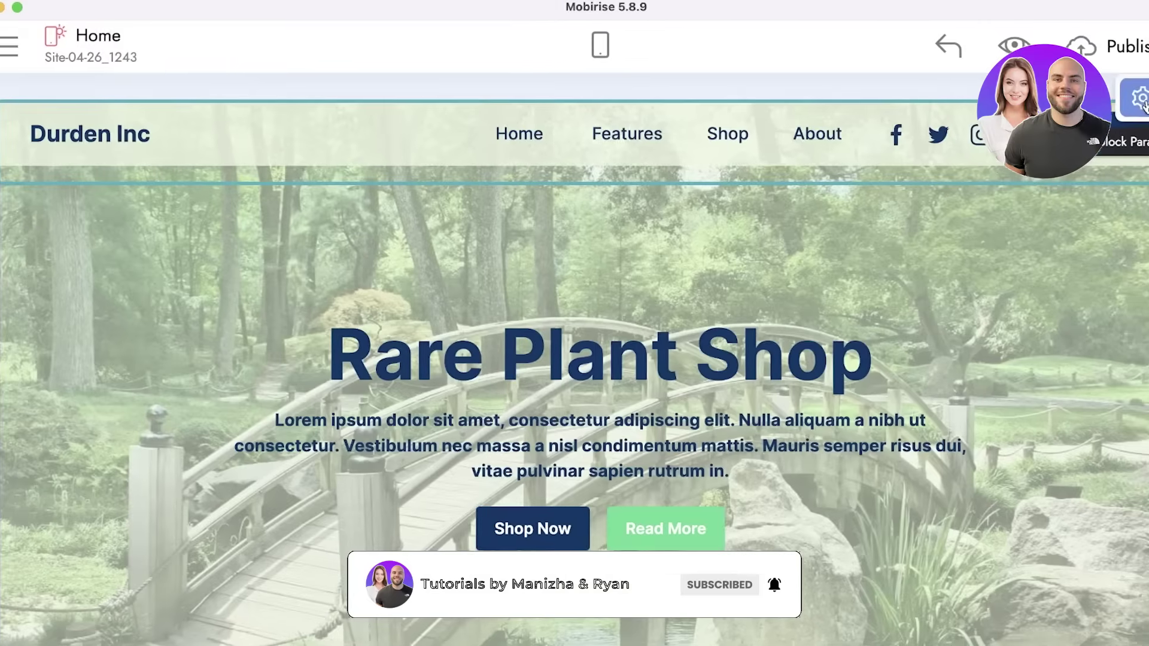
Set the navbar's social icons colour to bright purple in block settings
left_click(1145, 96)
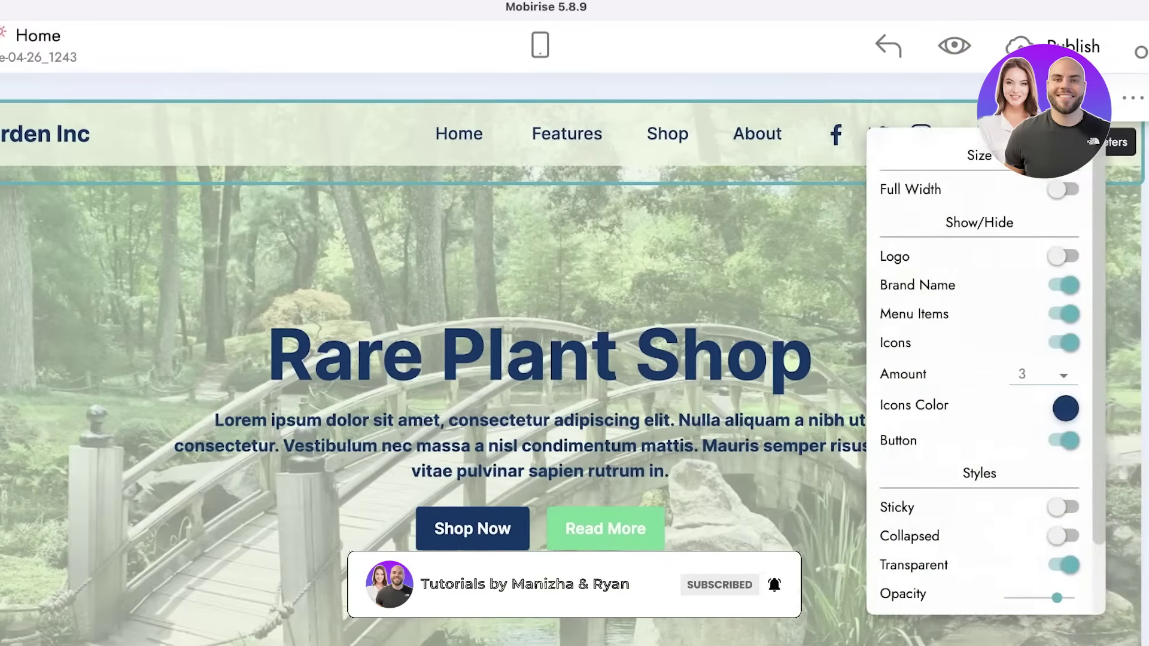
left_click(1043, 408)
left_click(1106, 594)
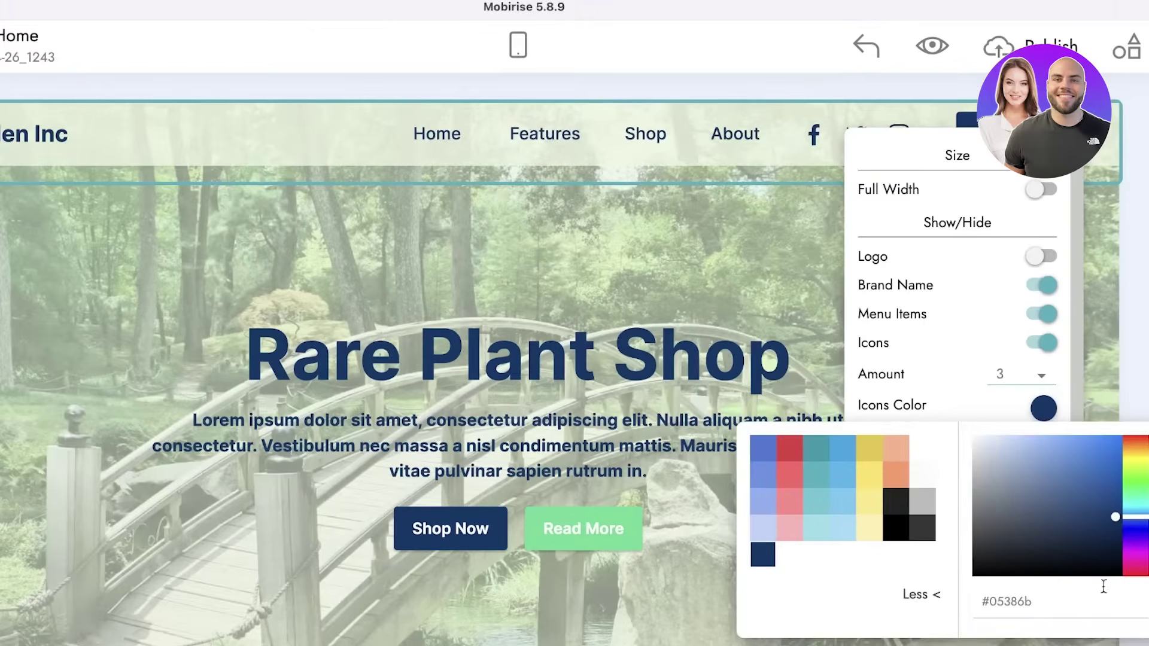
mouse_move(1031, 516)
left_mouse_down()
mouse_move(1039, 533)
mouse_move(1026, 526)
left_mouse_up()
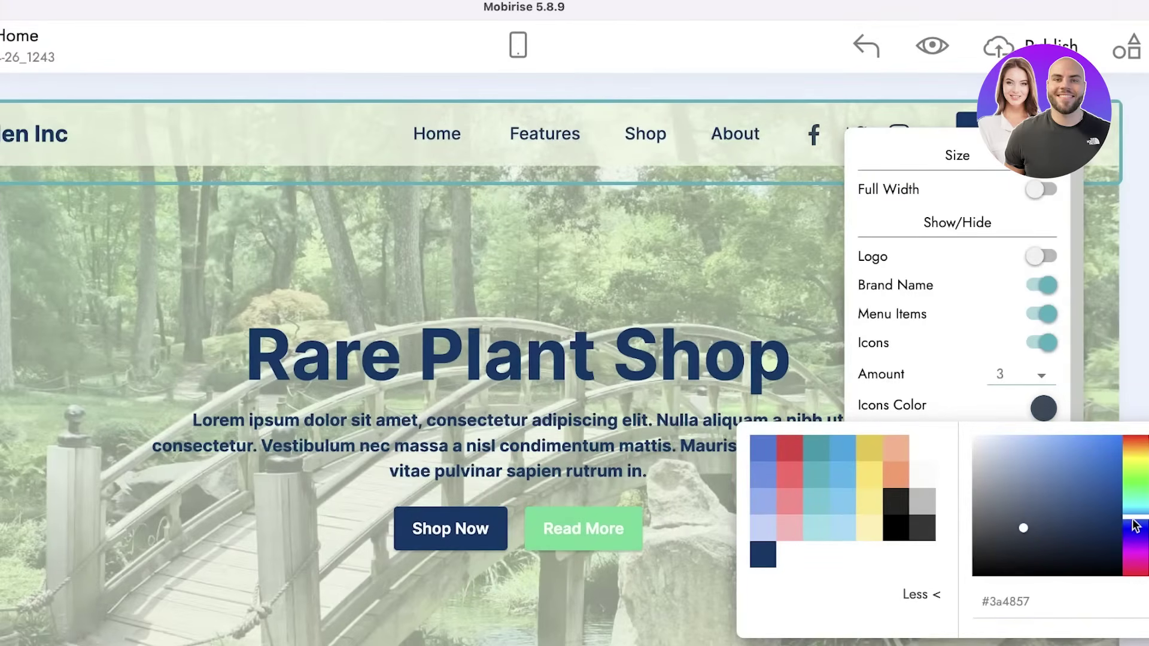
left_click(1136, 554)
left_click(1080, 477)
left_click(979, 398)
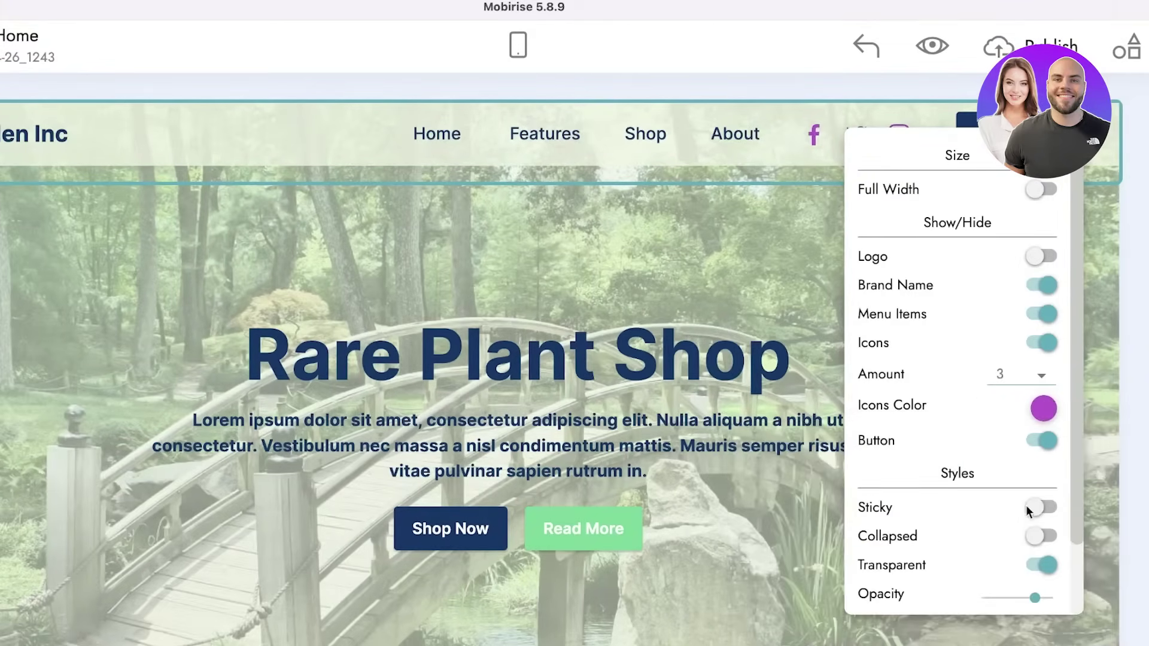
scroll(1026, 505, "down", 3)
Set the hamburger icon colour to dark purple and close the menu settings
left_click(1045, 590)
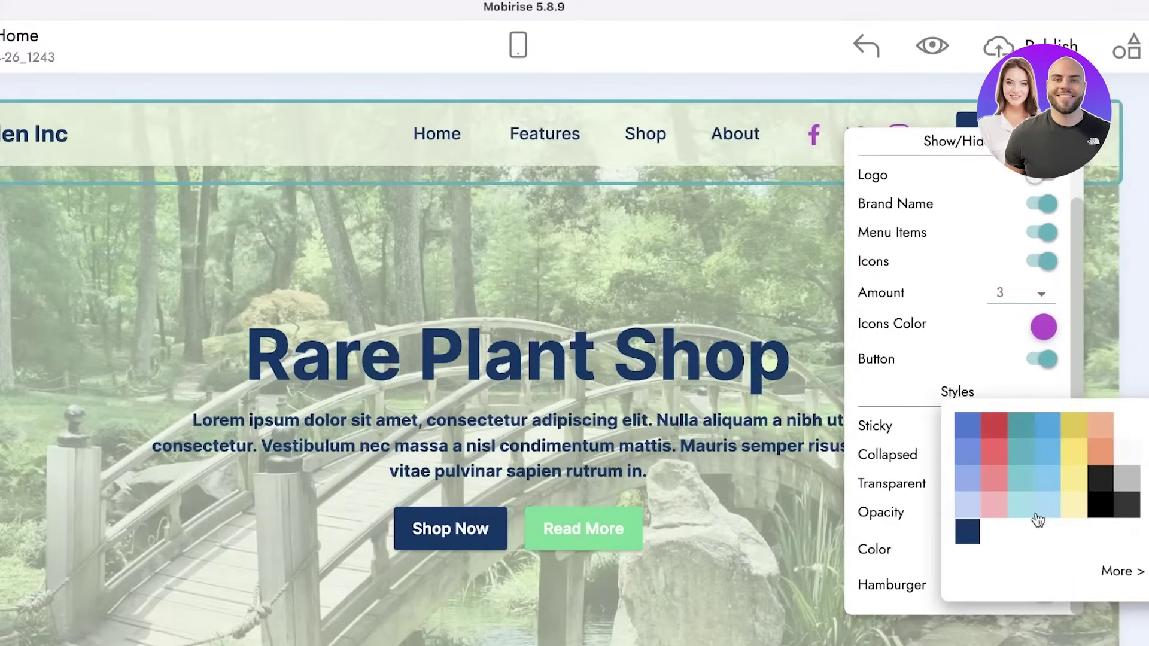
left_click(1114, 573)
left_click(1136, 495)
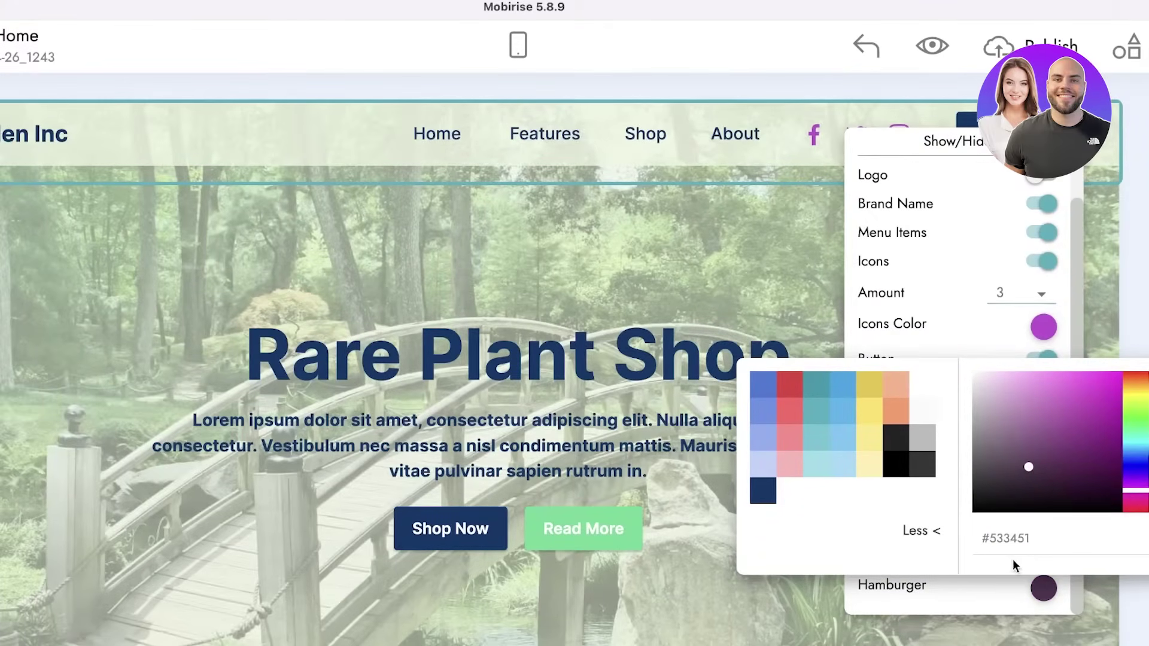
left_click(979, 590)
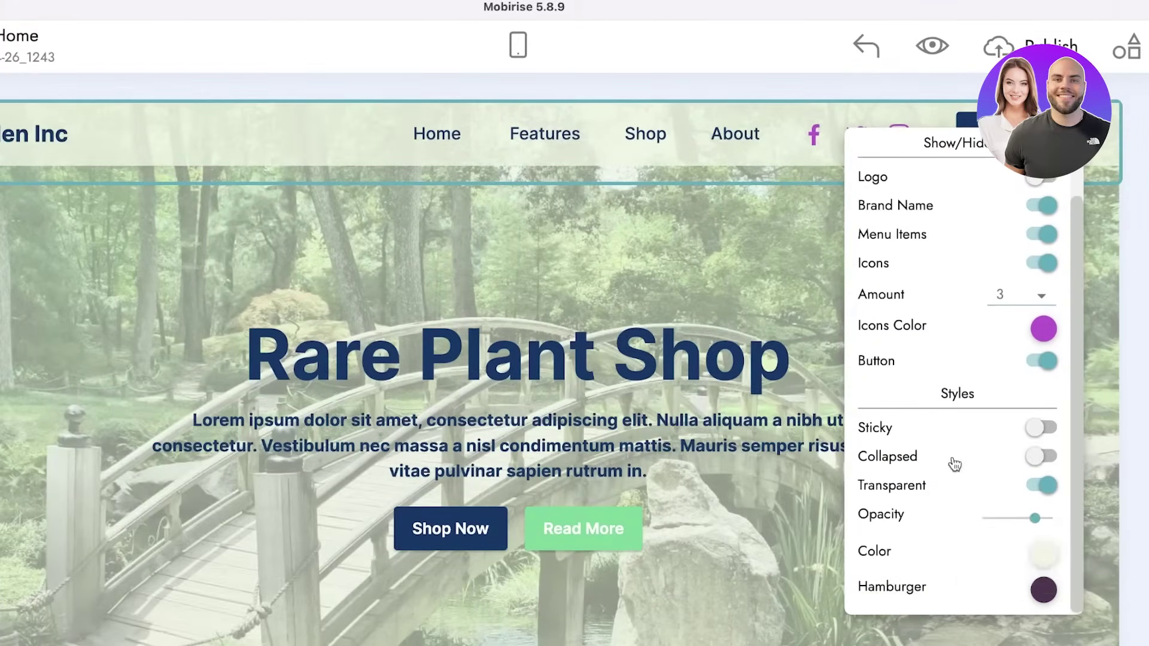
scroll(970, 389, "up", 2)
left_click(747, 308)
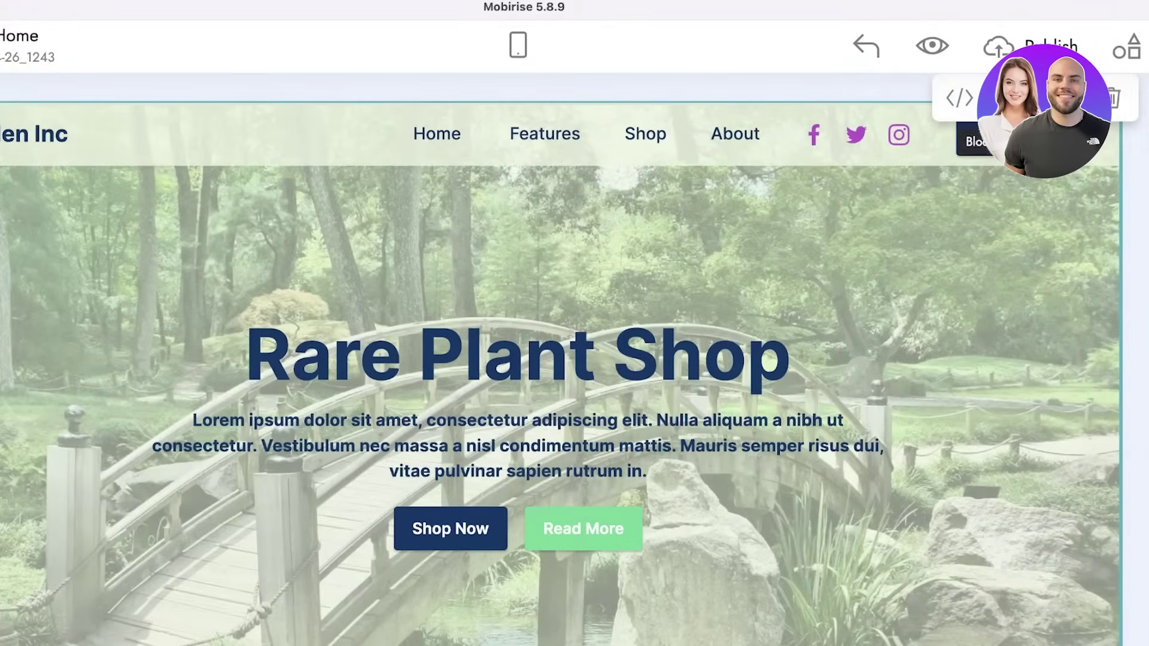
left_click(1061, 97)
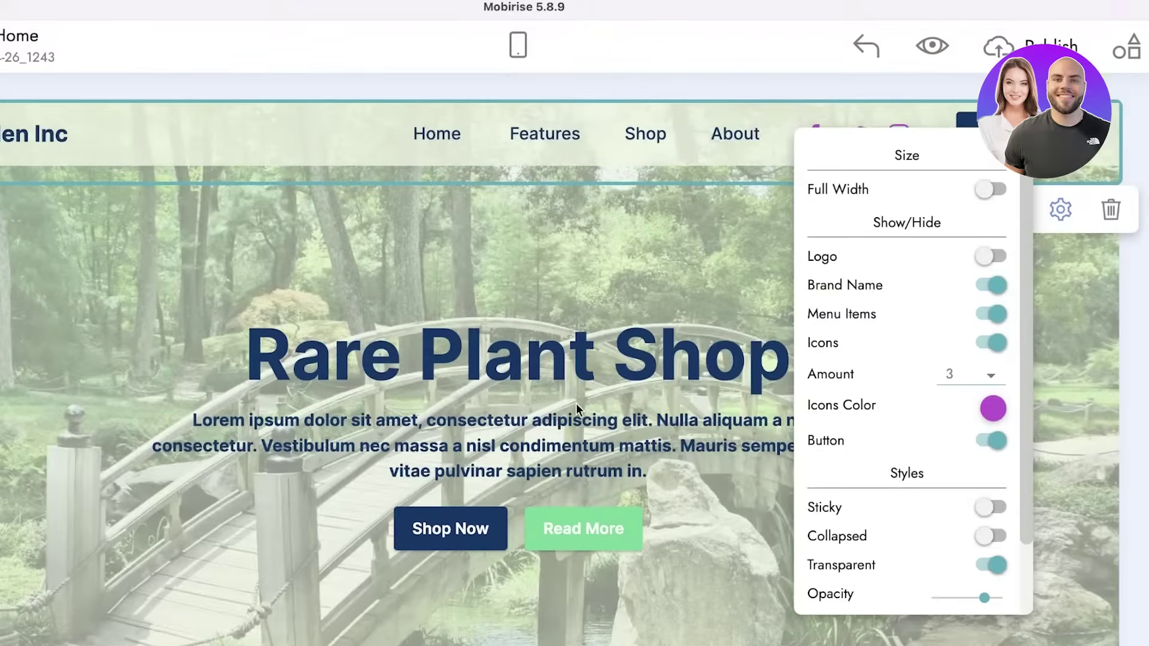
left_click(568, 374)
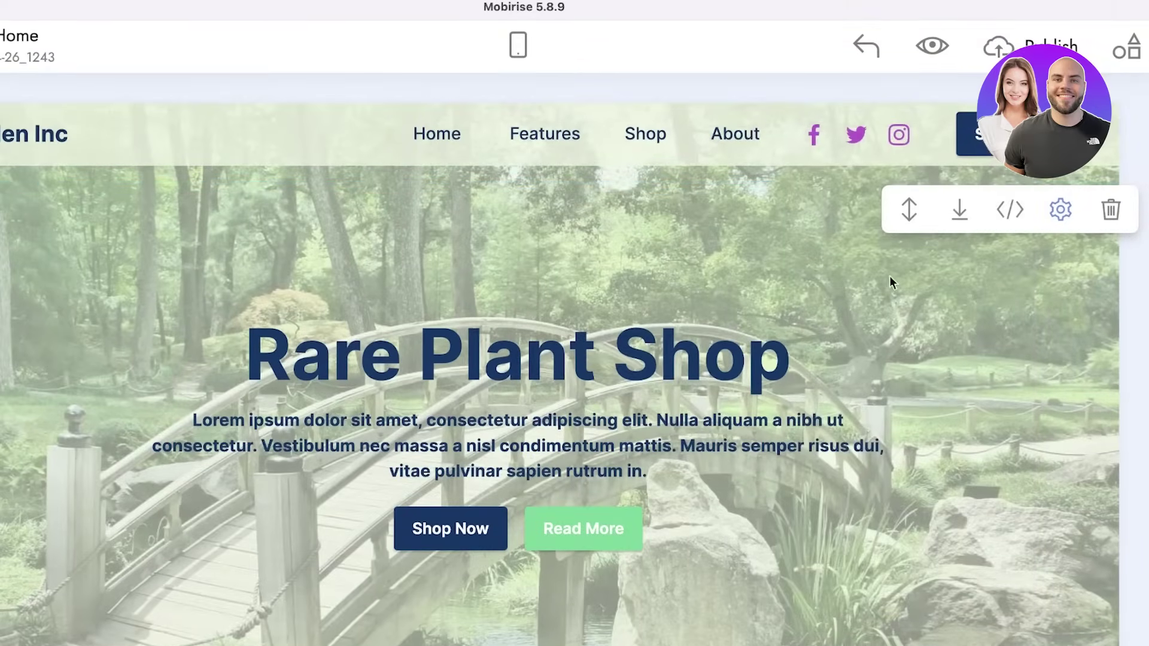
Replace the hero heading with 'Durden Inc' and the luxury-chic tagline
scroll(826, 287, "down", 5)
scroll(802, 326, "down", 6)
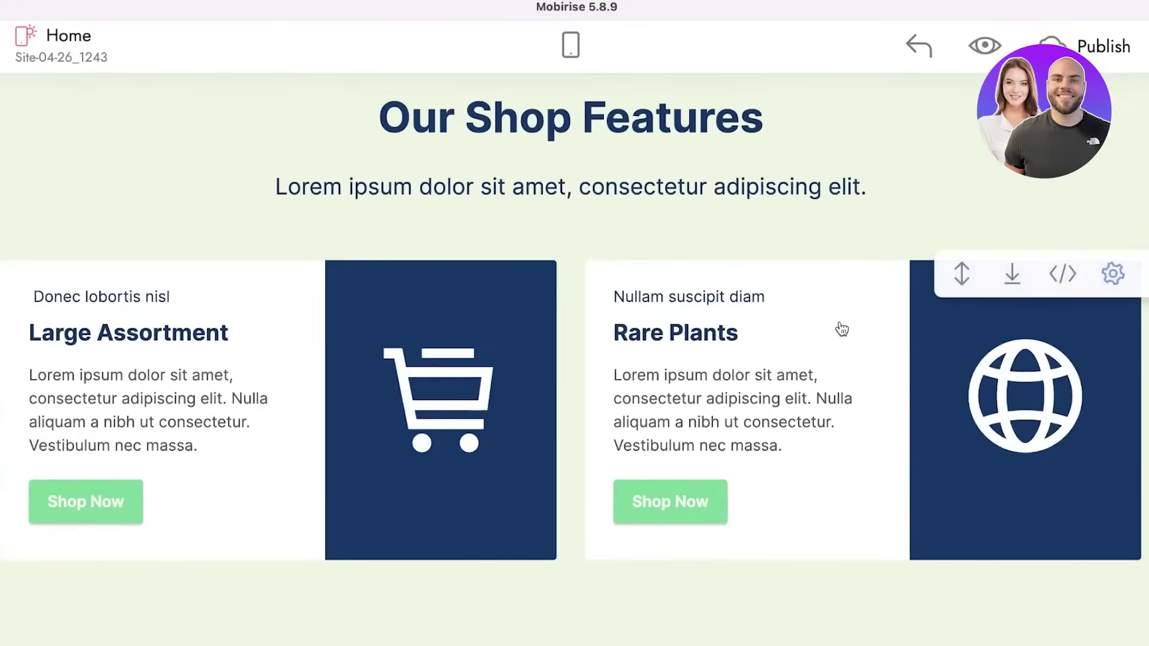
scroll(842, 329, "up", 8)
scroll(778, 333, "up", 3)
triple_click(695, 334)
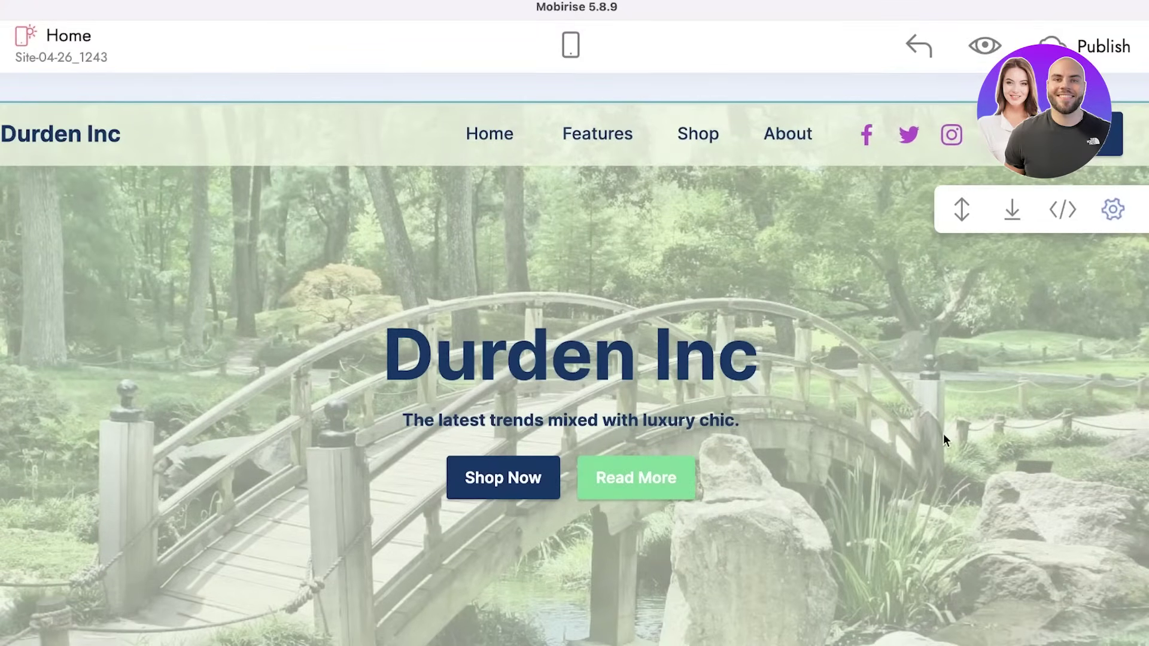
scroll(796, 296, "down", 6)
scroll(958, 335, "up", 6)
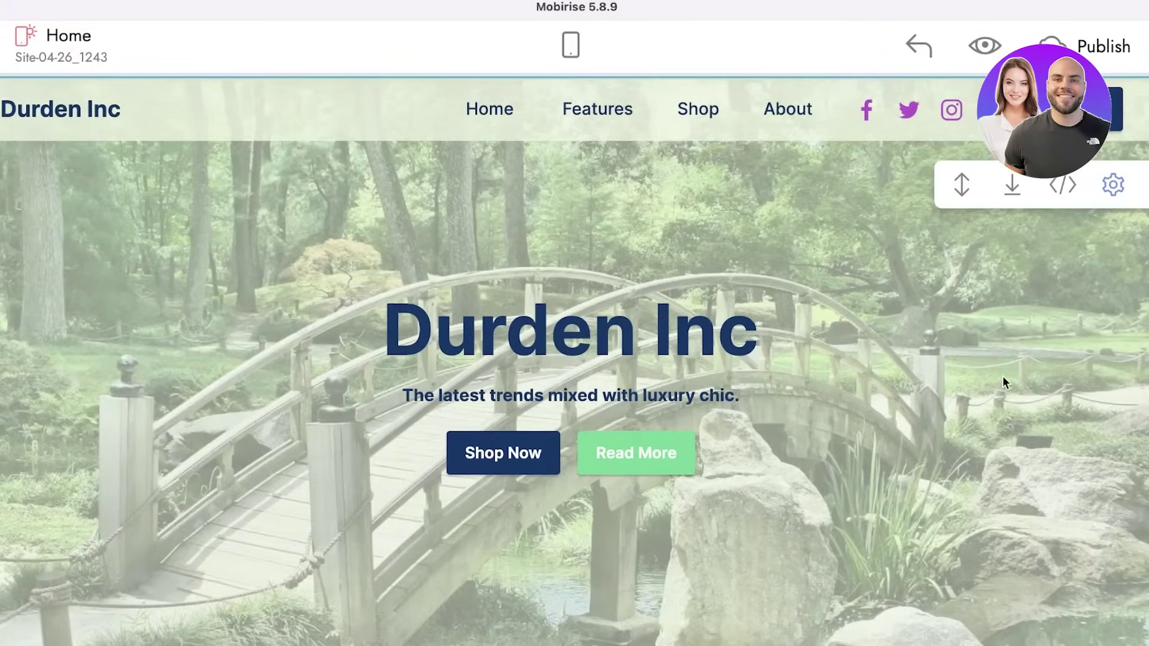
Try Color and Video hero backgrounds, revert to Image, and open its image picker
left_click(1122, 183)
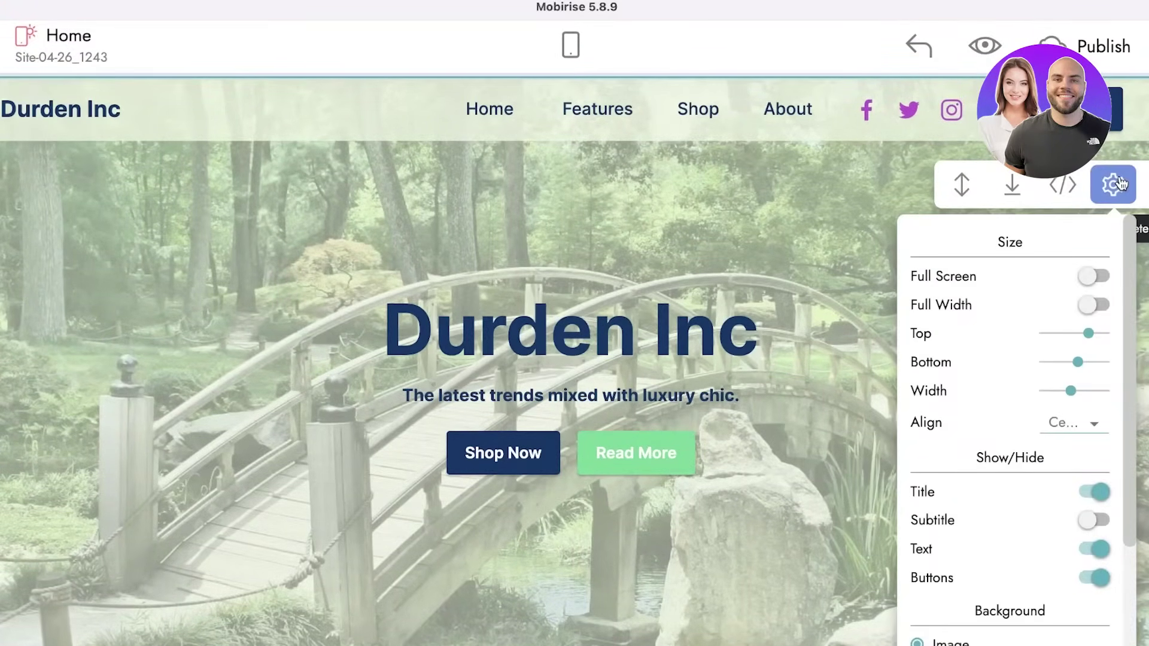
scroll(1018, 527, "down", 1)
scroll(979, 483, "down", 4)
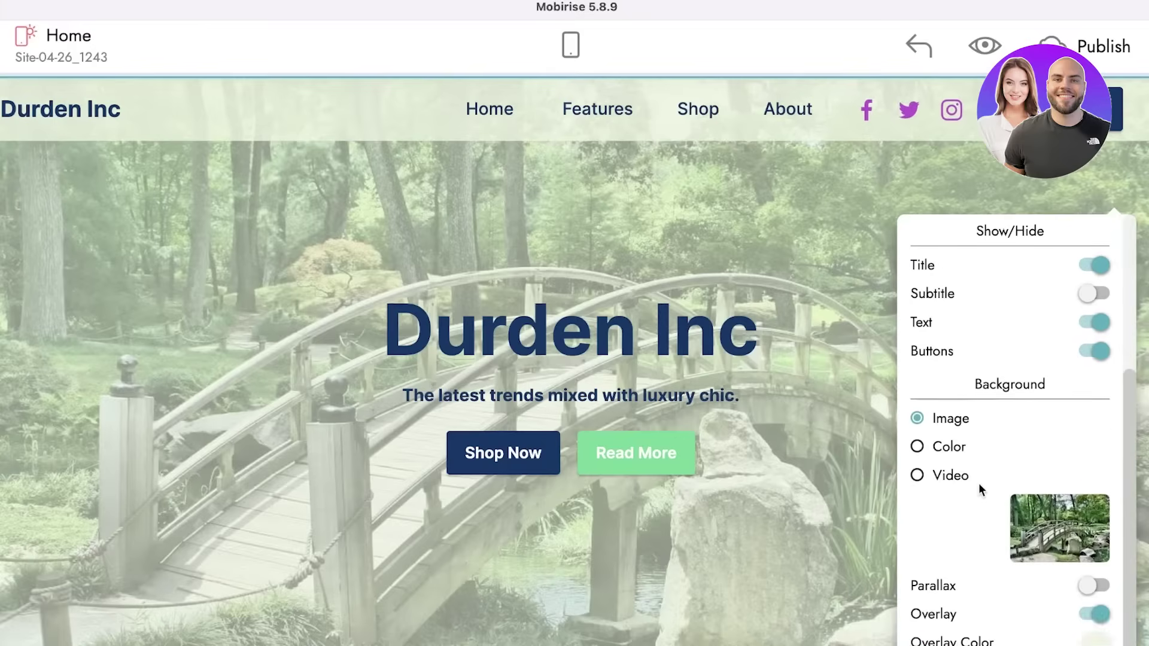
scroll(958, 483, "up", 1)
scroll(951, 478, "down", 1)
left_click(946, 447)
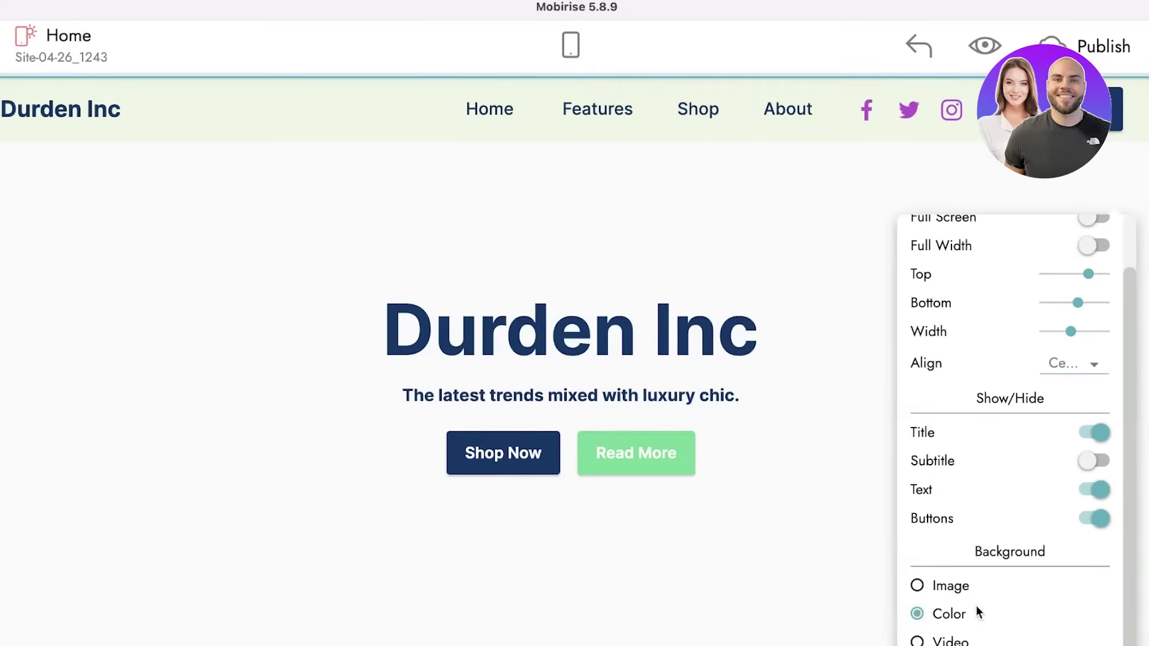
left_click(952, 640)
scroll(951, 634, "down", 2)
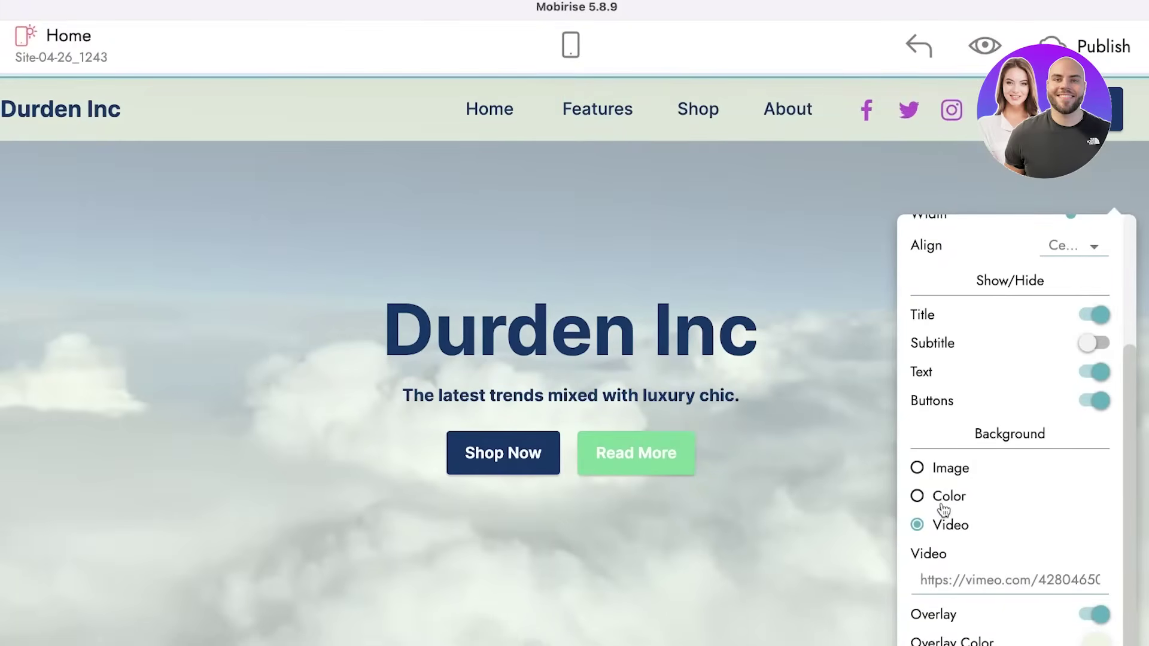
left_click(944, 500)
left_click(951, 586)
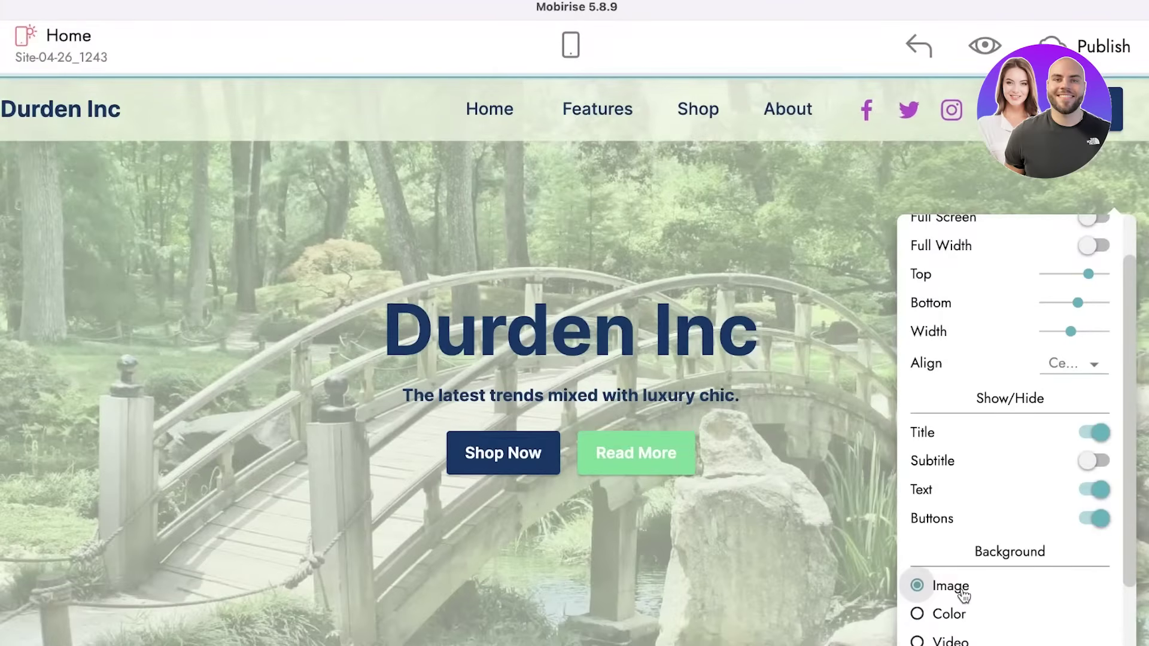
scroll(967, 595, "down", 3)
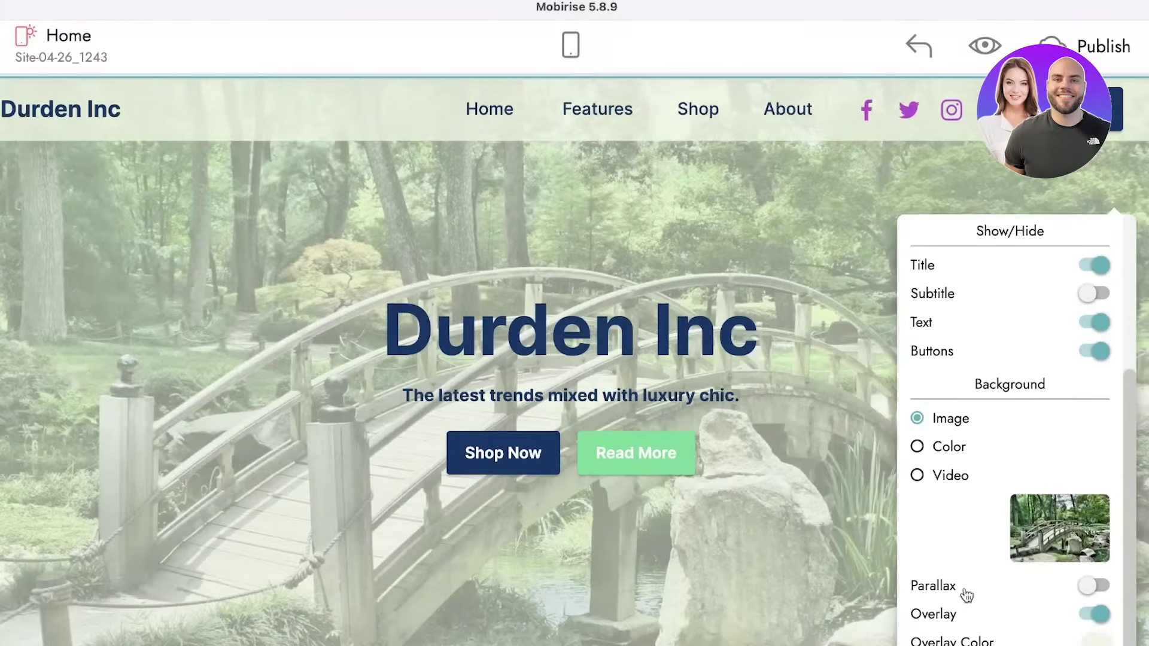
left_click(1100, 539)
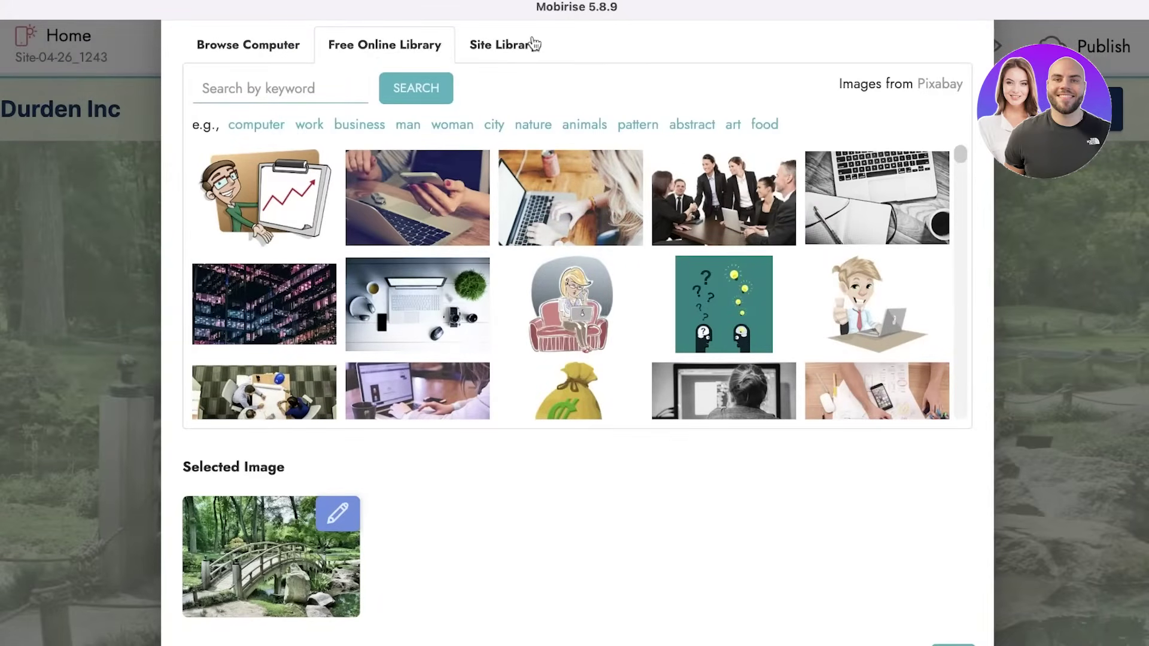
Browse the computer's Downloads folder for a background image, then cancel
left_click(281, 51)
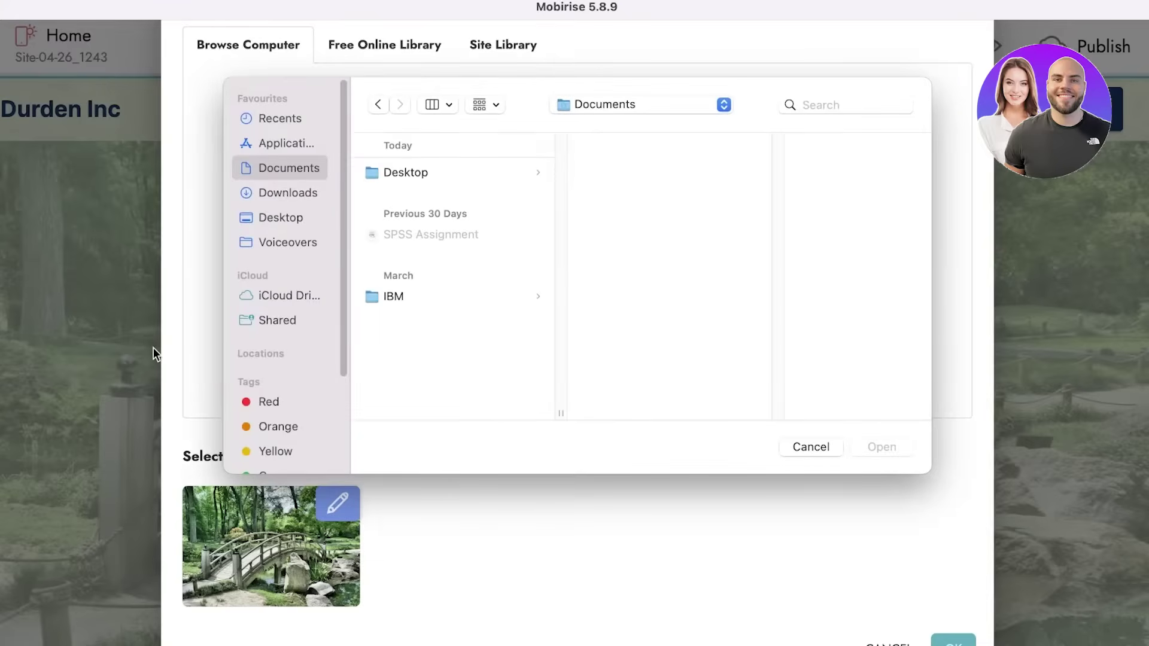
left_click(292, 199)
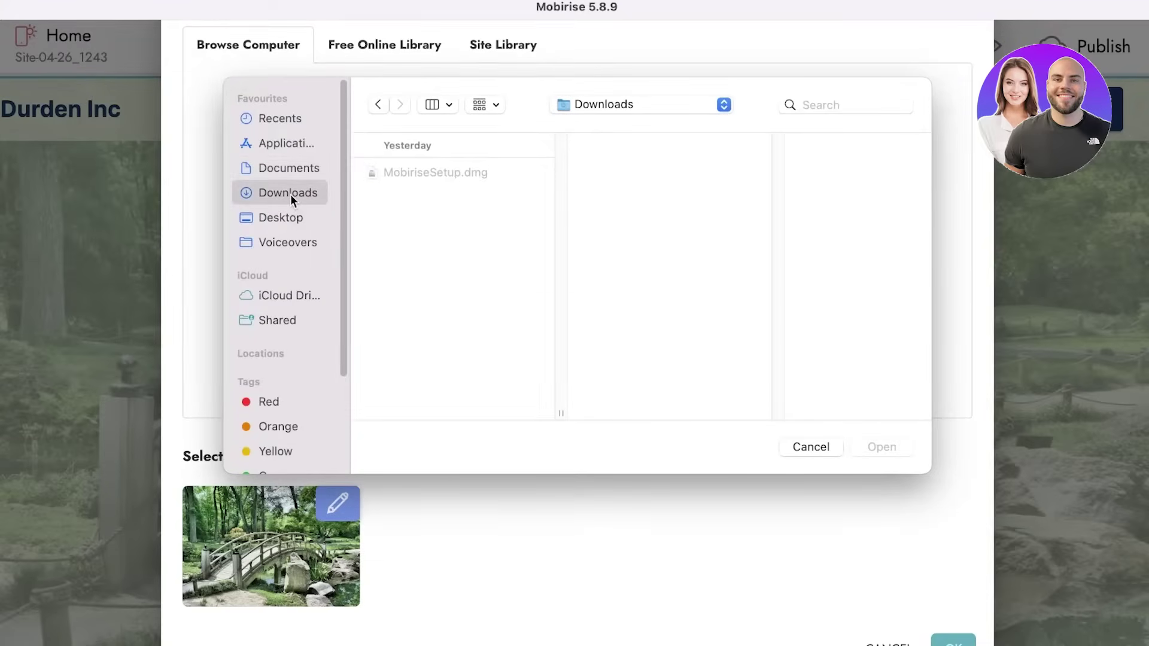
left_click(813, 447)
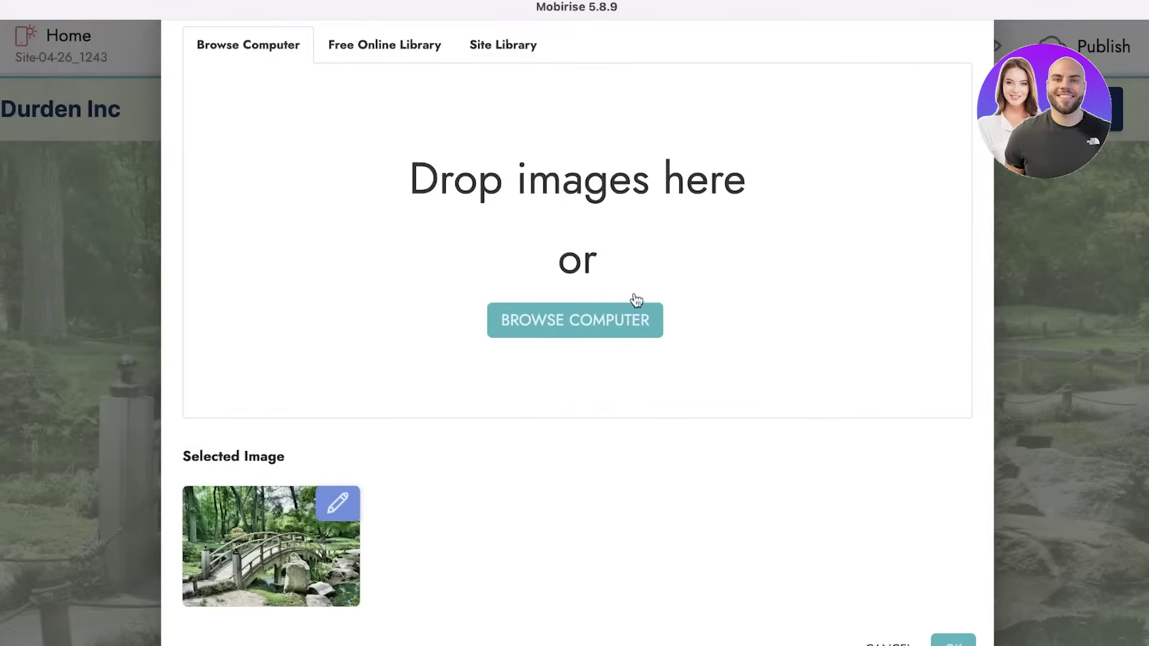
Search the free library for 'luxury fashion' and choose the grey grunge texture
left_click(424, 41)
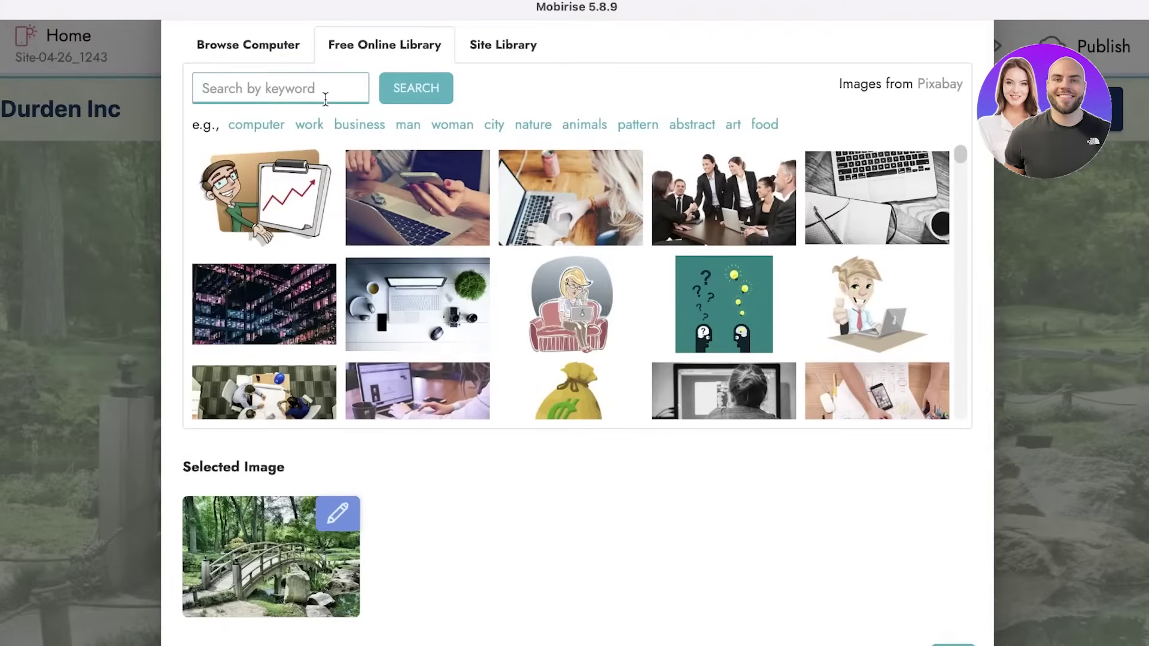
type("luxury")
key("Return")
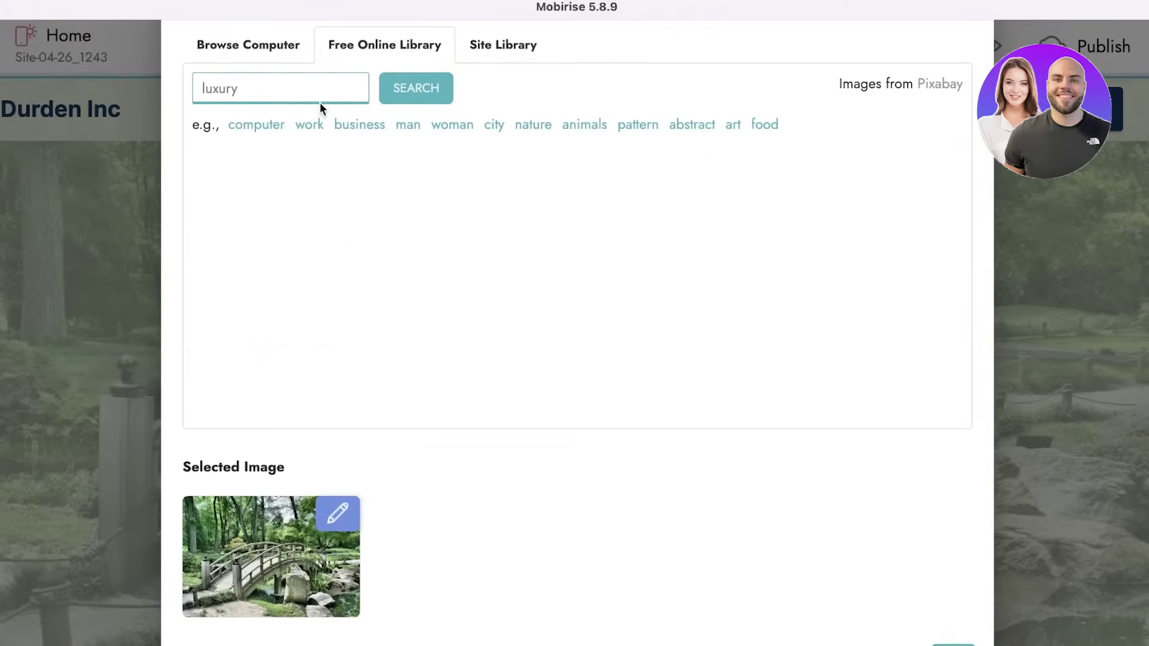
type("fashion")
key("Return")
left_click(570, 295)
mouse_move(418, 296)
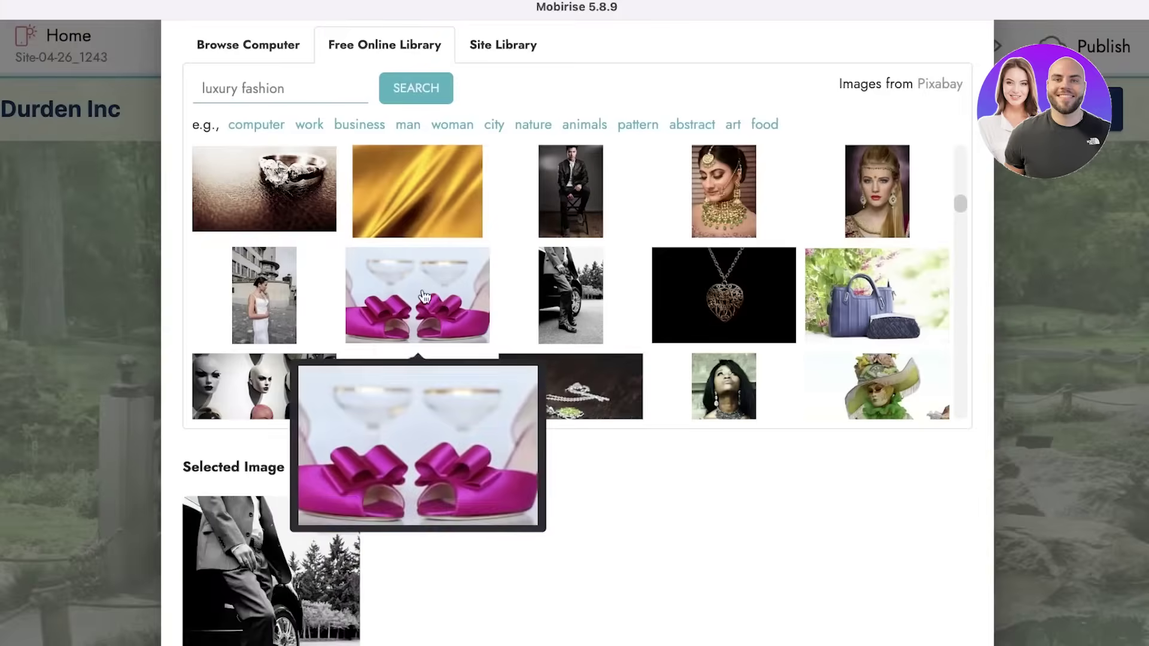
scroll(413, 300, "down", 5)
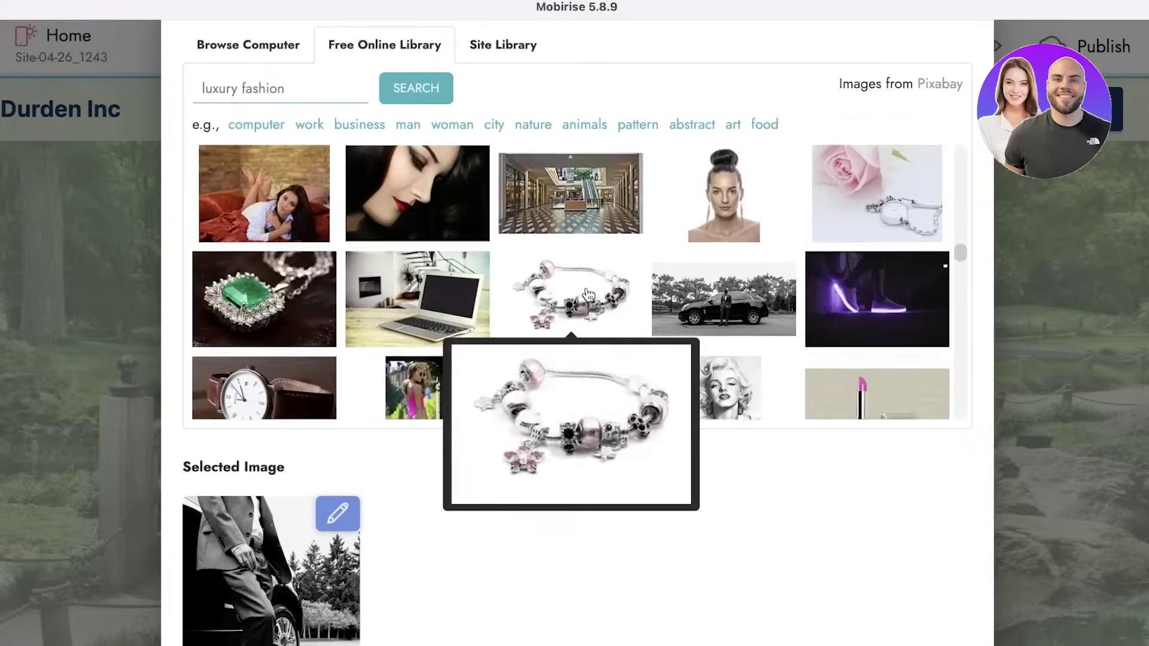
scroll(571, 287, "down", 5)
scroll(590, 265, "up", 10)
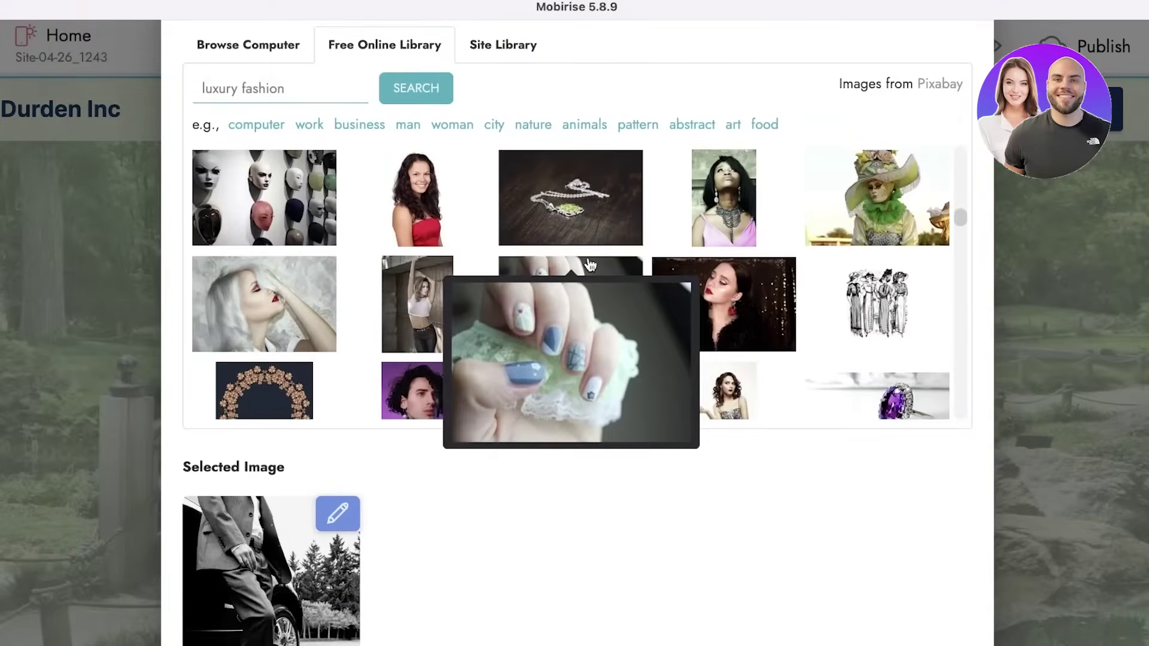
left_click(628, 237)
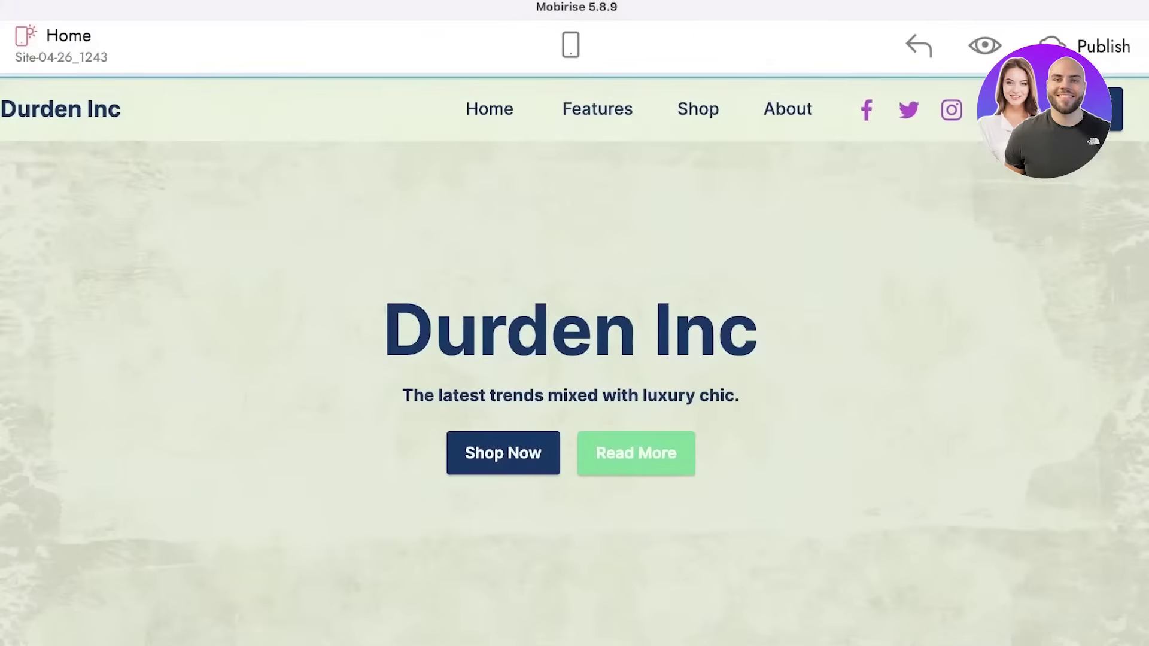
Delete the Read More button from the Durden Inc hero
scroll(834, 576, "down", 5)
scroll(832, 571, "up", 8)
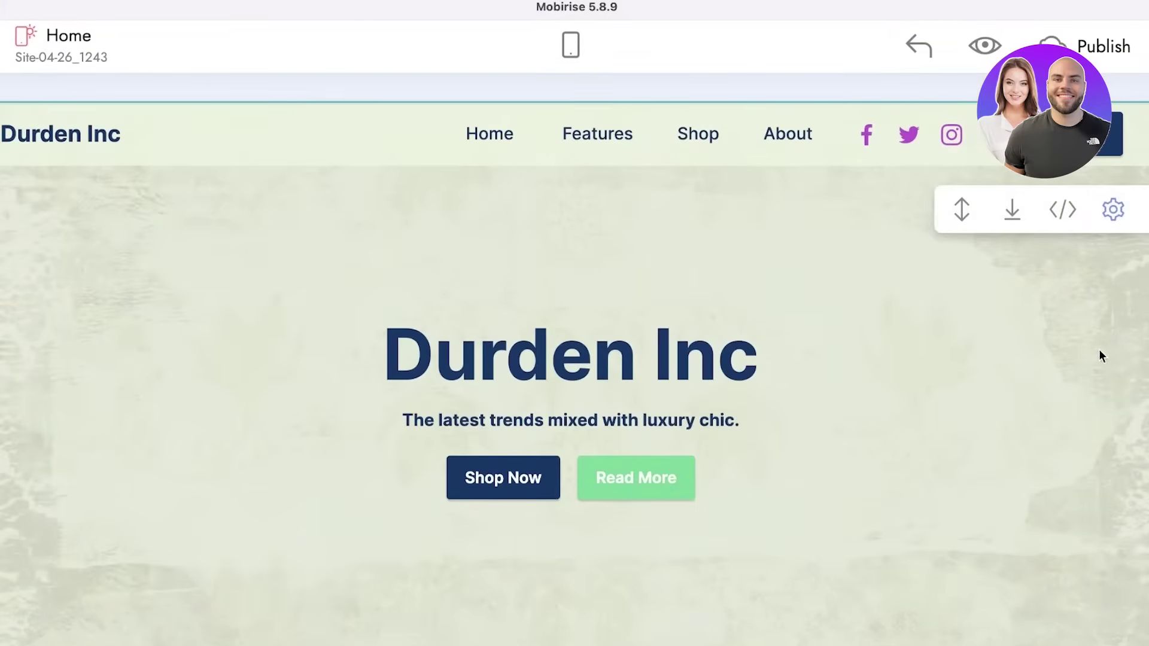
scroll(838, 407, "down", 3)
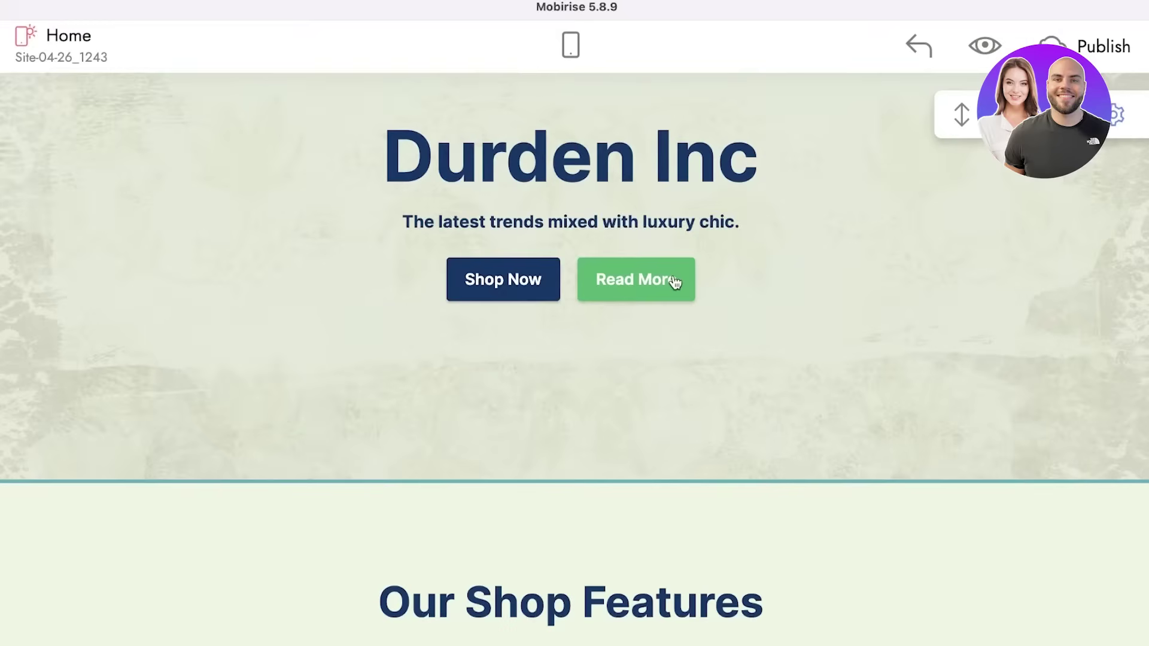
left_click(675, 281)
left_click(758, 233)
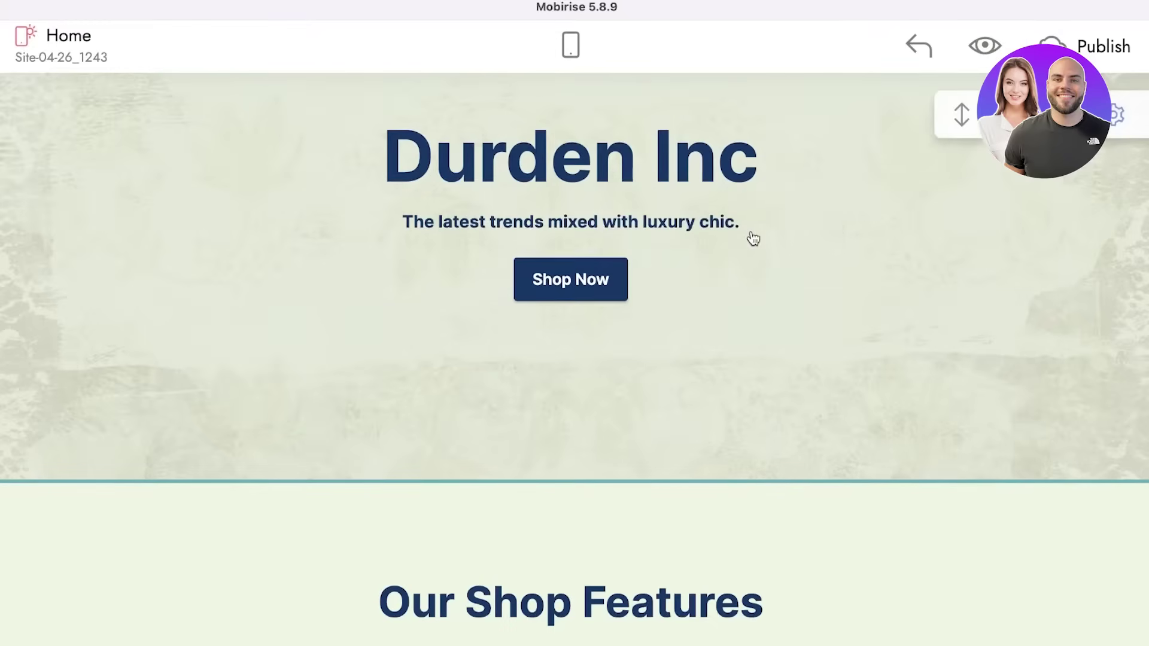
Open the Shop Now button's page-link settings and close them without linking
scroll(693, 390, "up", 3)
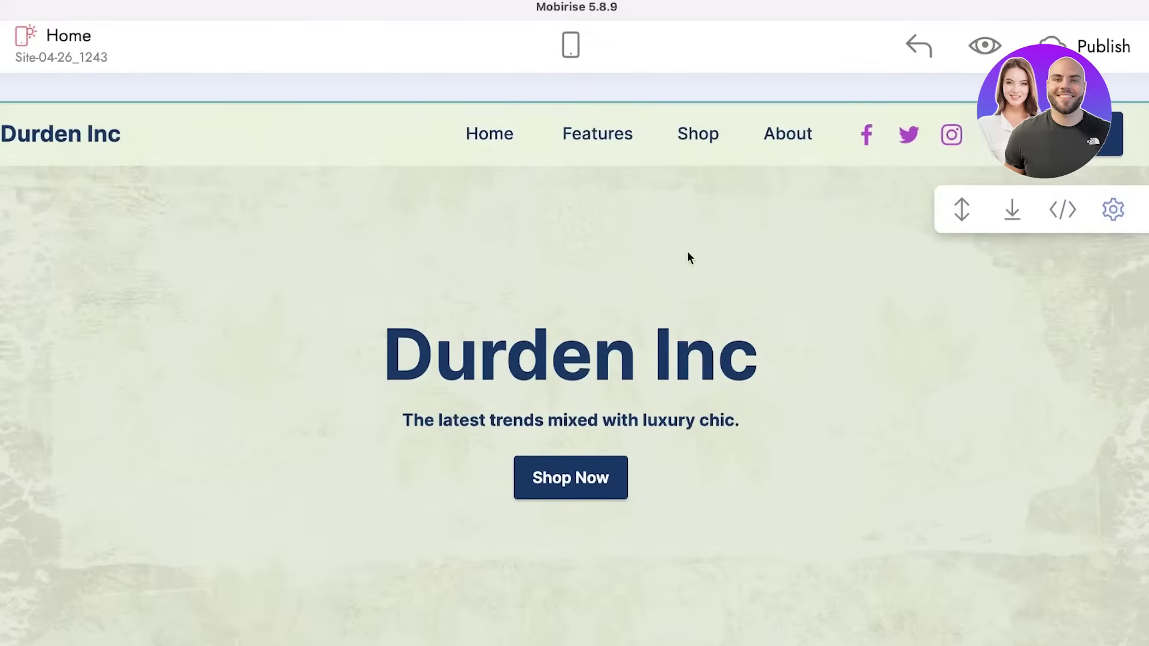
left_click(587, 479)
left_click(427, 432)
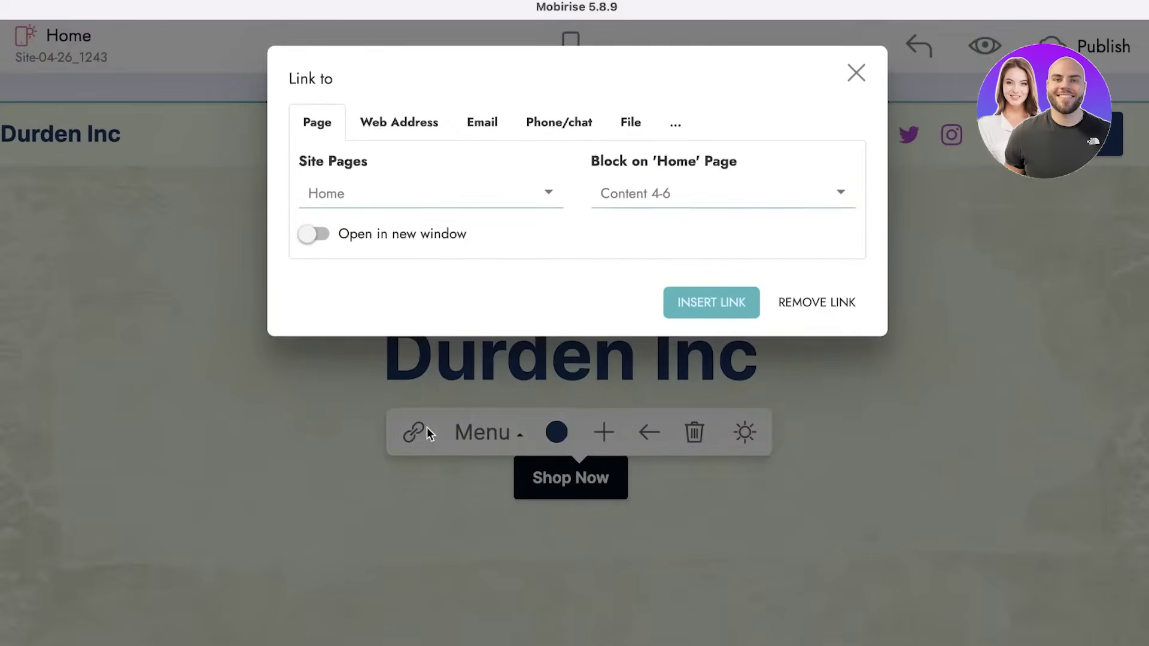
left_click(507, 195)
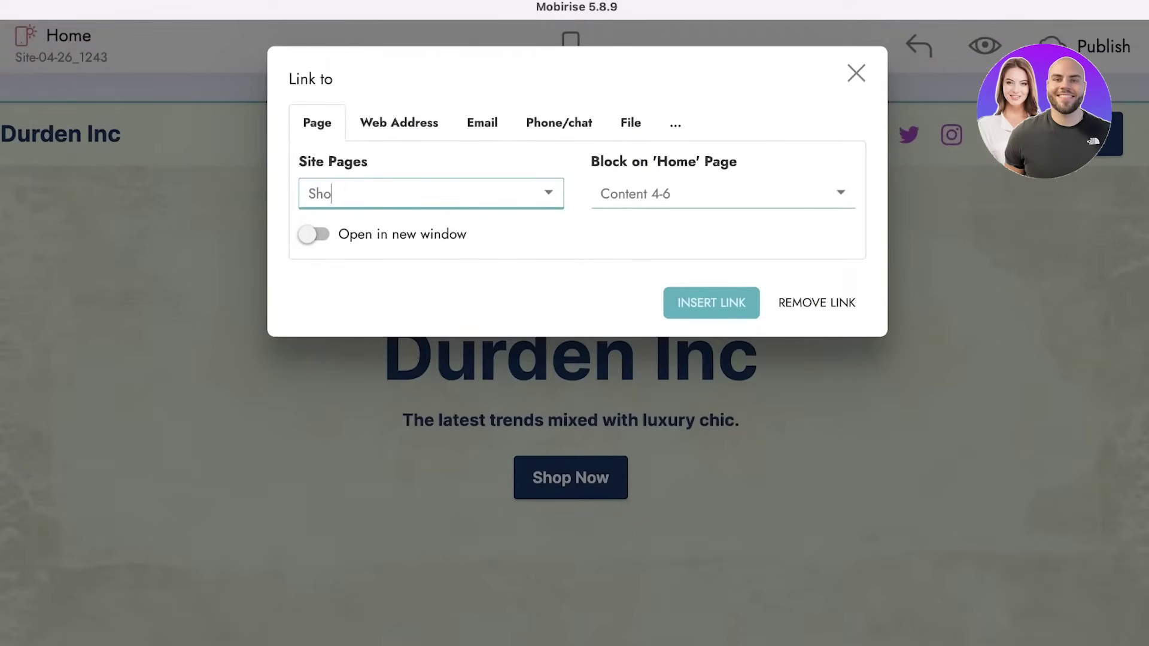
left_click(830, 307)
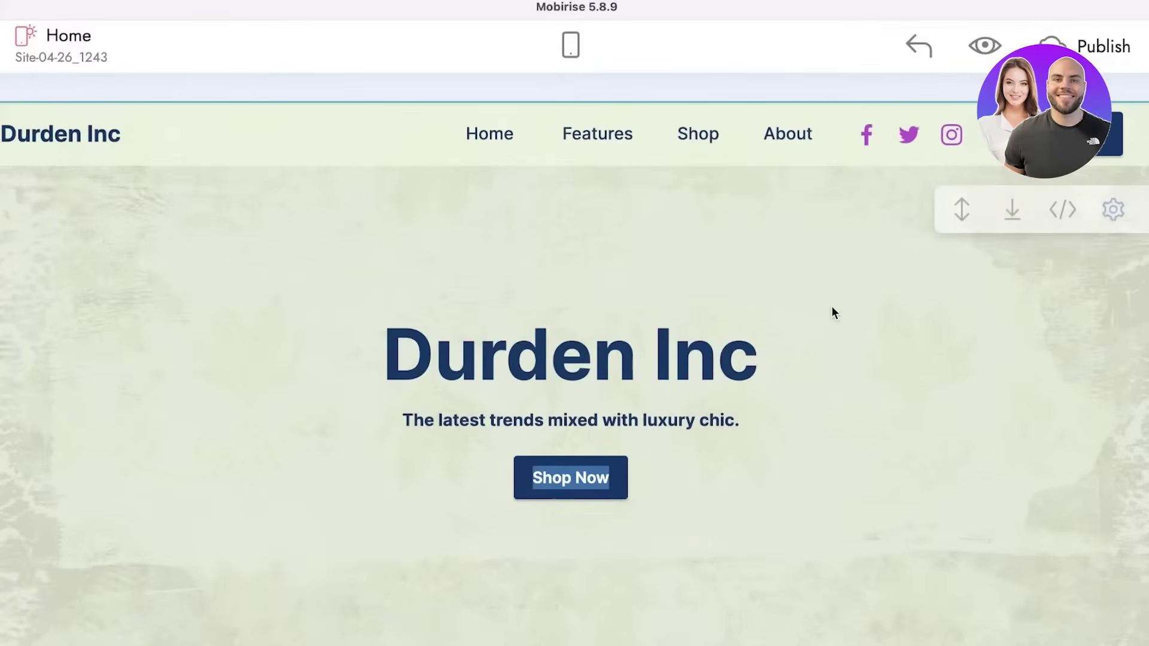
left_click(818, 328)
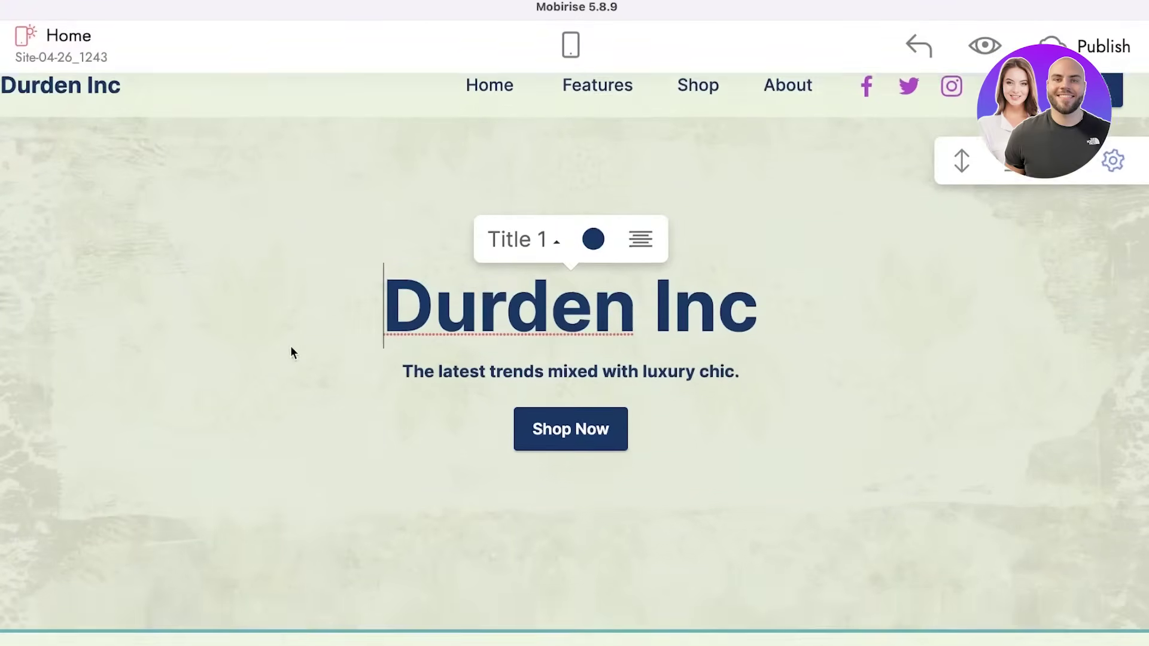
scroll(291, 346, "down", 5)
scroll(290, 346, "up", 5)
left_click(25, 36)
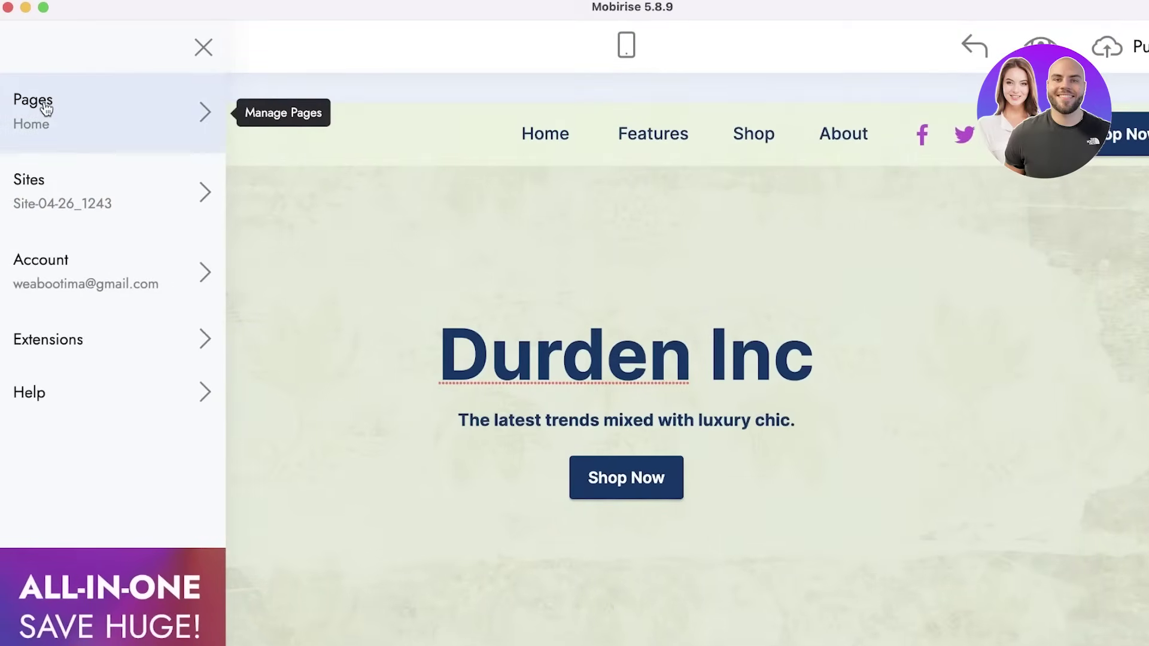
Create a blank page named Shop from the Pages list and open it for editing
left_click(45, 108)
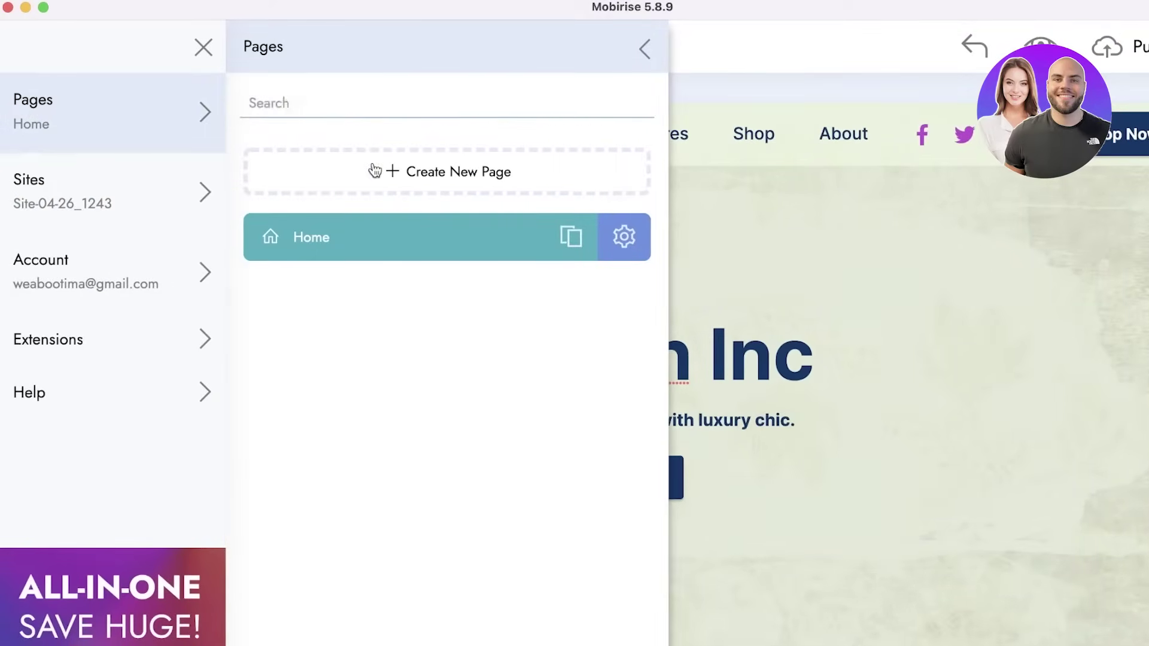
left_click(375, 172)
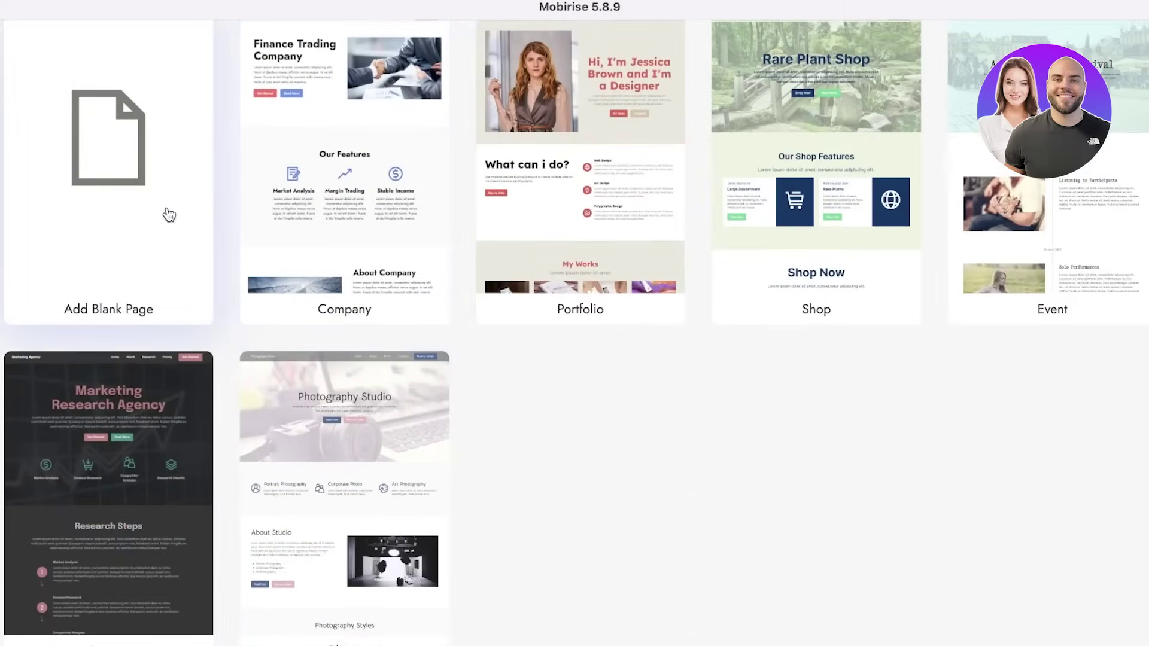
left_click(167, 213)
type("Shop")
key("Return")
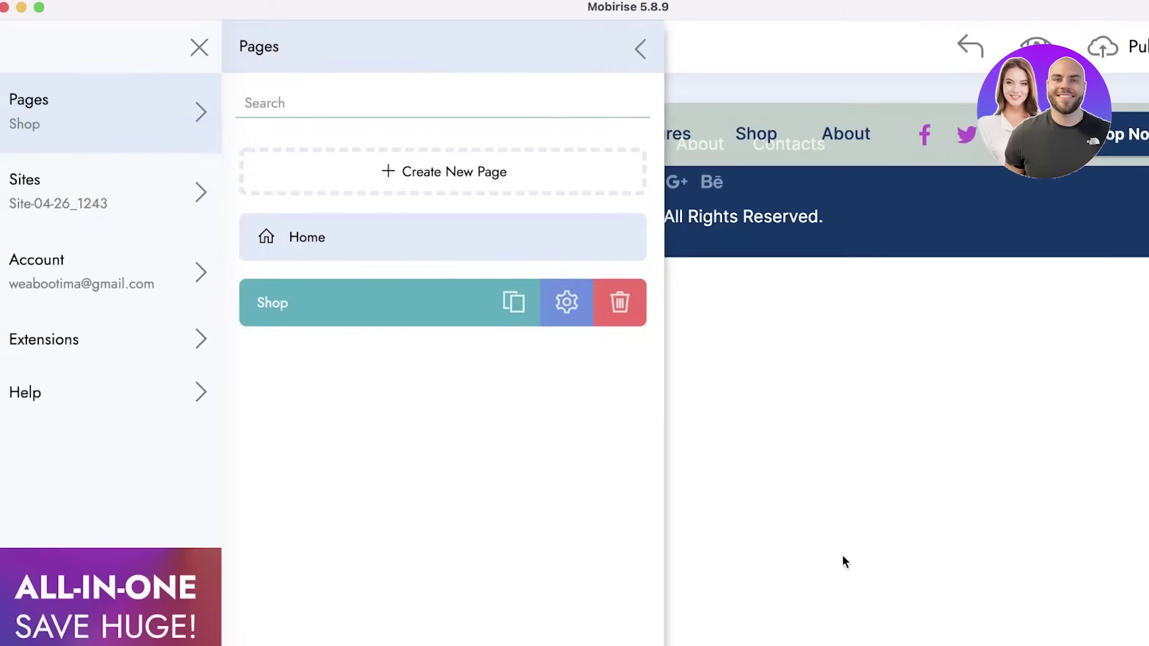
left_click(853, 288)
mouse_move(900, 226)
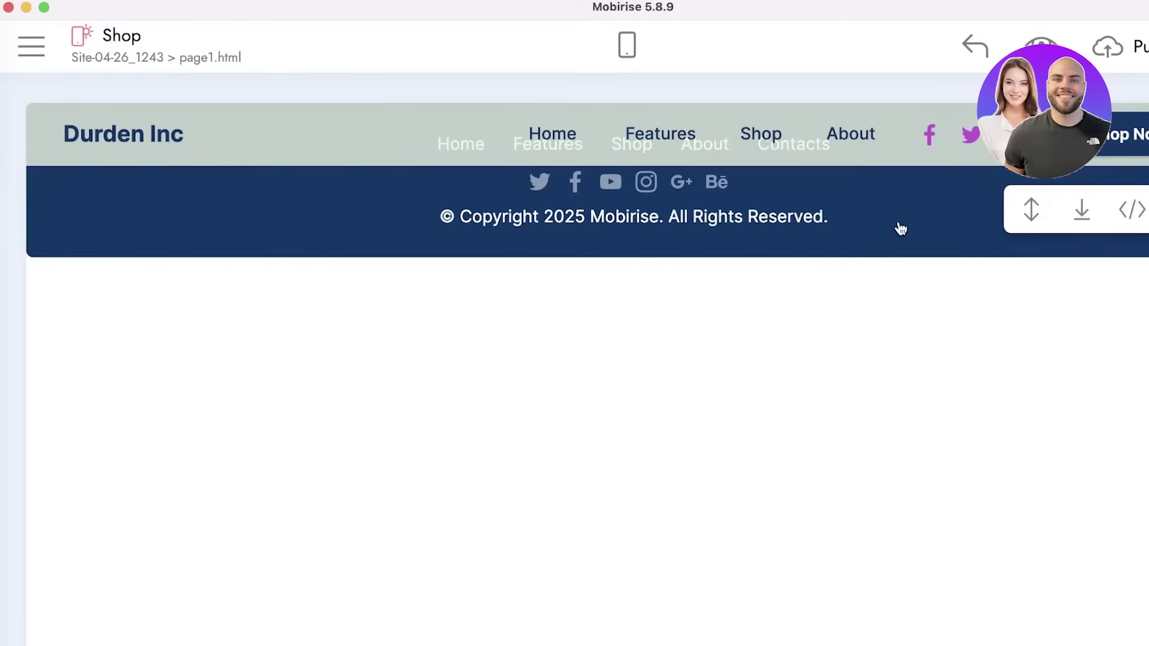
Link the Home page's Shop Now button to the Shop page
left_click(31, 46)
left_click(143, 107)
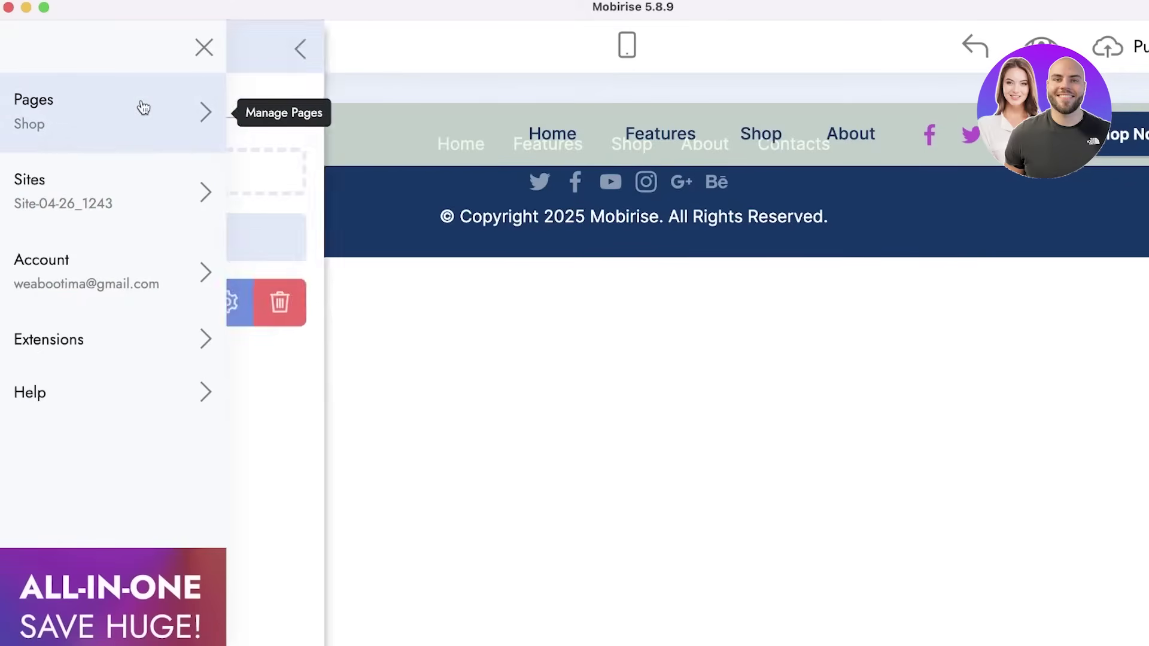
left_click(353, 257)
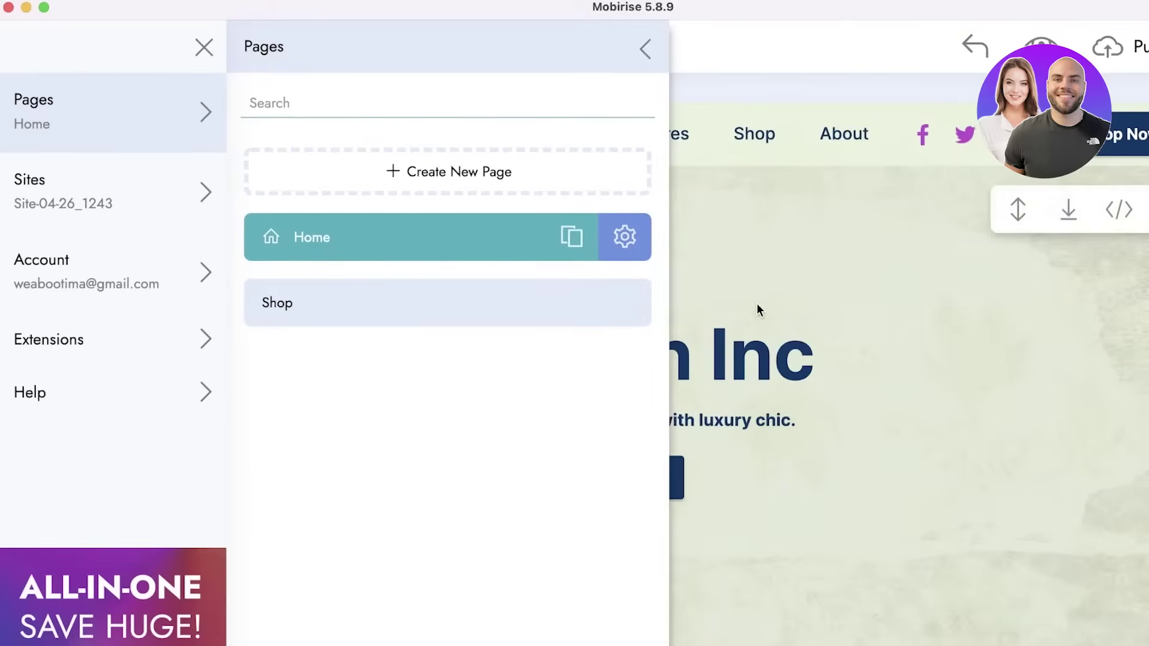
left_click(757, 304)
left_click(604, 482)
left_click(470, 432)
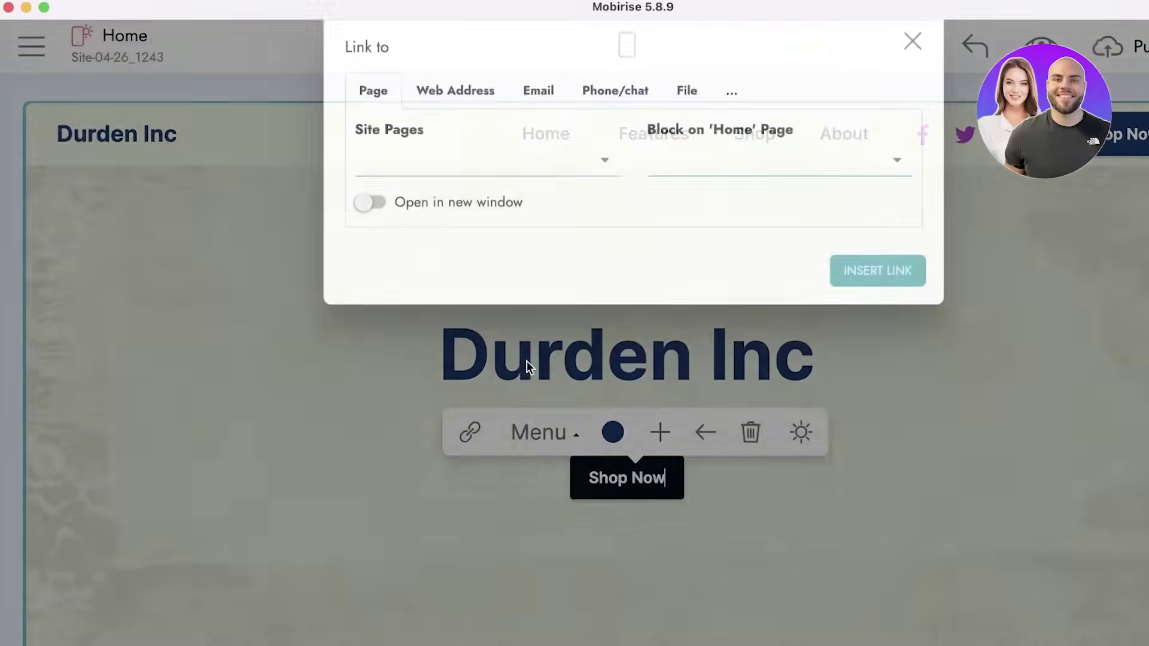
left_click(461, 183)
left_click(559, 261)
left_click(877, 304)
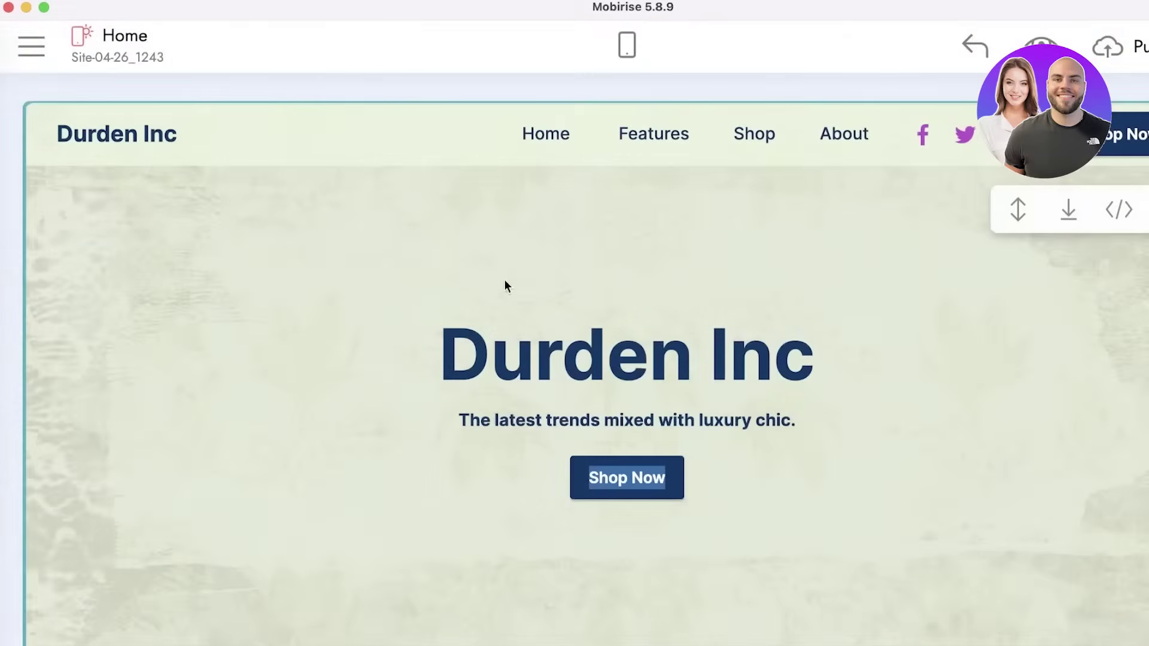
Switch back to editing the Shop page and open the Extensions store
left_click(21, 47)
left_click(70, 123)
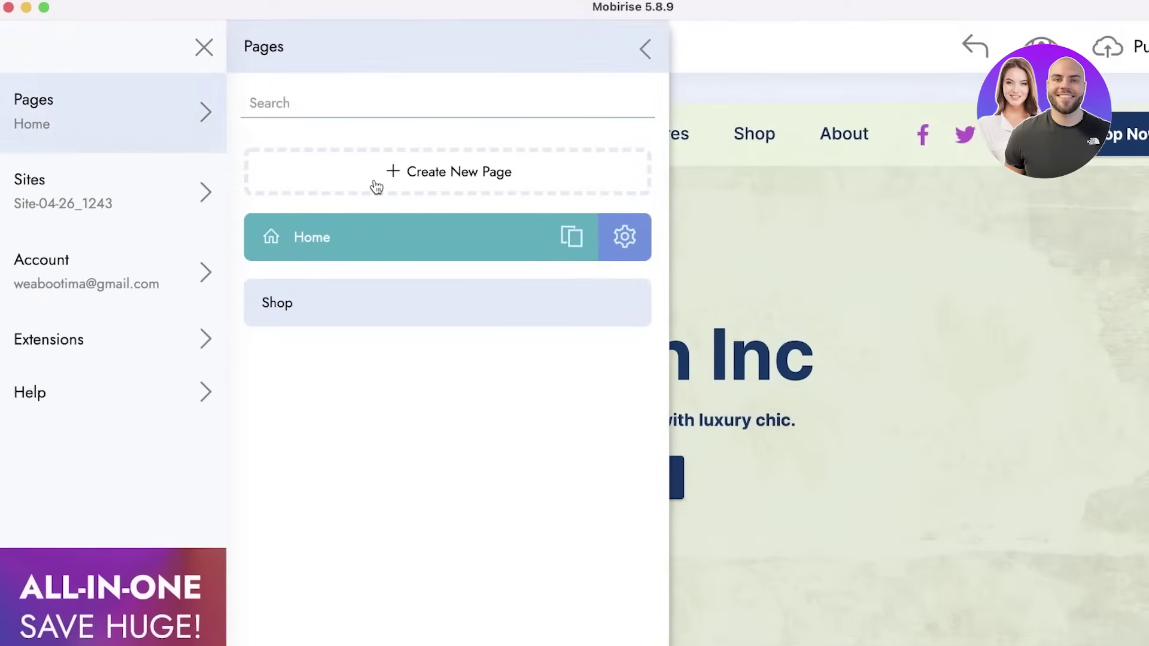
left_click(343, 313)
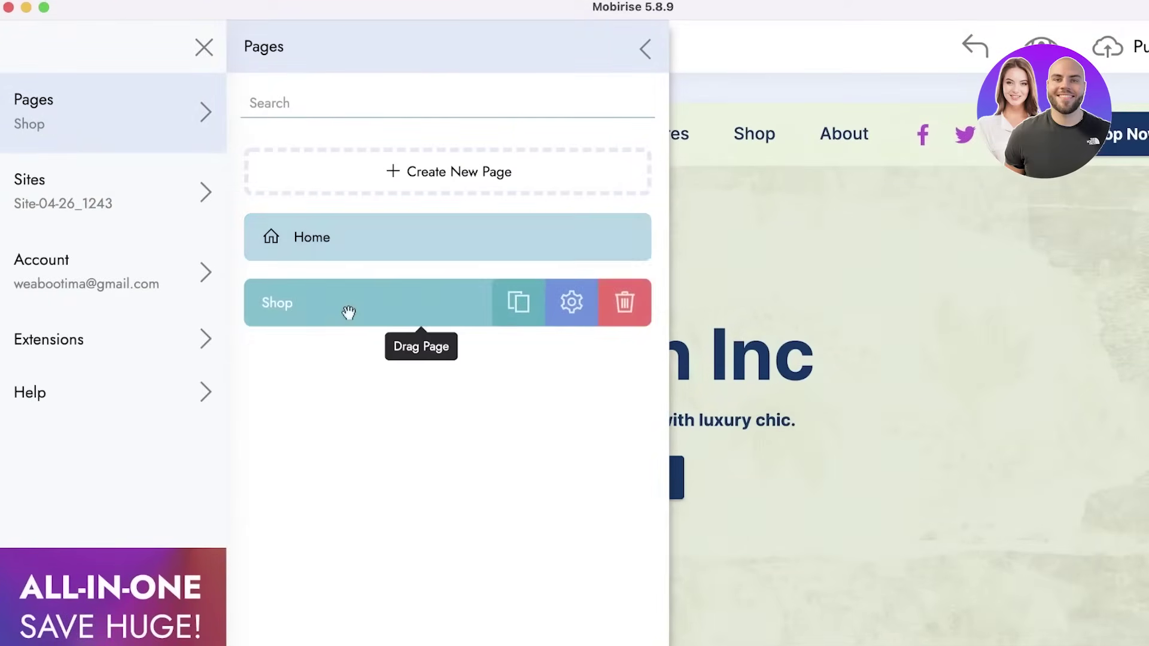
left_click(1107, 283)
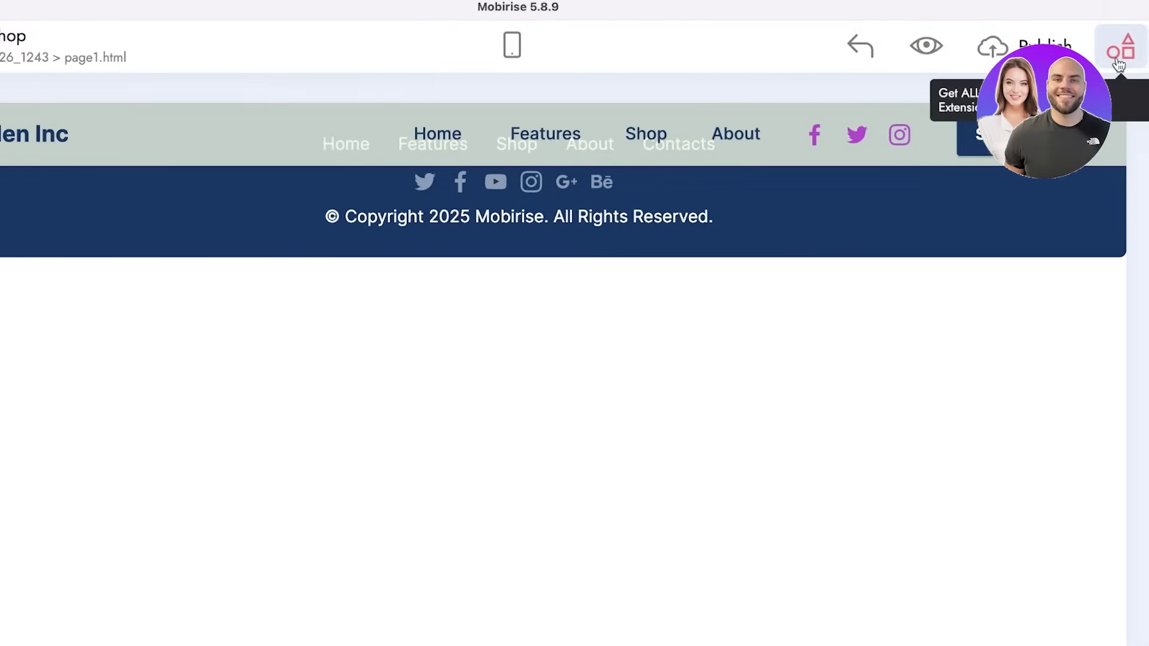
left_click(1118, 60)
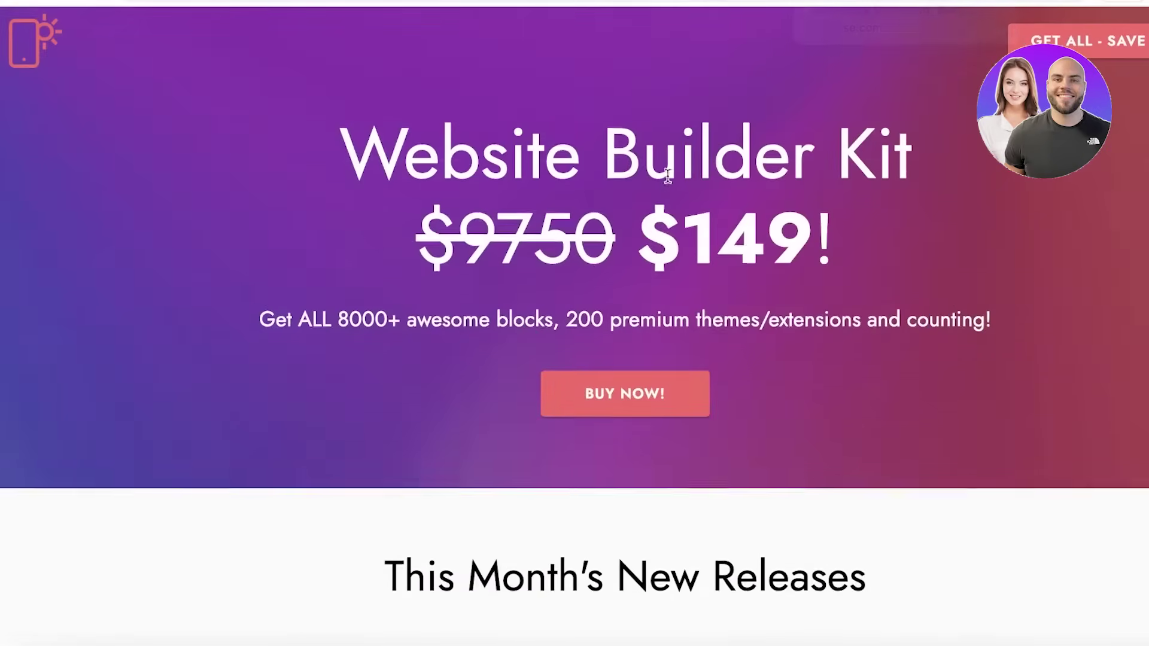
Scroll up and down through the store's paid extensions and themes
scroll(641, 236, "down", 10)
scroll(618, 254, "down", 8)
scroll(595, 254, "up", 3)
scroll(596, 254, "up", 8)
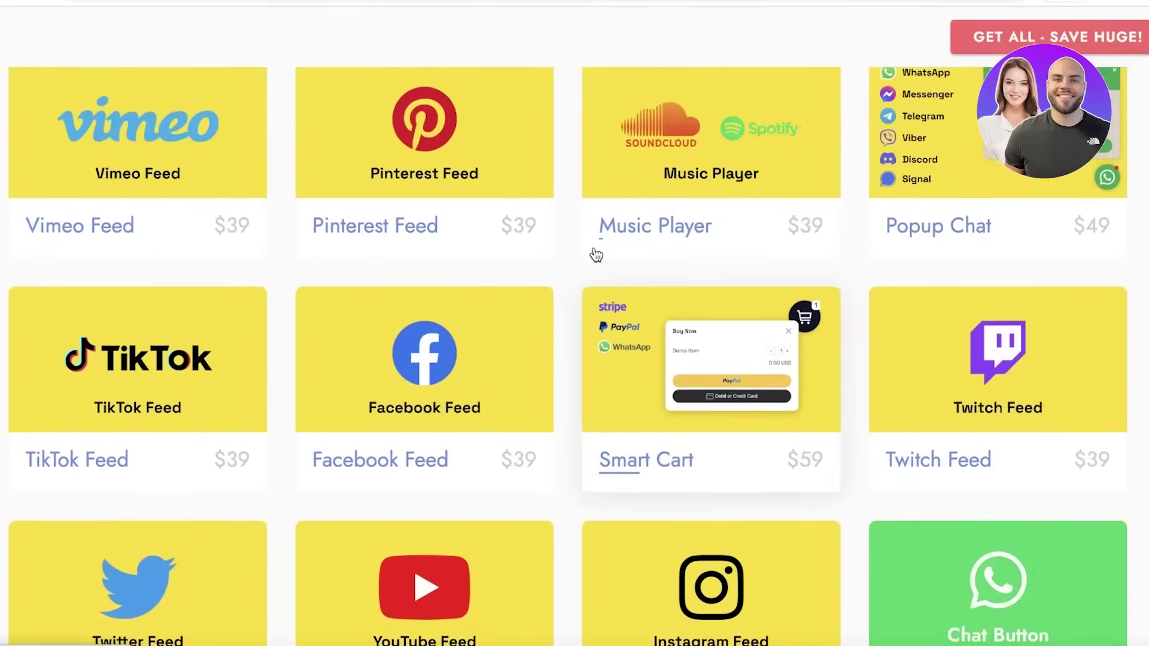
scroll(609, 278, "down", 1)
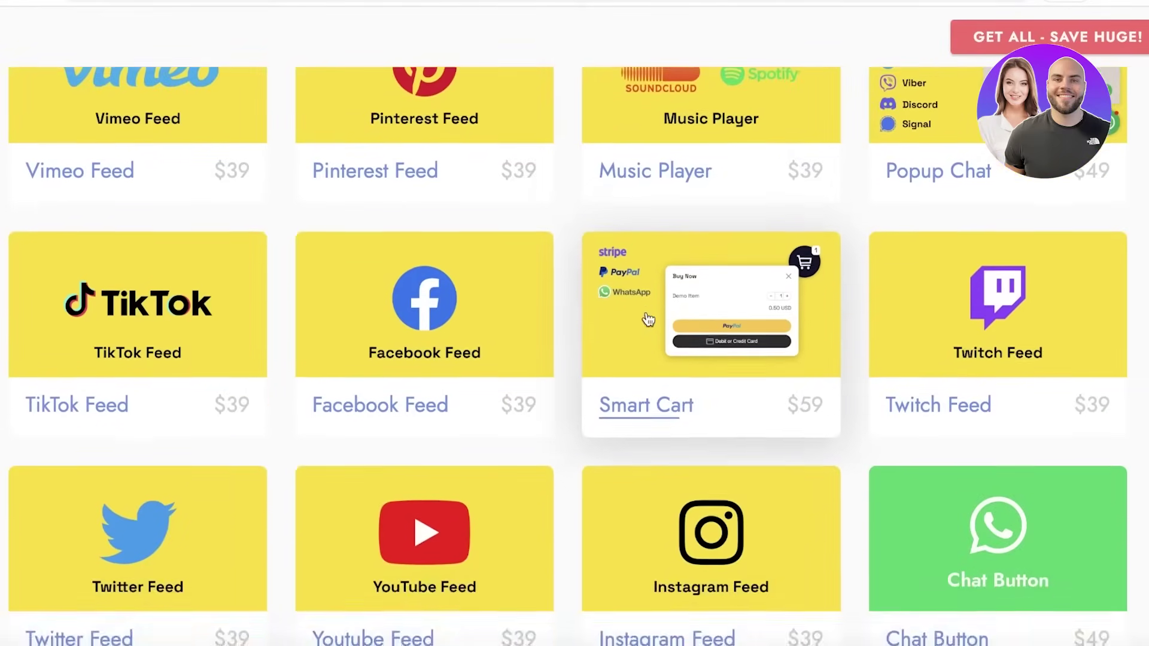
scroll(634, 299, "up", 1)
scroll(647, 312, "down", 8)
scroll(637, 339, "down", 1)
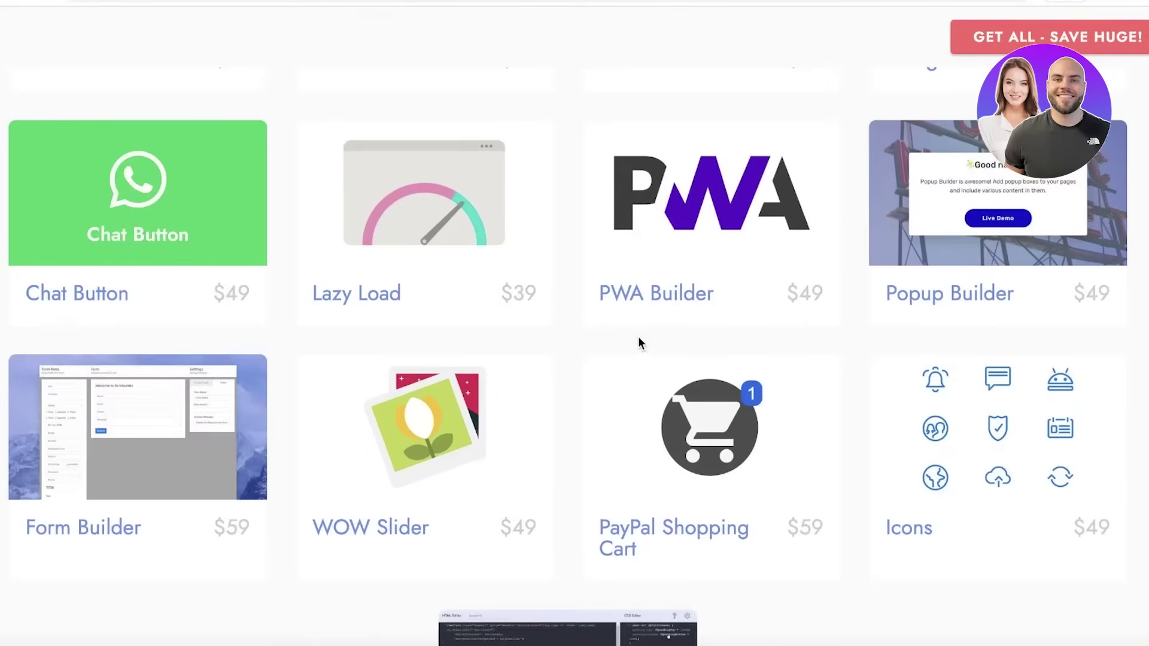
scroll(639, 339, "down", 1)
scroll(638, 337, "down", 3)
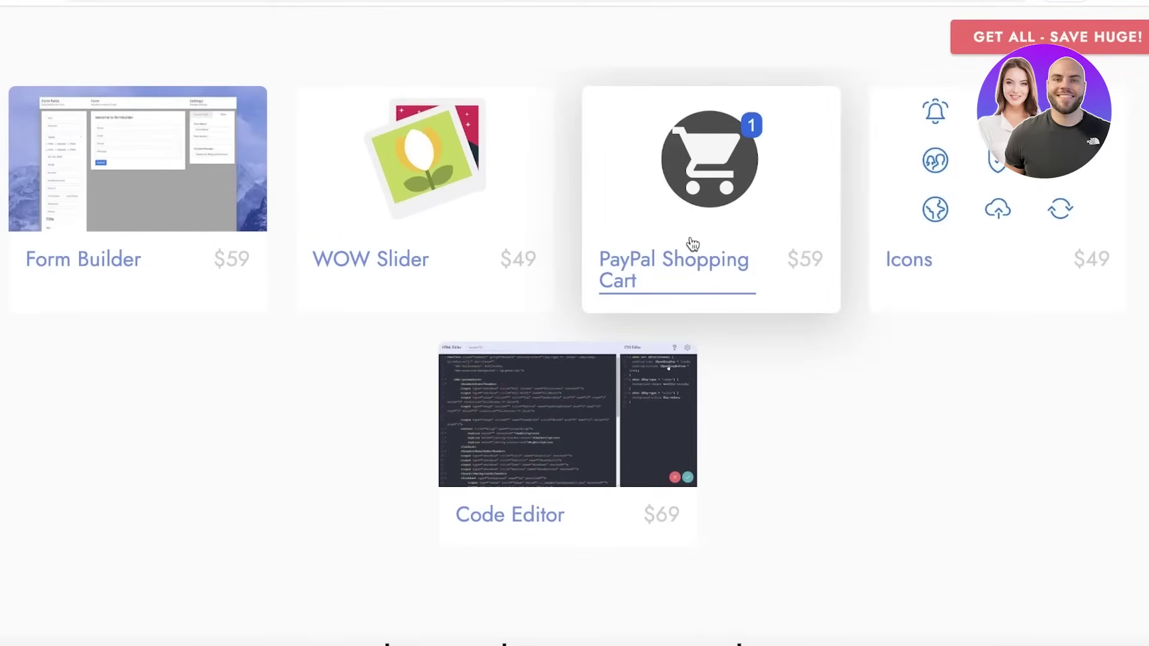
scroll(693, 243, "up", 1)
scroll(510, 418, "up", 10)
scroll(667, 367, "up", 5)
scroll(711, 304, "up", 10)
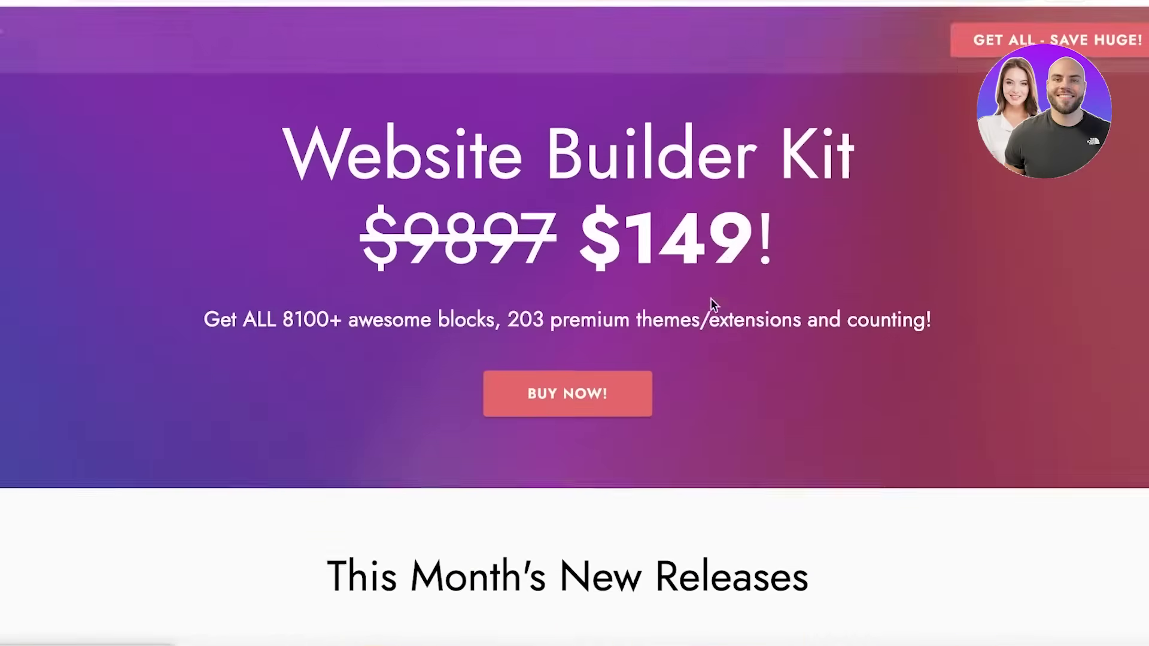
scroll(711, 303, "down", 10)
scroll(701, 307, "down", 8)
scroll(700, 308, "down", 8)
scroll(704, 323, "down", 6)
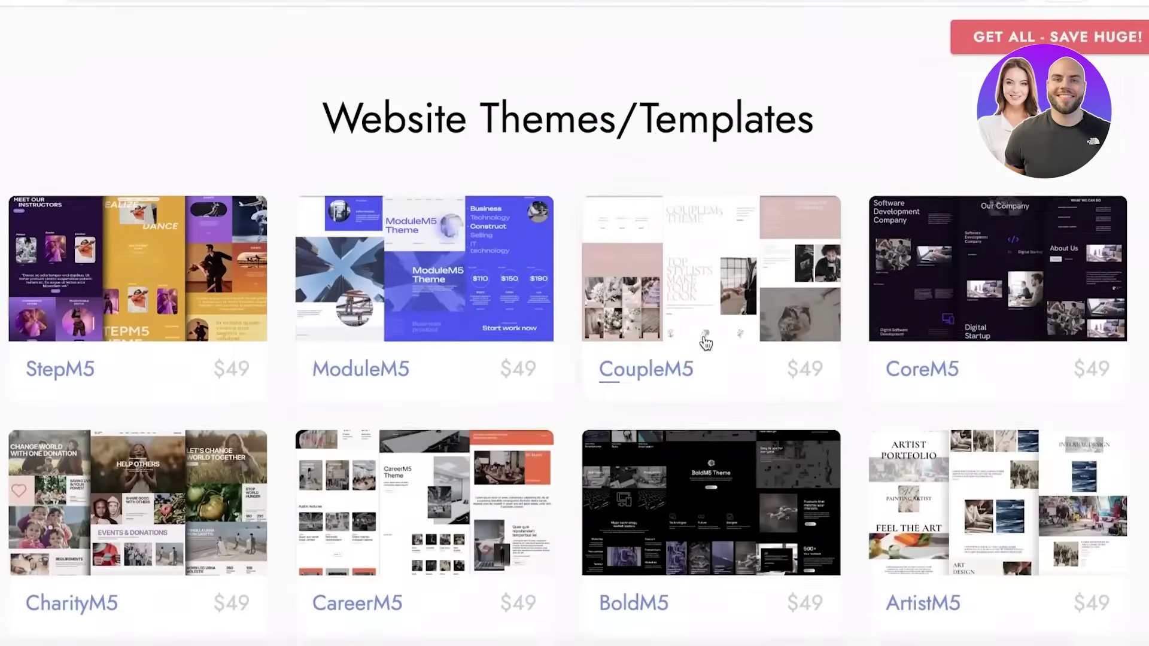
scroll(706, 342, "down", 2)
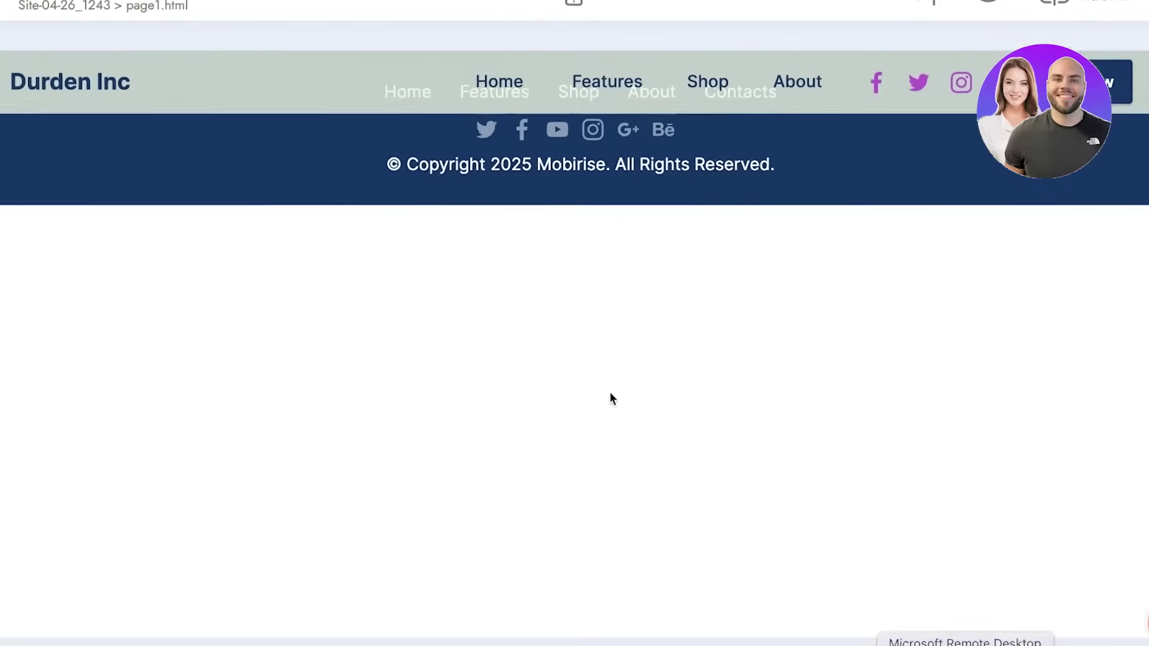
Look over the built-in Extensions list of $49 themes and $149 bundle, then return to the editor
left_click(28, 44)
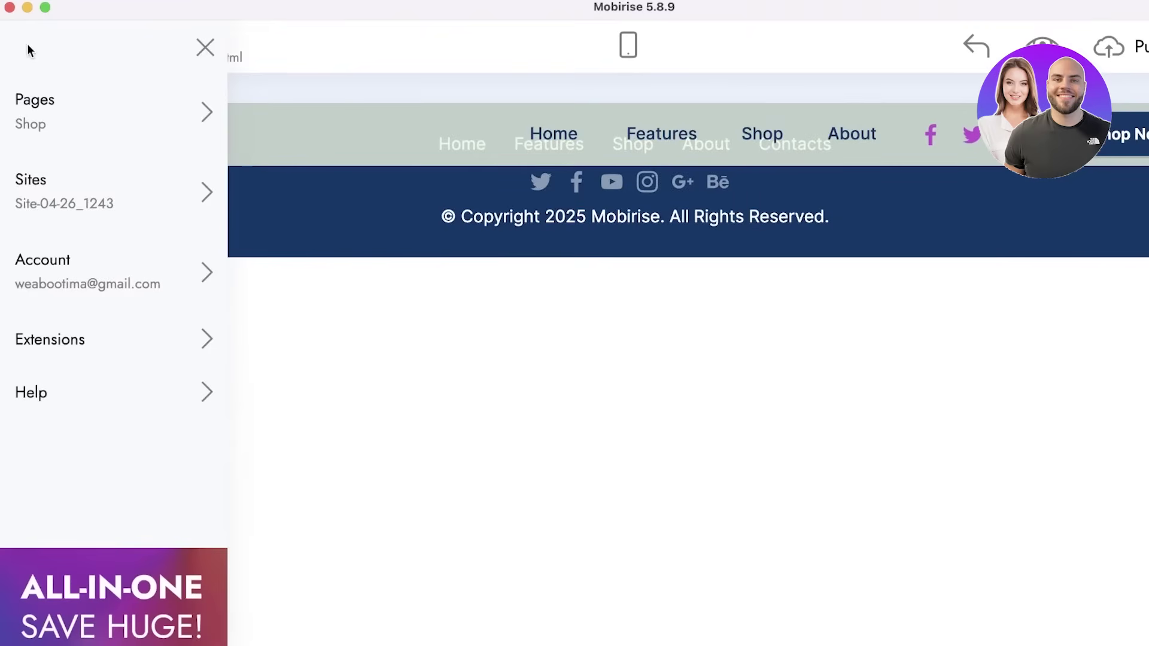
left_click(105, 333)
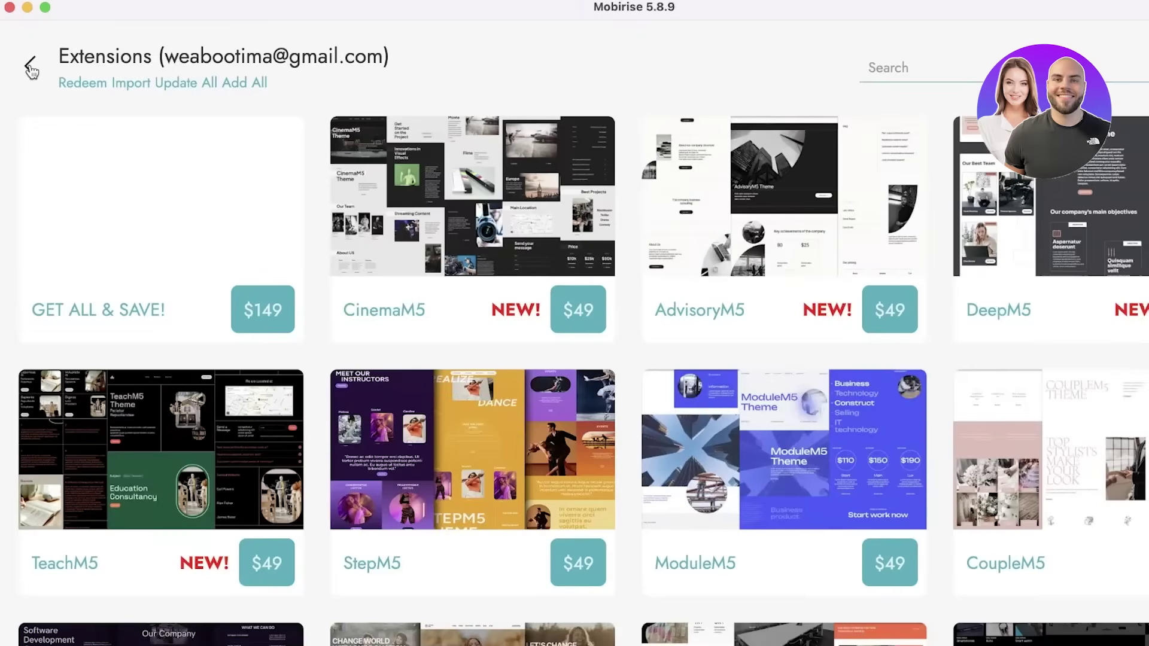
scroll(32, 70, "down", 3)
scroll(31, 70, "down", 4)
scroll(31, 70, "up", 7)
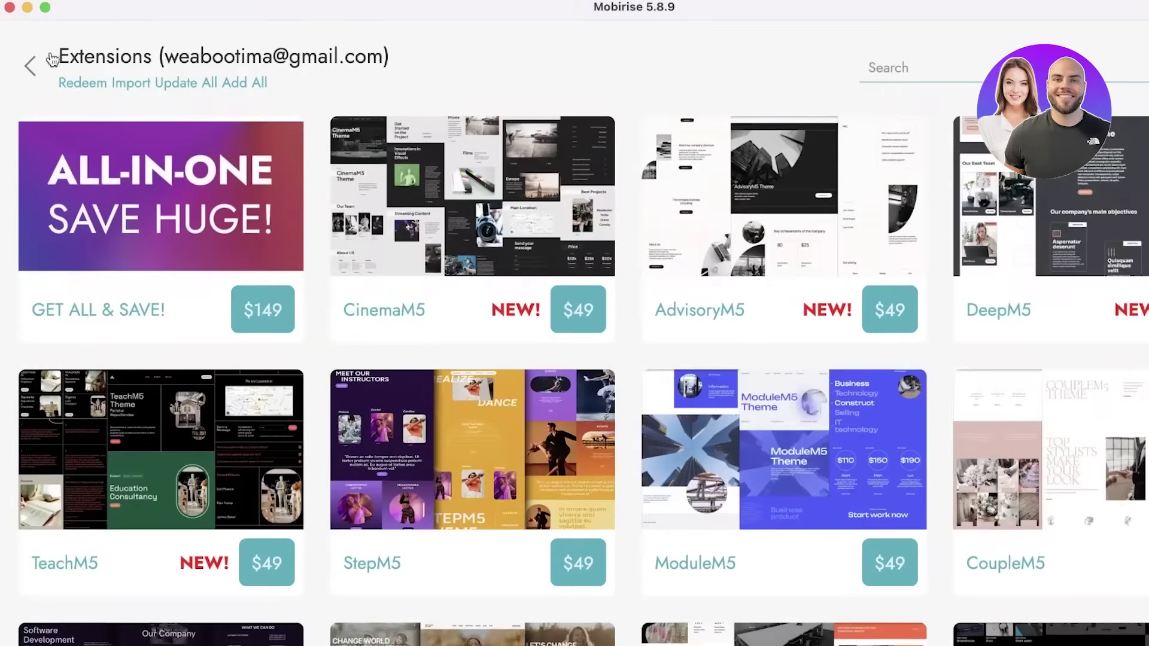
left_click(31, 66)
Drag the Pricing product block with Camera and Mug at $29 onto the Shop page
left_click(841, 341)
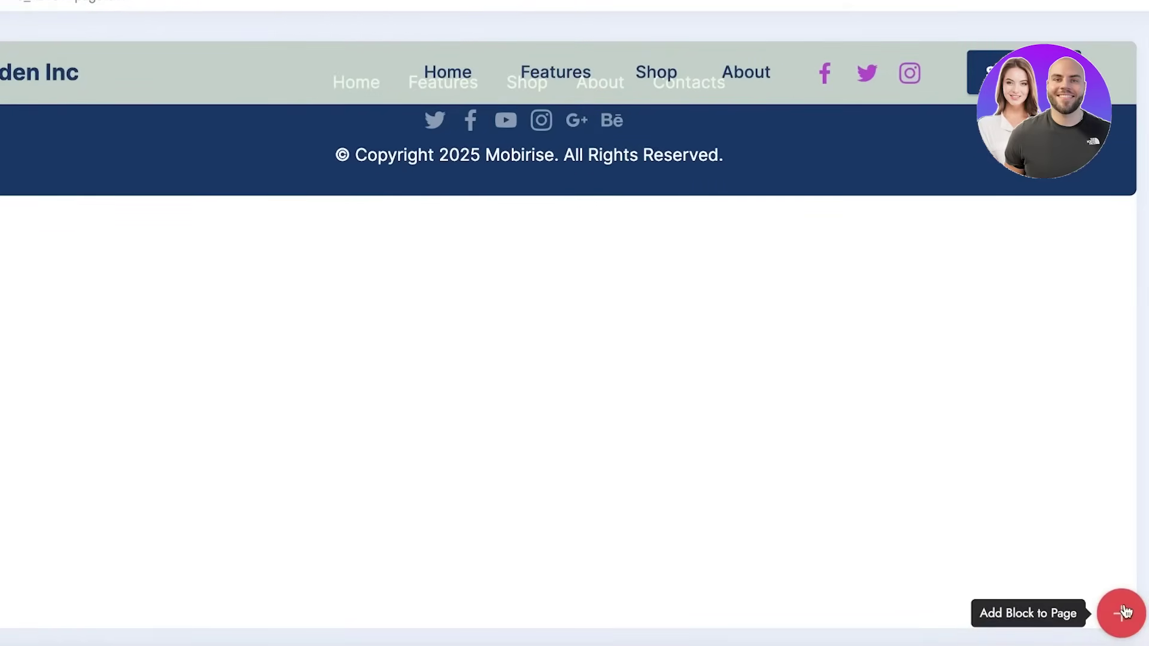
left_click(1123, 612)
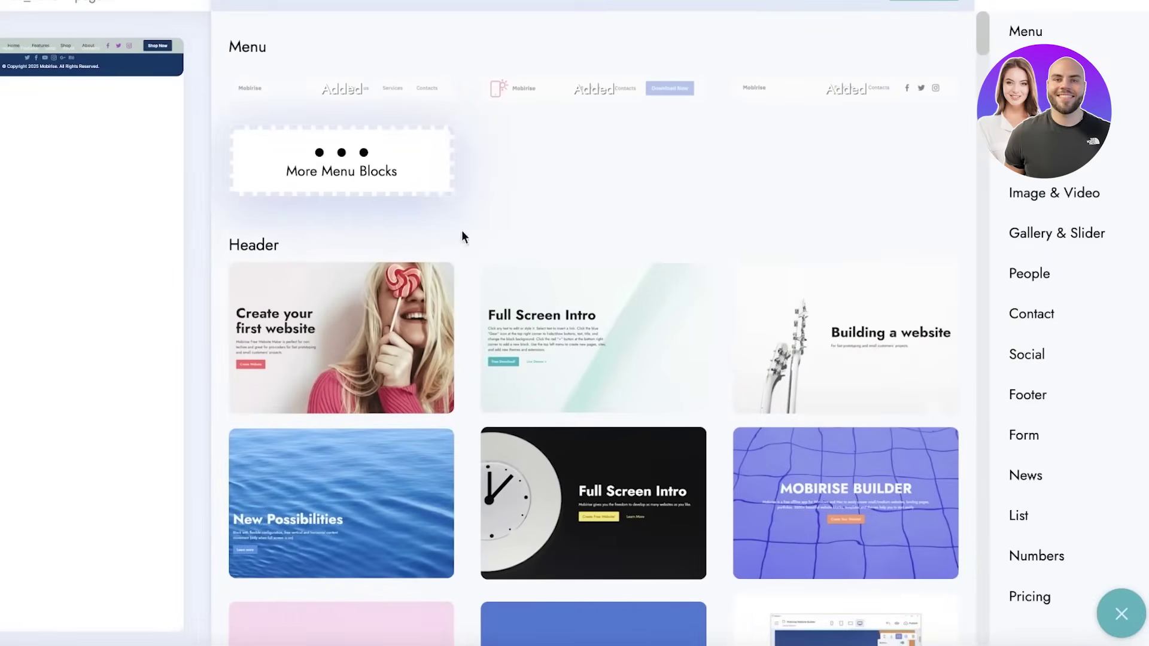
scroll(463, 231, "down", 5)
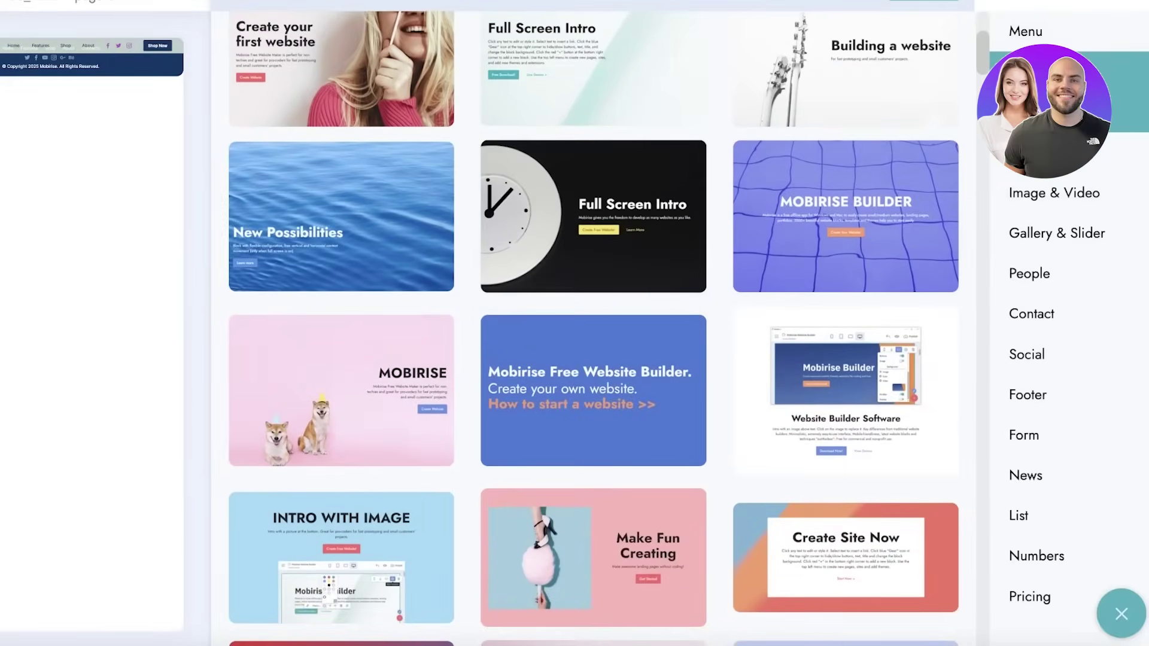
scroll(634, 241, "down", 10)
scroll(635, 241, "up", 10)
scroll(634, 241, "up", 2)
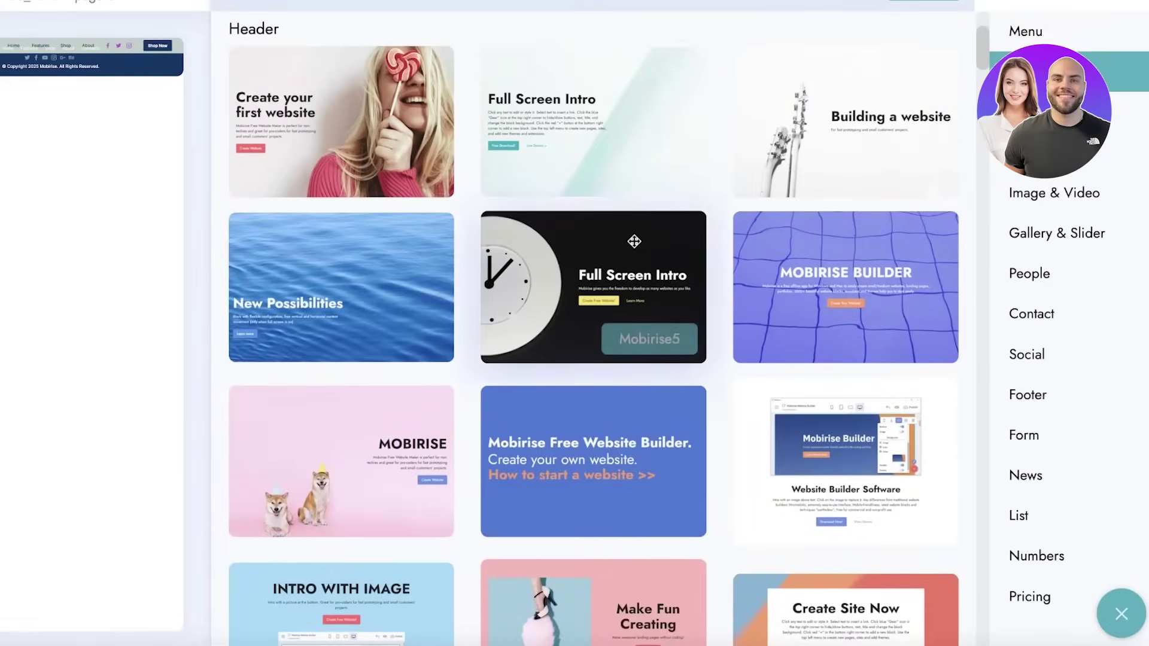
scroll(826, 213, "down", 7)
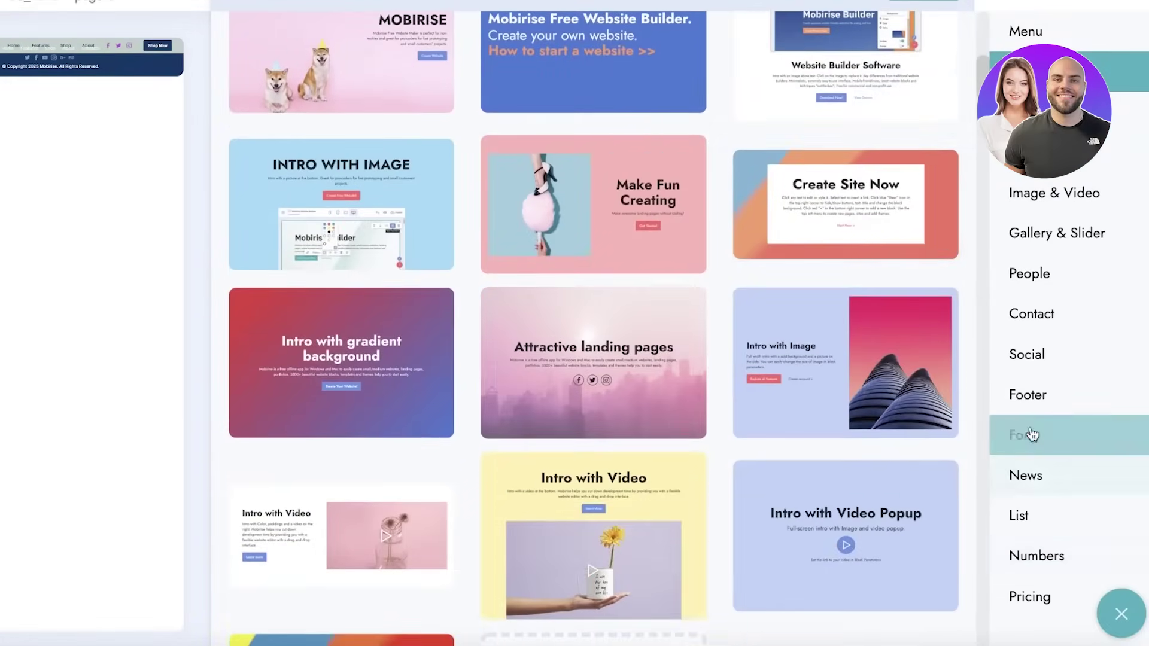
left_click(1042, 541)
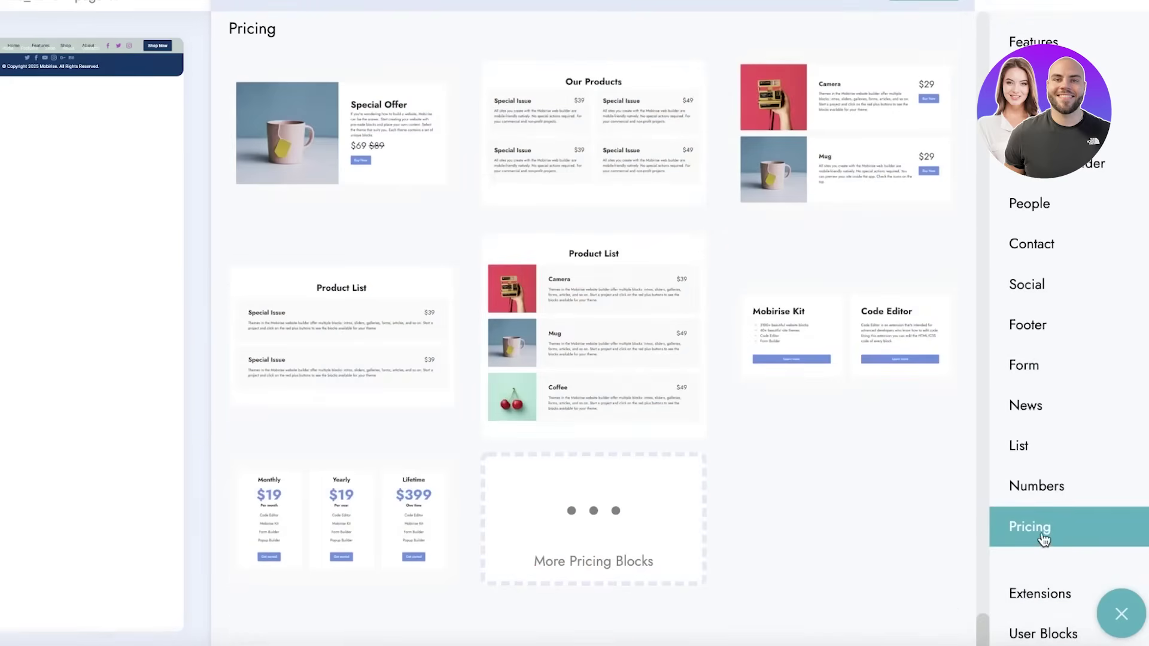
scroll(893, 310, "up", 2)
mouse_move(838, 257)
left_mouse_down()
mouse_move(601, 241)
mouse_move(120, 245)
left_mouse_up()
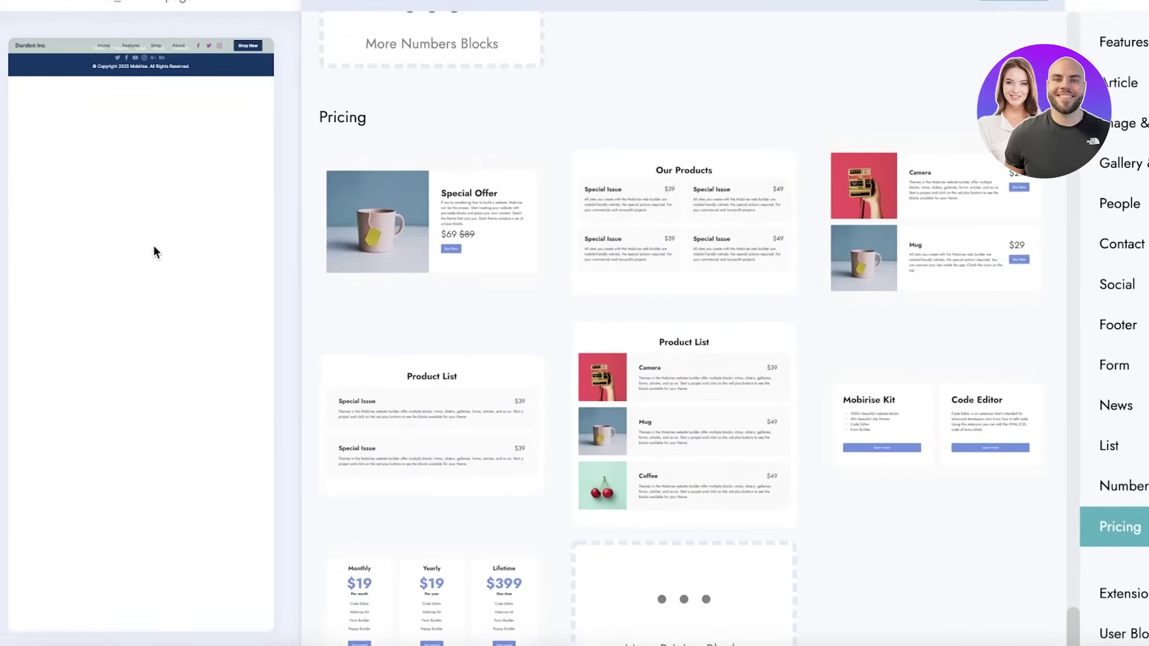
left_click(102, 427)
scroll(383, 269, "down", 8)
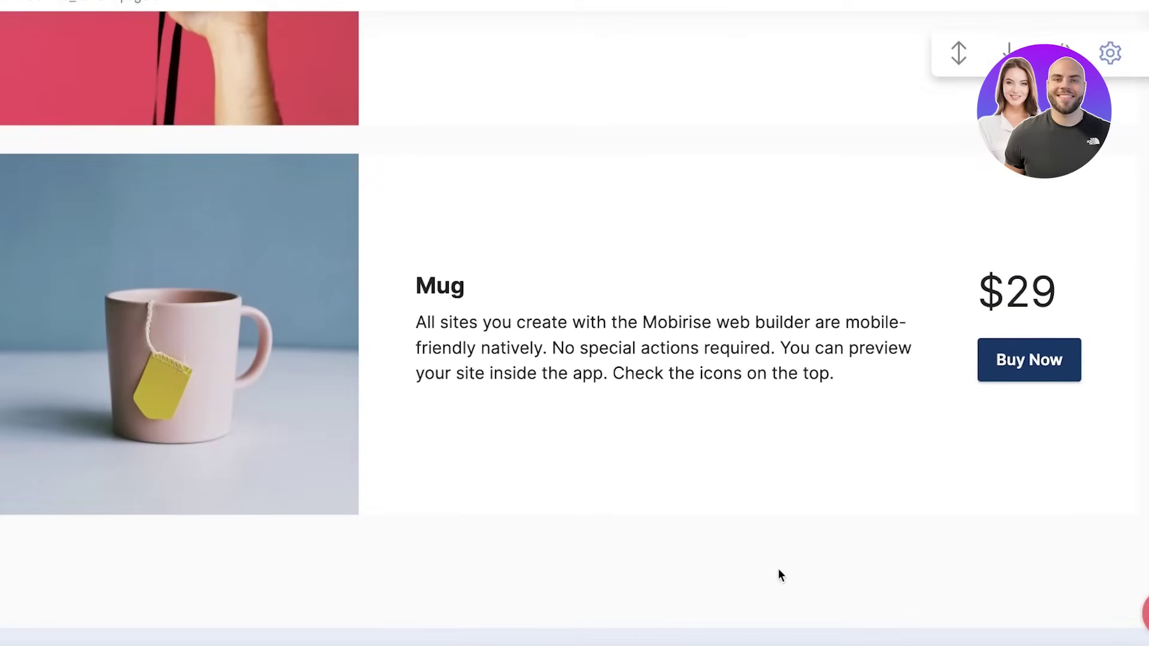
left_click(113, 62)
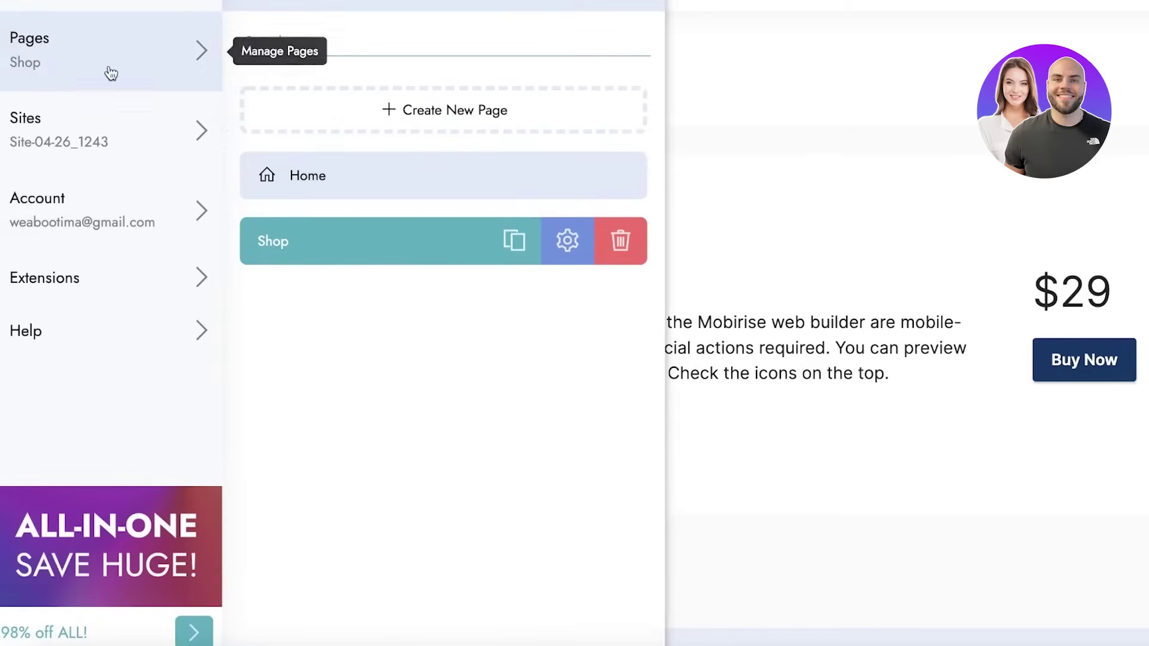
left_click(91, 121)
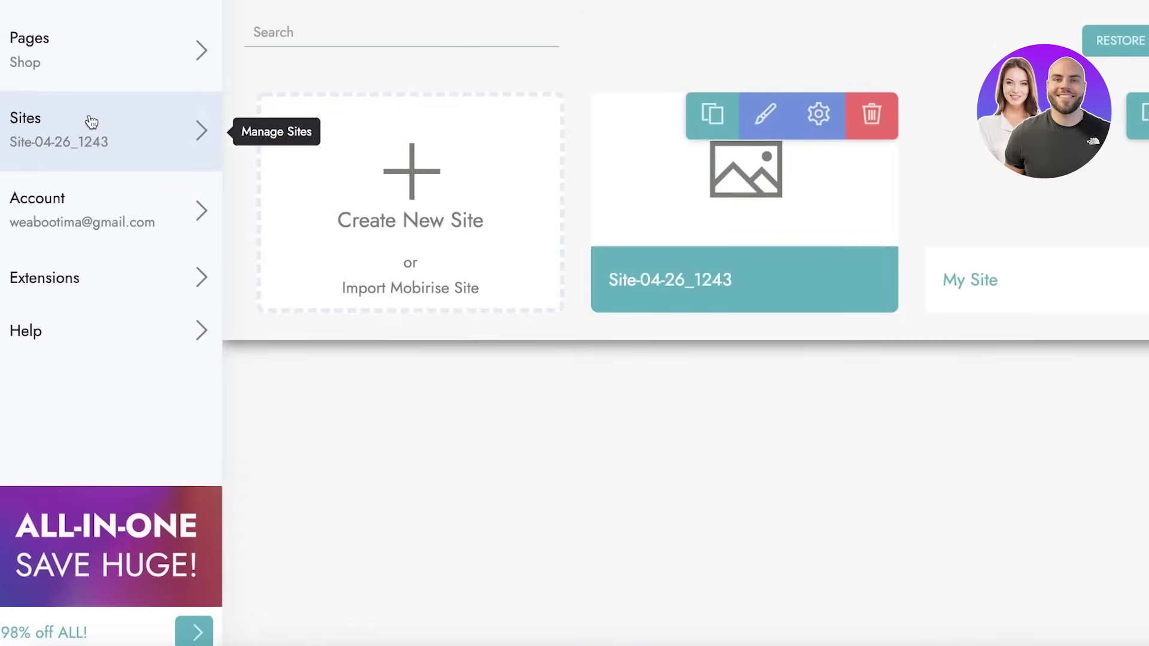
left_click(757, 123)
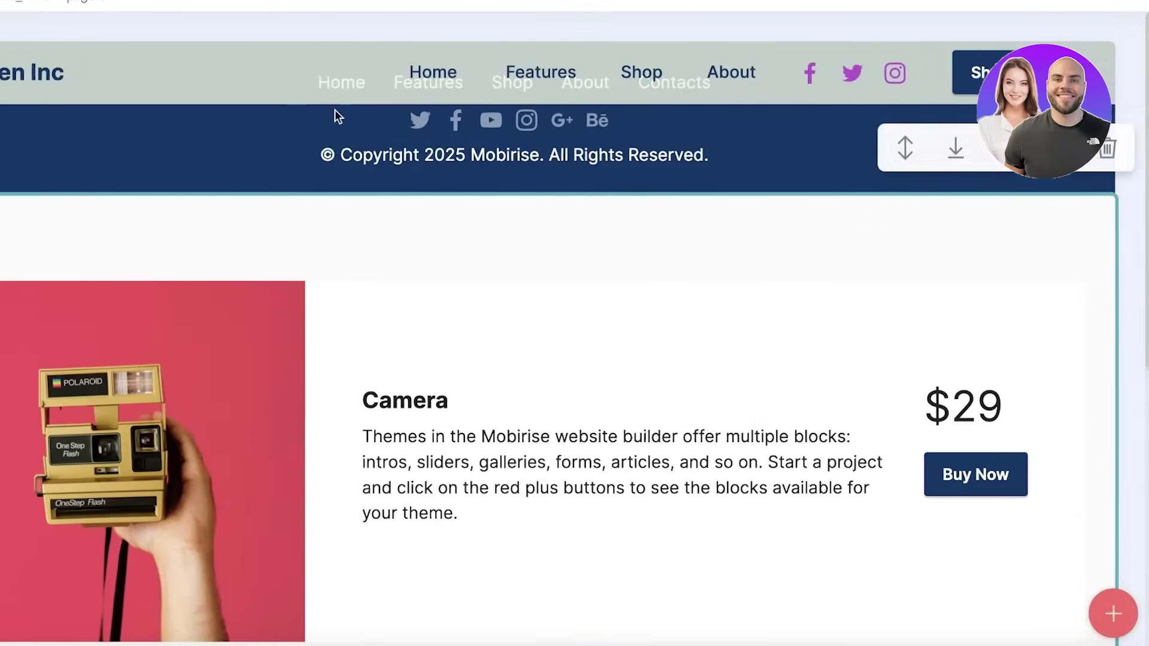
Move the footer below the products, then delete it from all pages
left_click(78, 59)
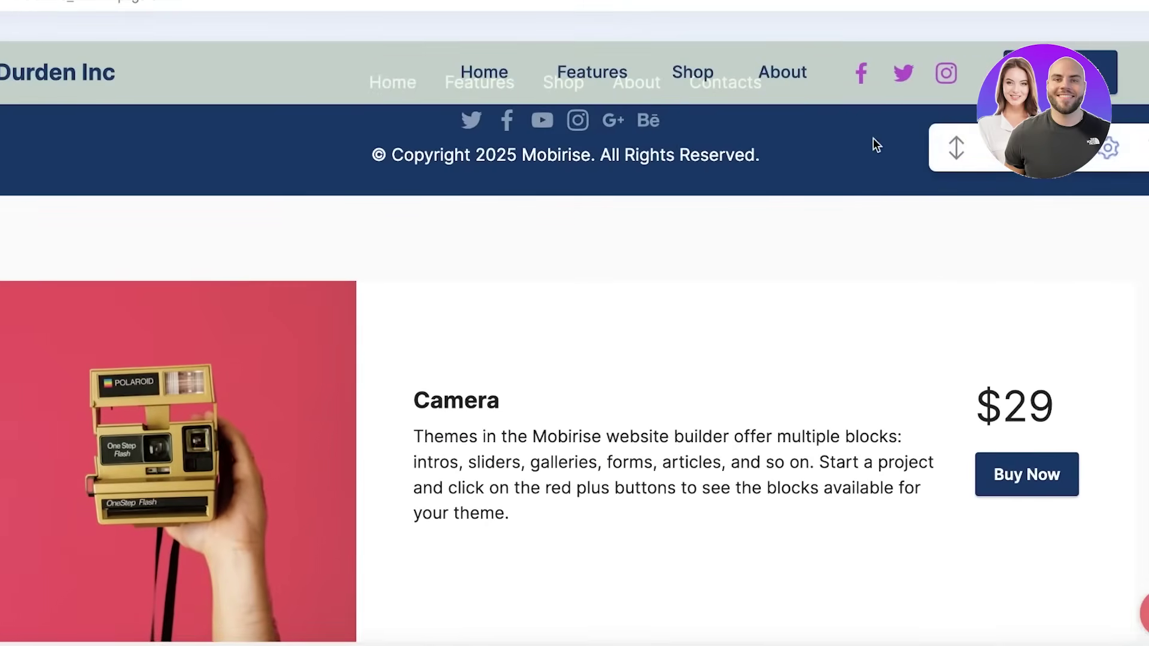
left_click_drag(973, 160, 590, 341)
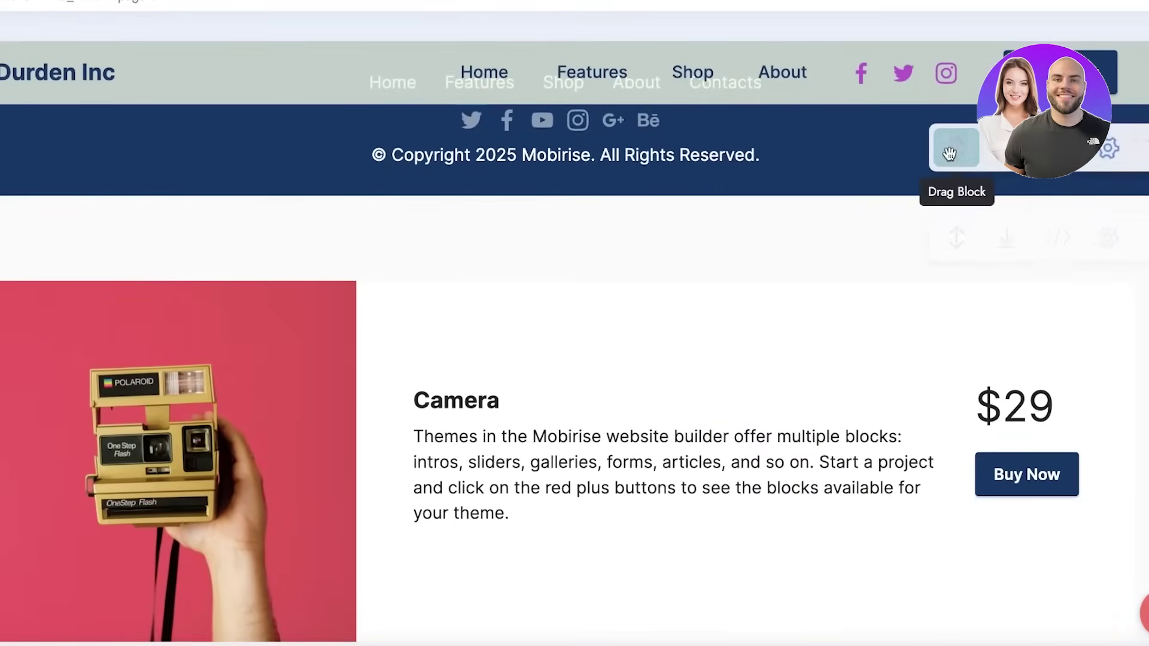
left_click(995, 150)
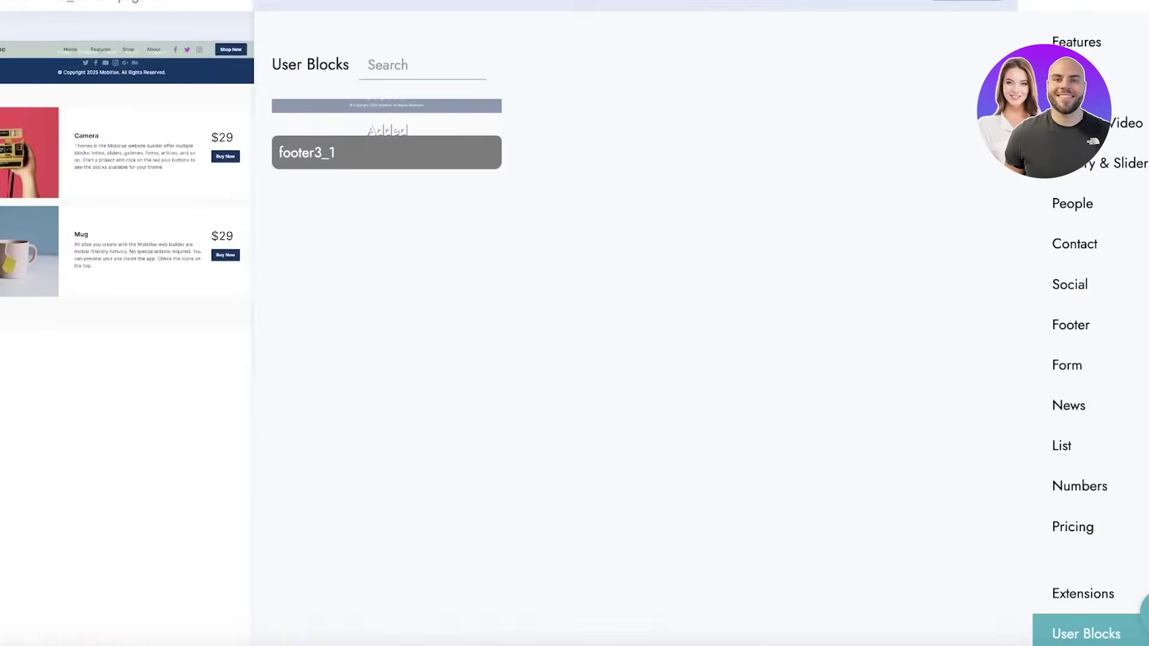
left_click(785, 93)
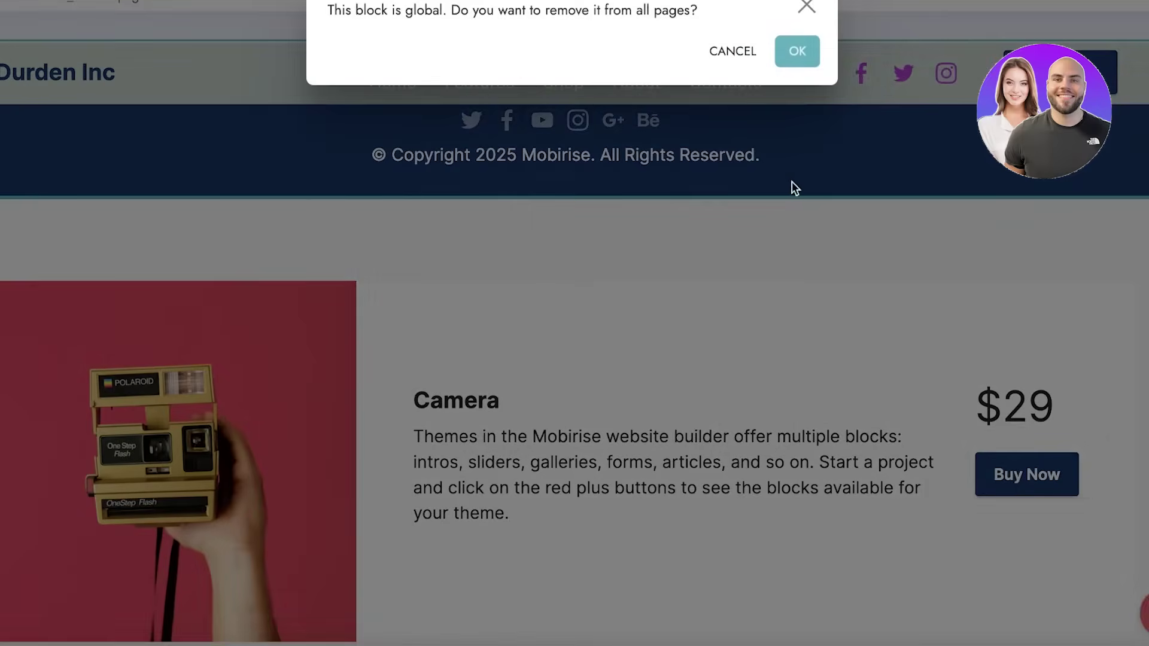
left_click(790, 55)
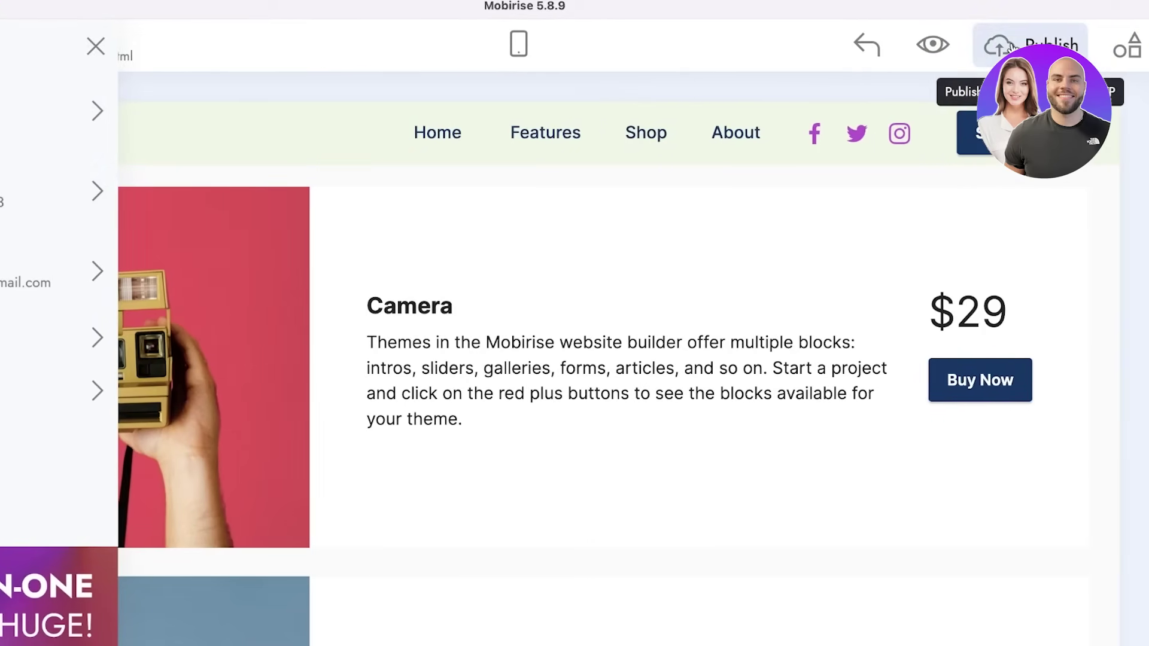
Publish the site with the subdomain changed to durden (durden.mobirisesite.com)
left_click(1012, 47)
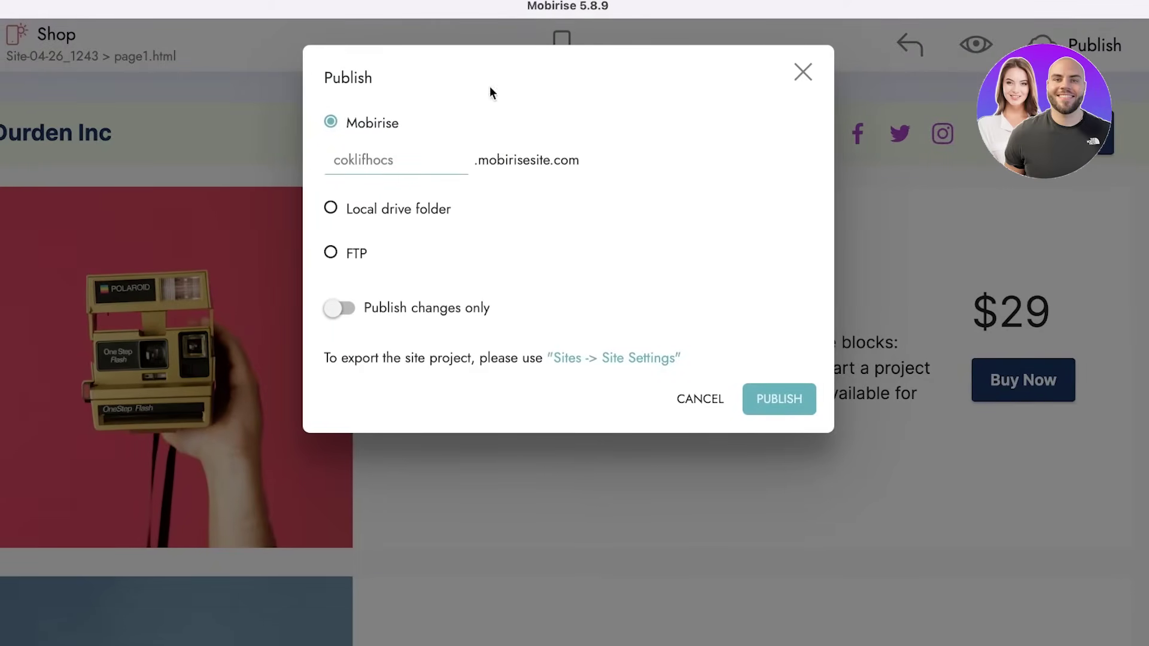
left_click(404, 163)
double_click(410, 163)
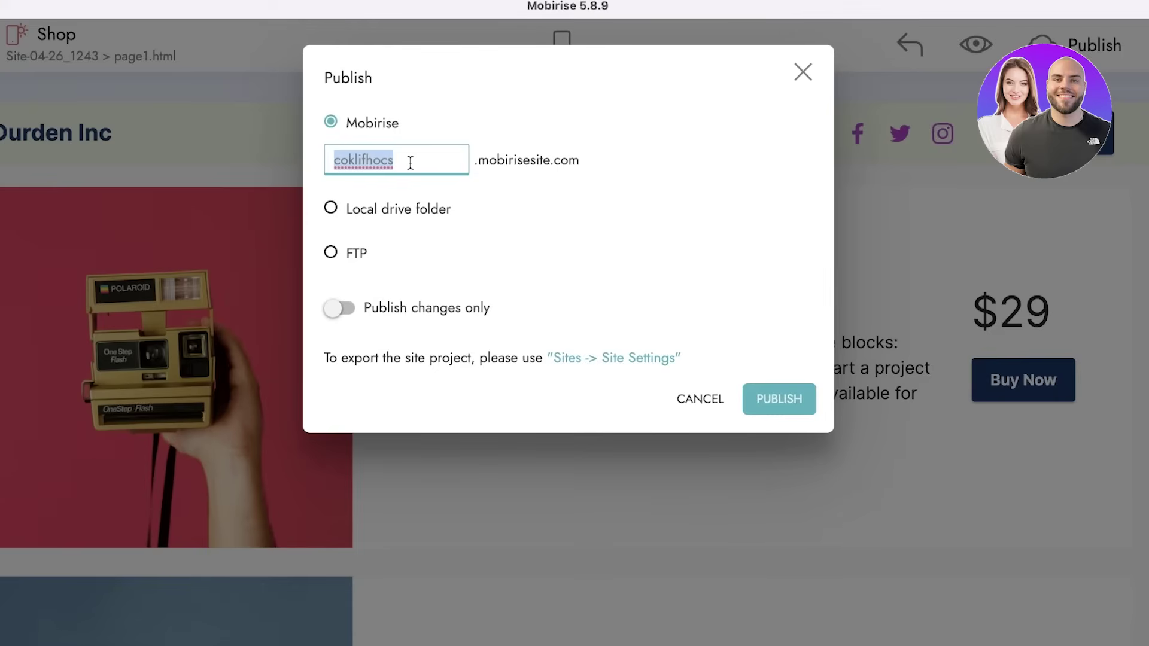
type("durden")
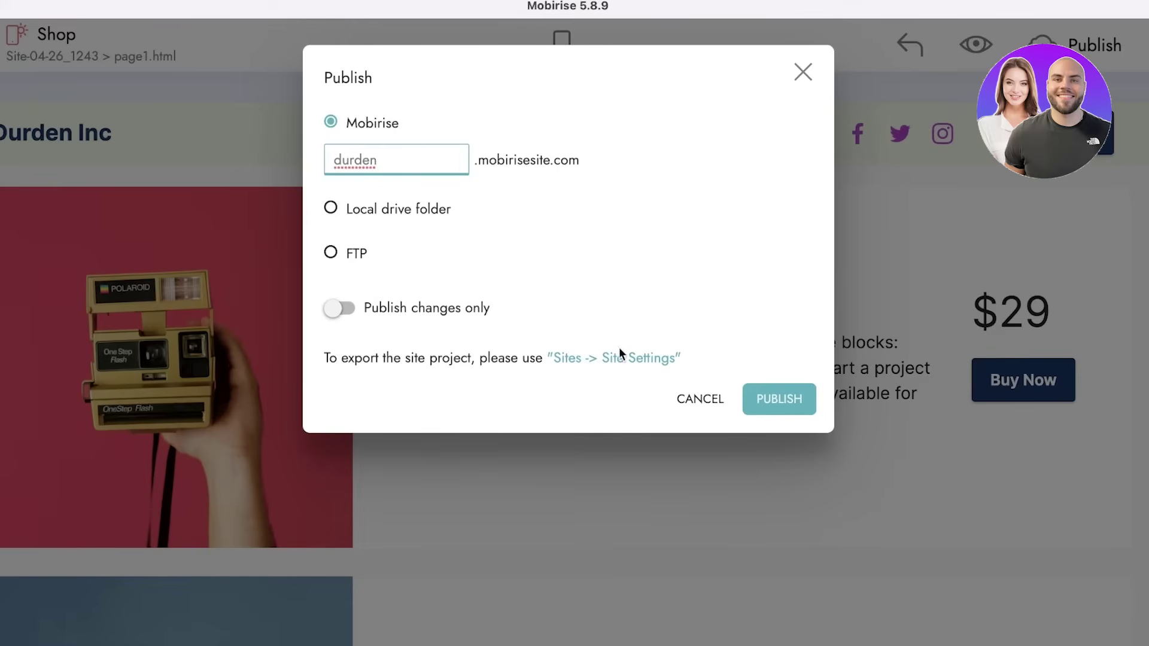
left_click(776, 398)
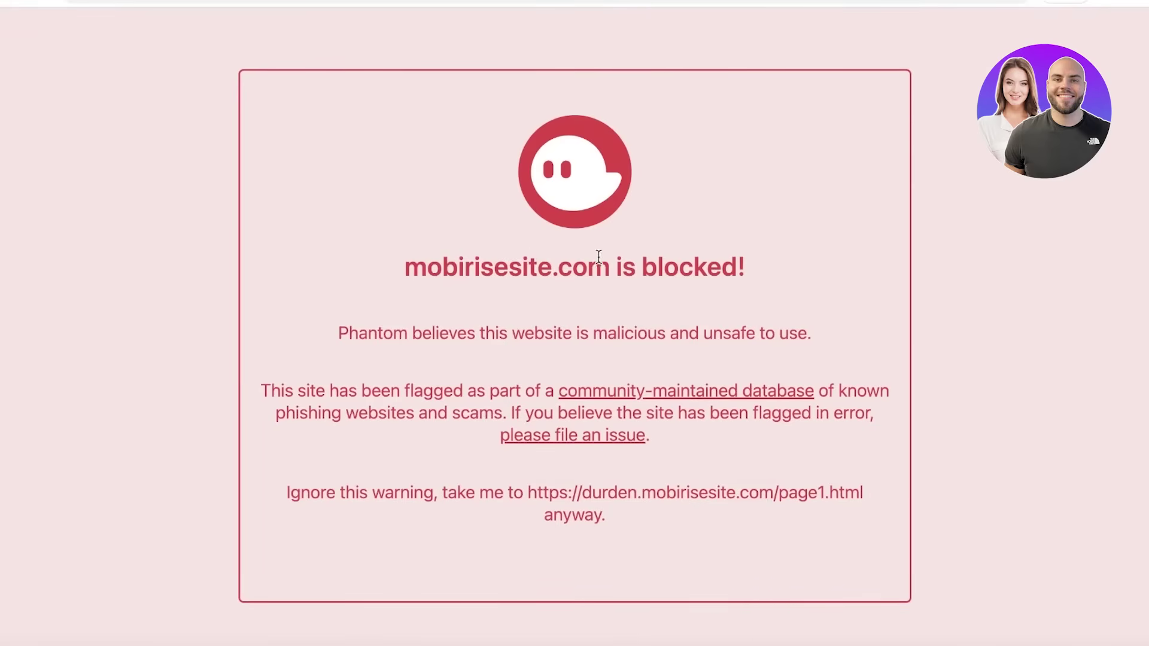
Bypass the unsafe-site warning and scroll through the live Durden Inc home page
left_click(629, 494)
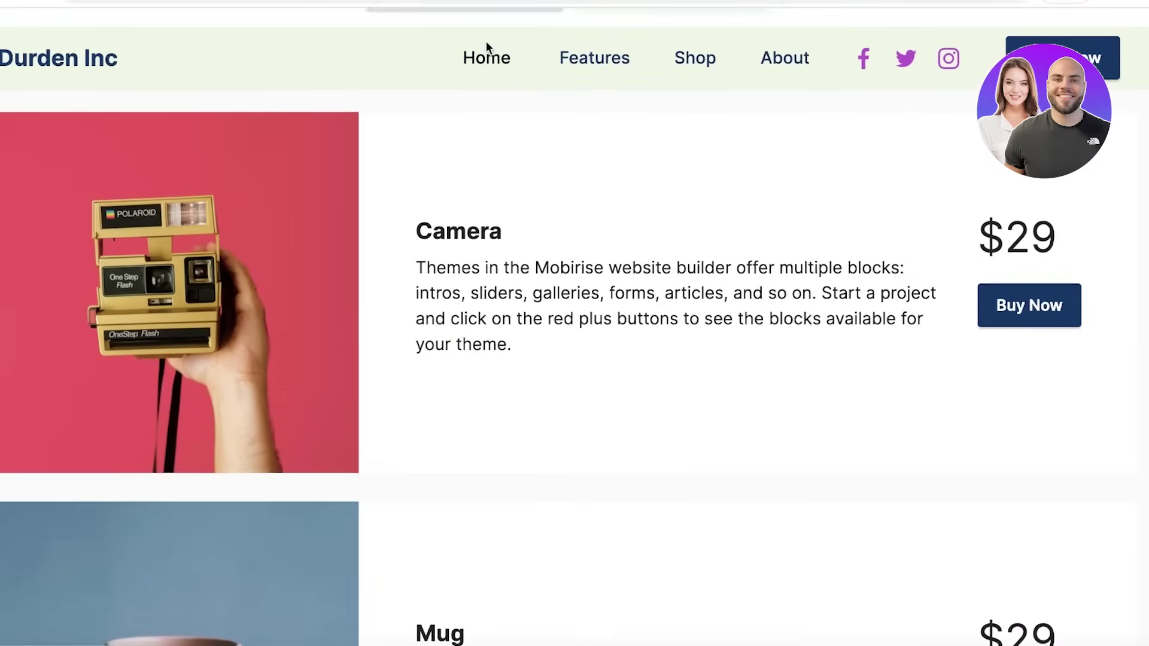
left_click(486, 42)
scroll(574, 261, "down", 5)
scroll(571, 256, "down", 10)
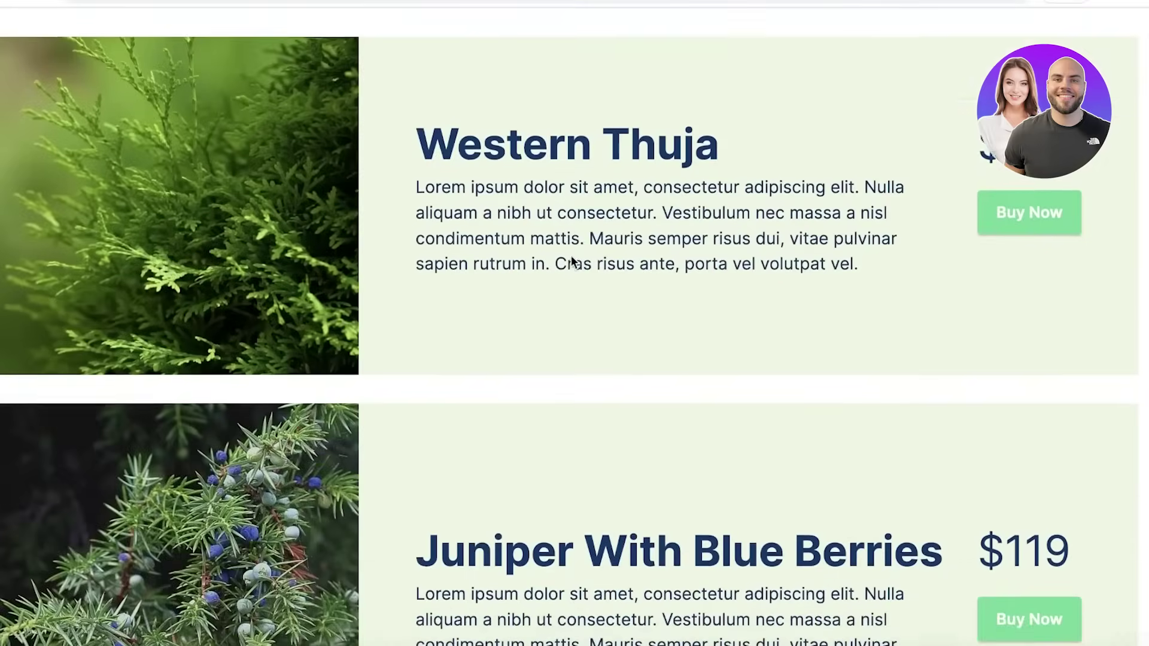
scroll(571, 256, "down", 10)
scroll(571, 257, "down", 5)
scroll(573, 259, "up", 15)
scroll(574, 257, "up", 15)
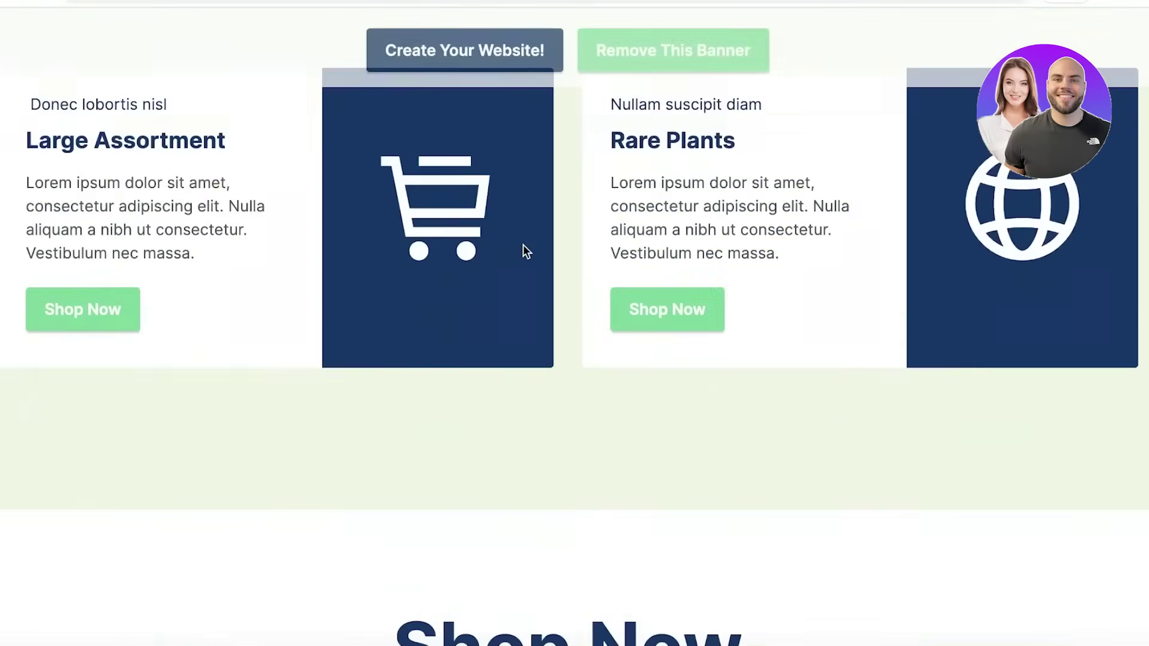
scroll(523, 249, "up", 10)
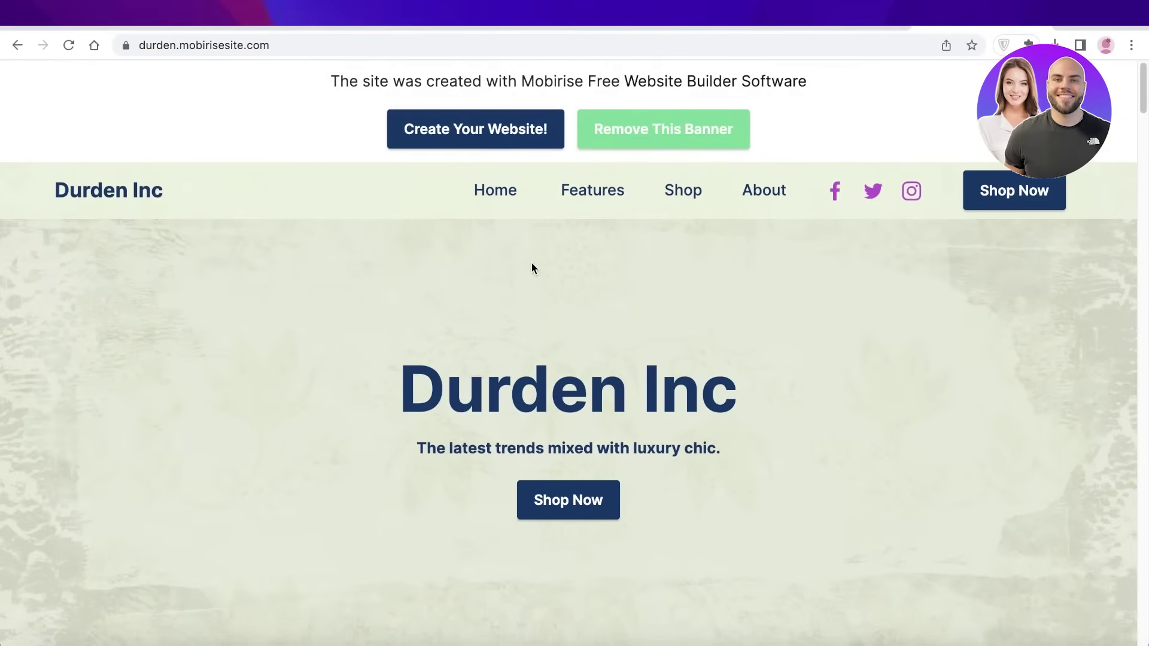